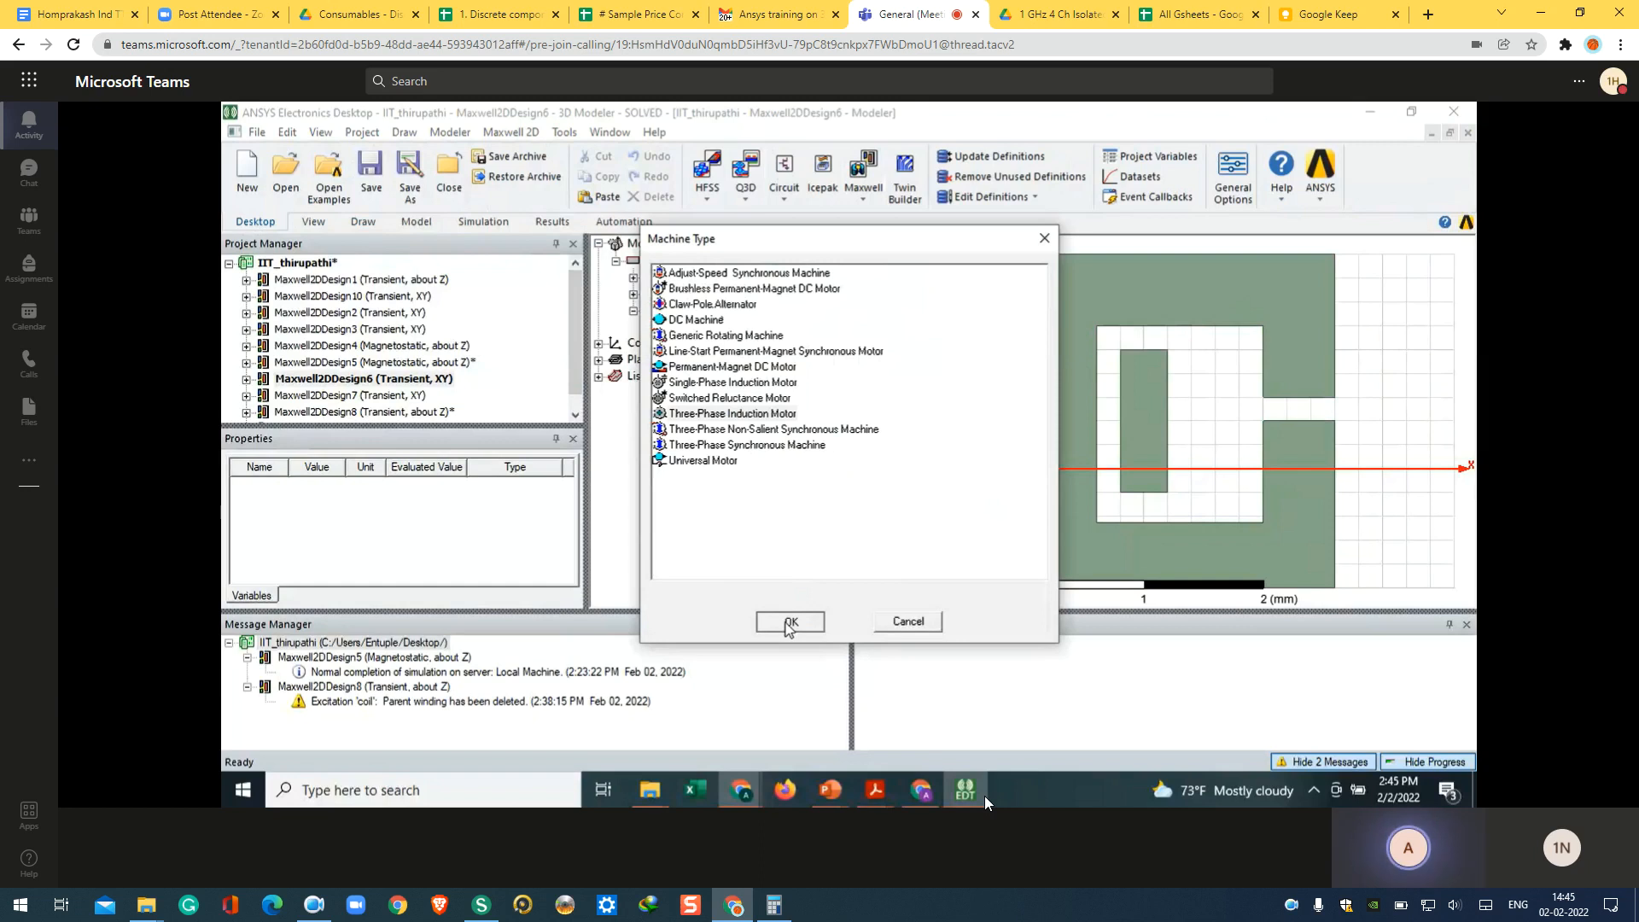
Step: Create an RMxprt design with the Three-Phase Induction Motor machine type and review its machine properties
click(789, 622)
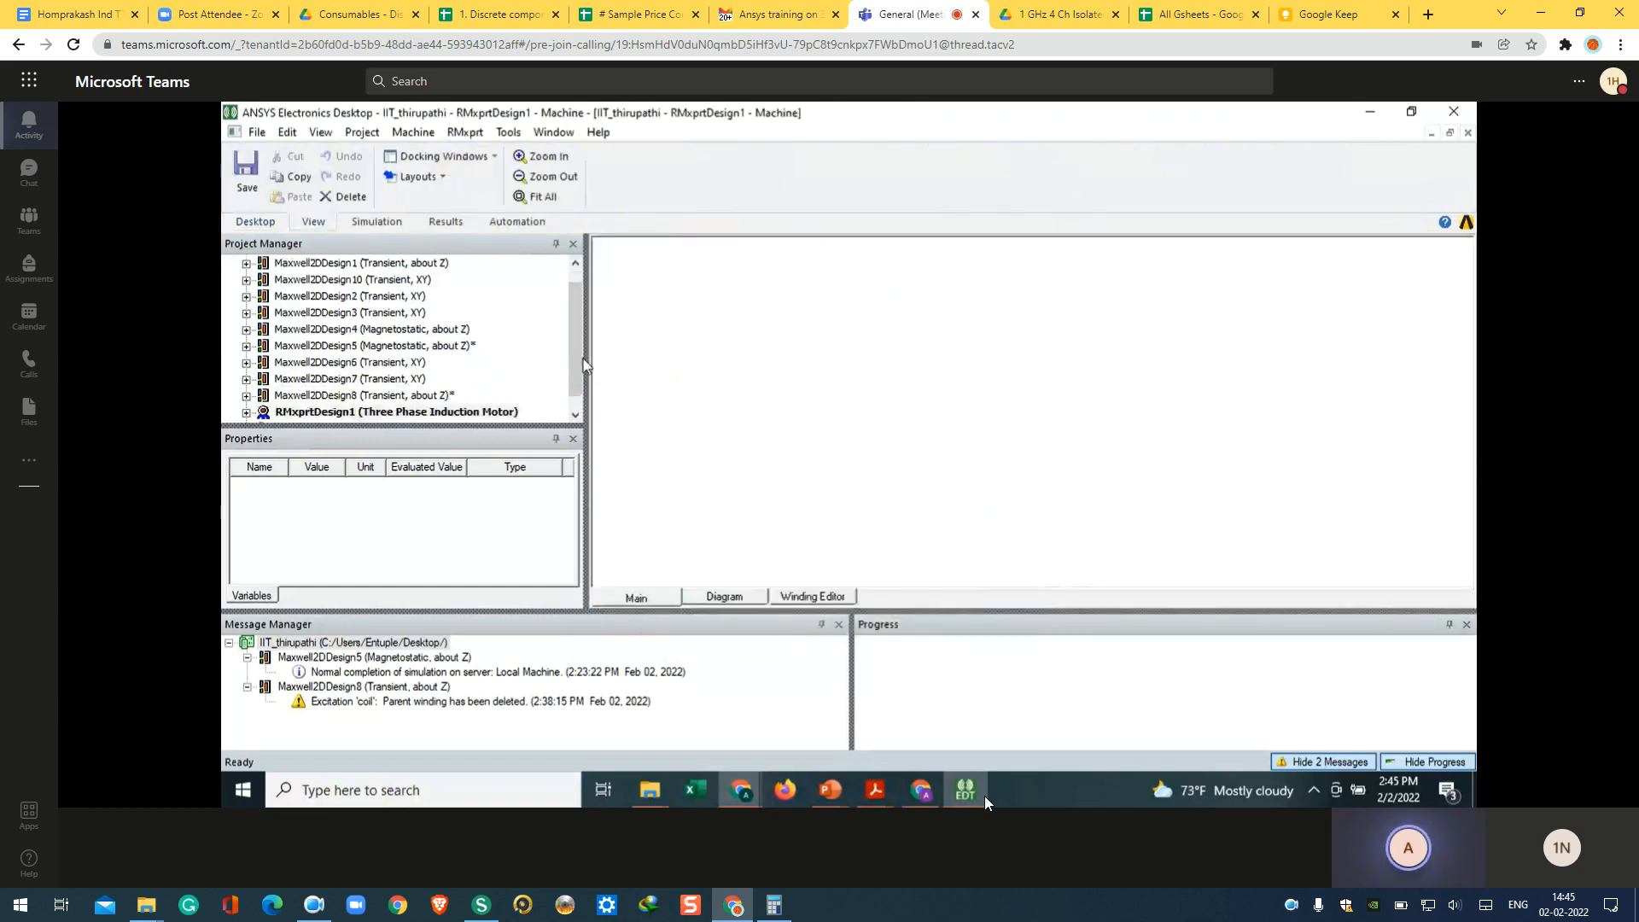
scroll(574, 382, down, 3)
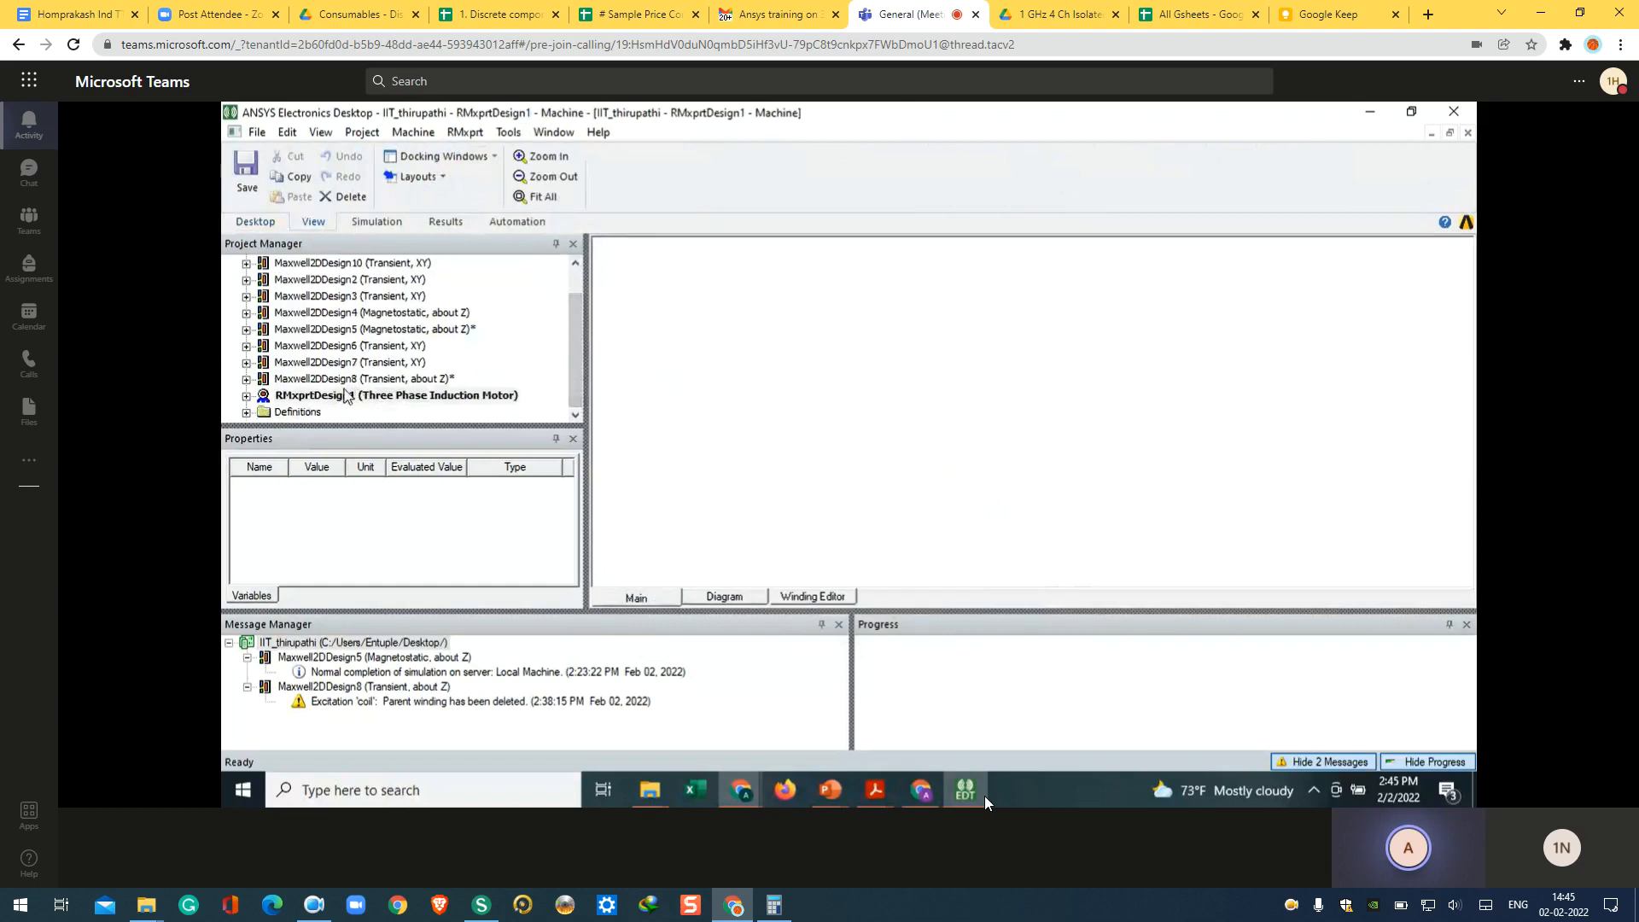
scroll(577, 351, up, 1)
scroll(578, 351, down, 1)
scroll(501, 330, up, 1)
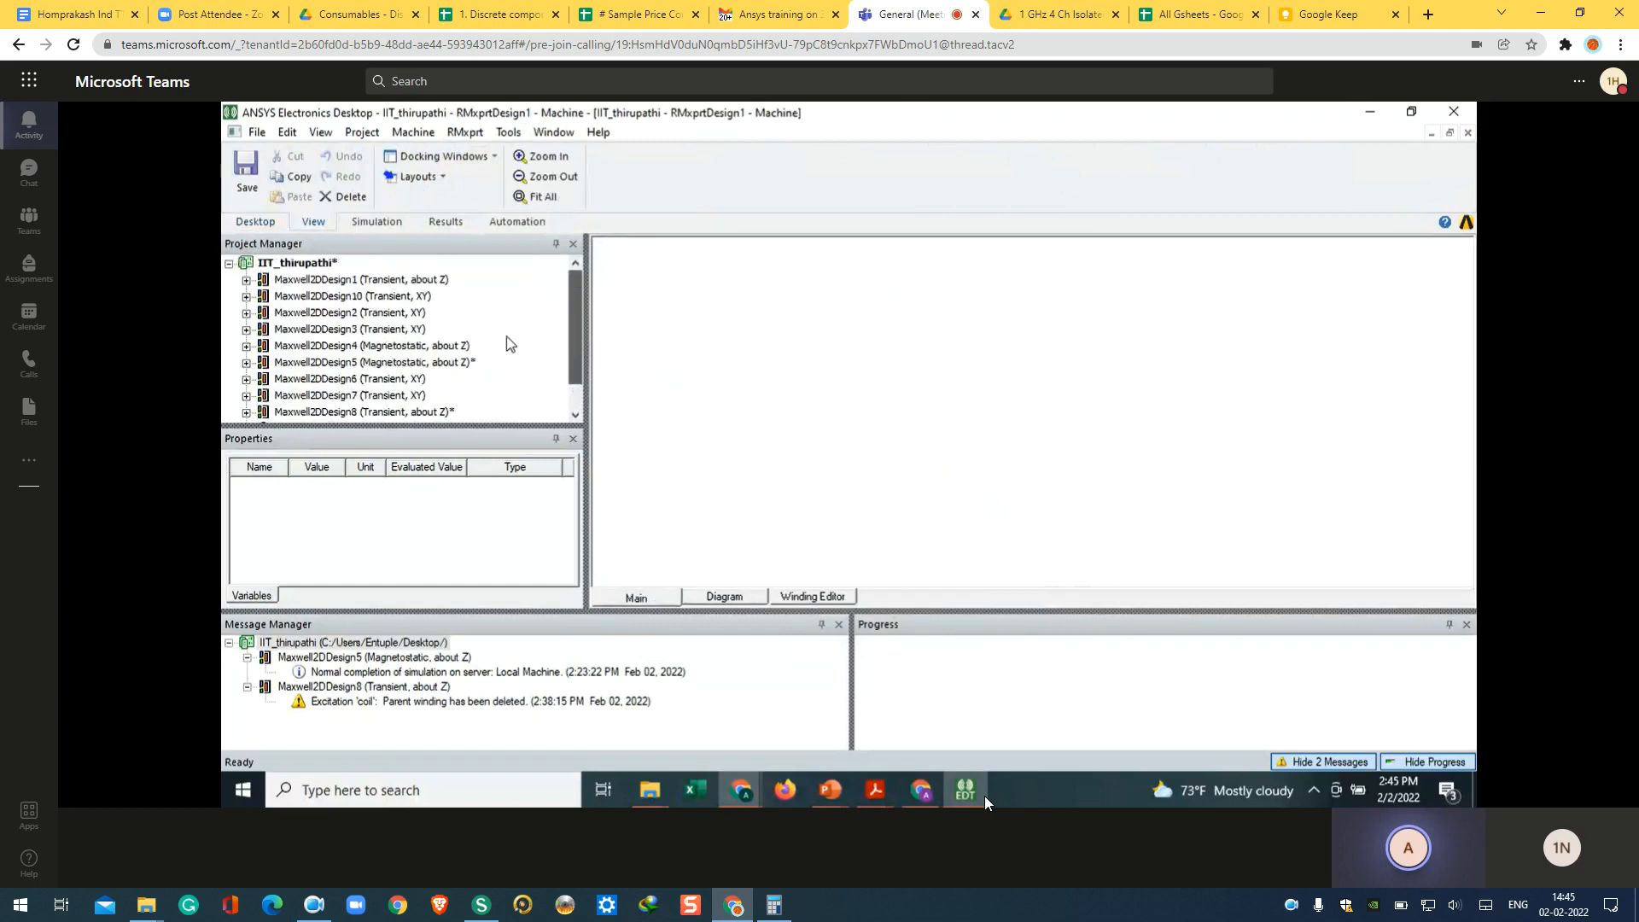
scroll(518, 371, down, 1)
scroll(523, 376, down, 1)
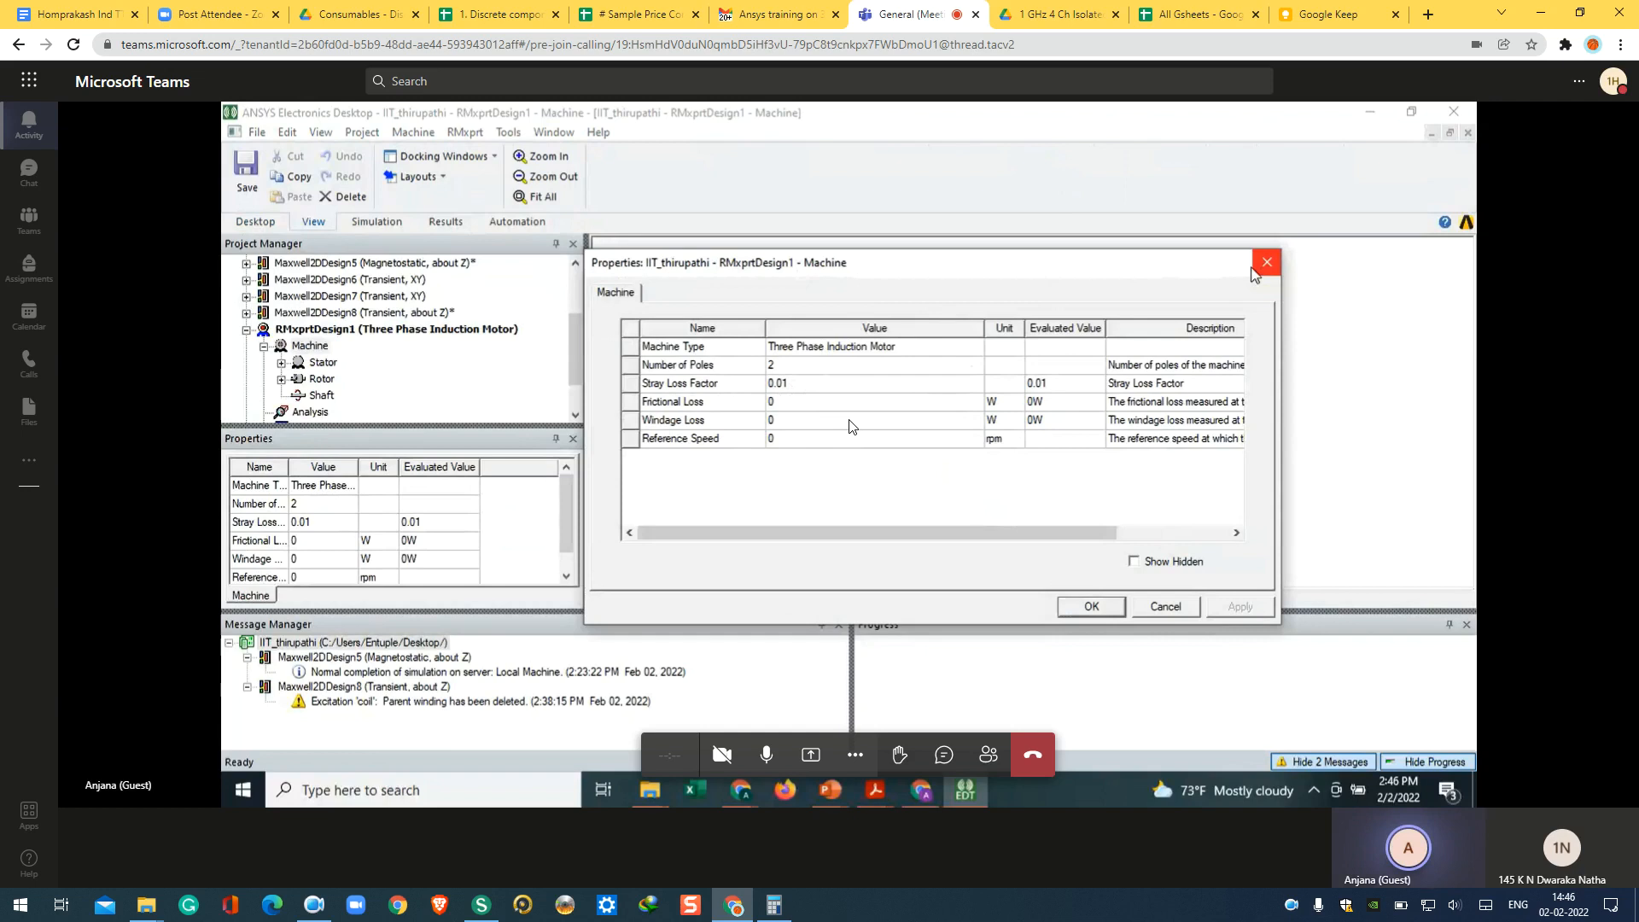
click(1259, 273)
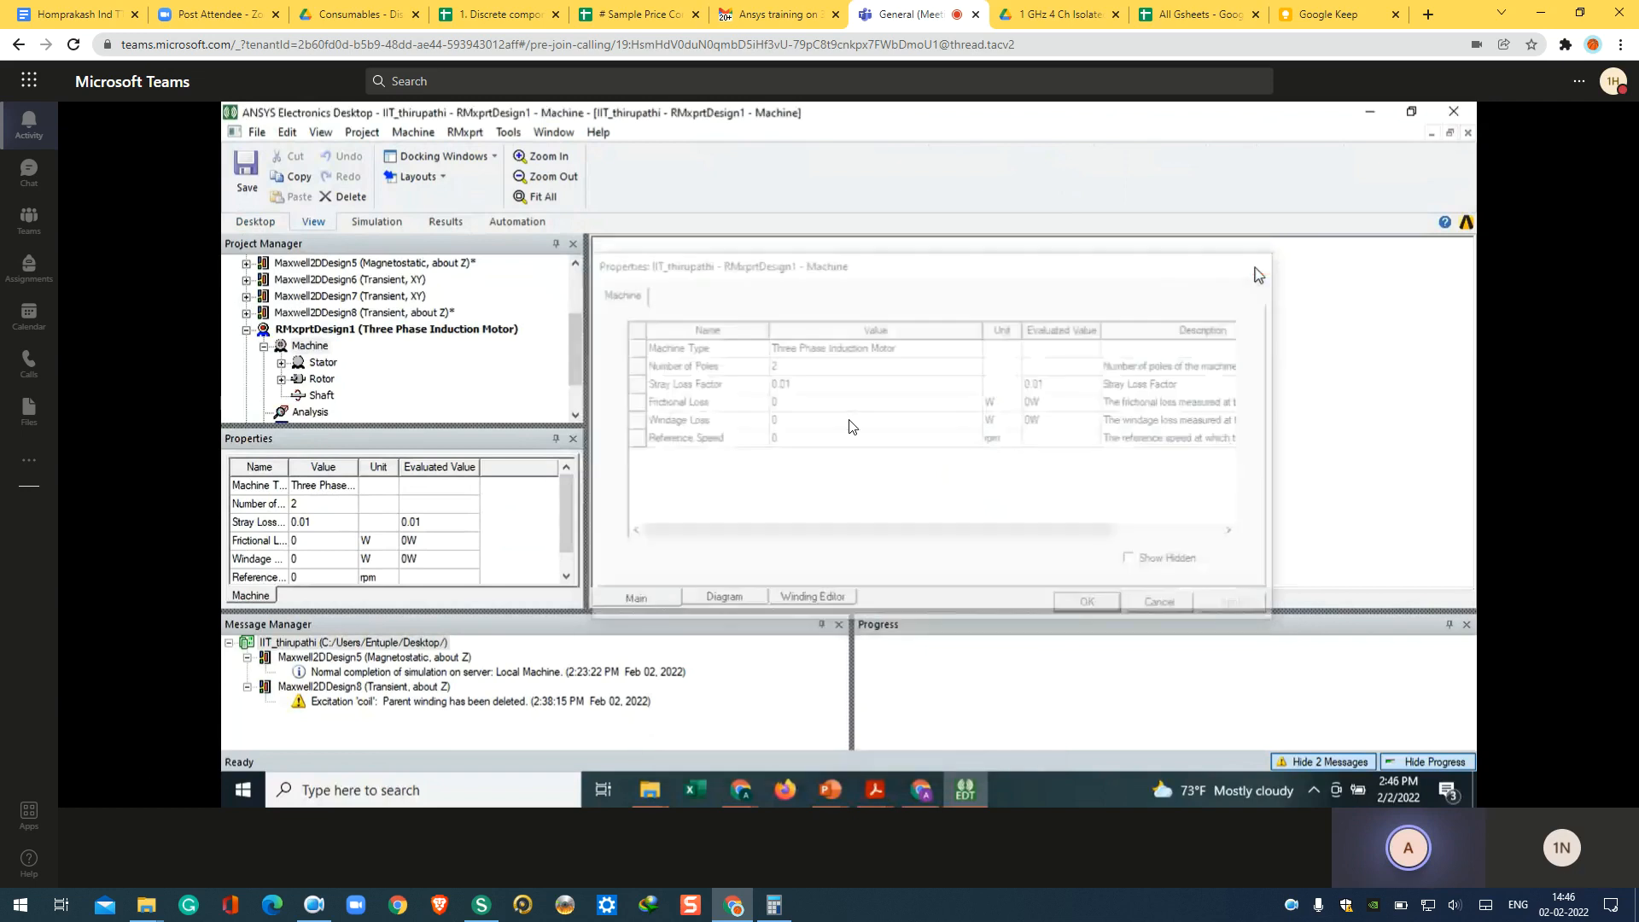
Step: Open the example project ylew-95 from the indm3 examples folder
click(258, 132)
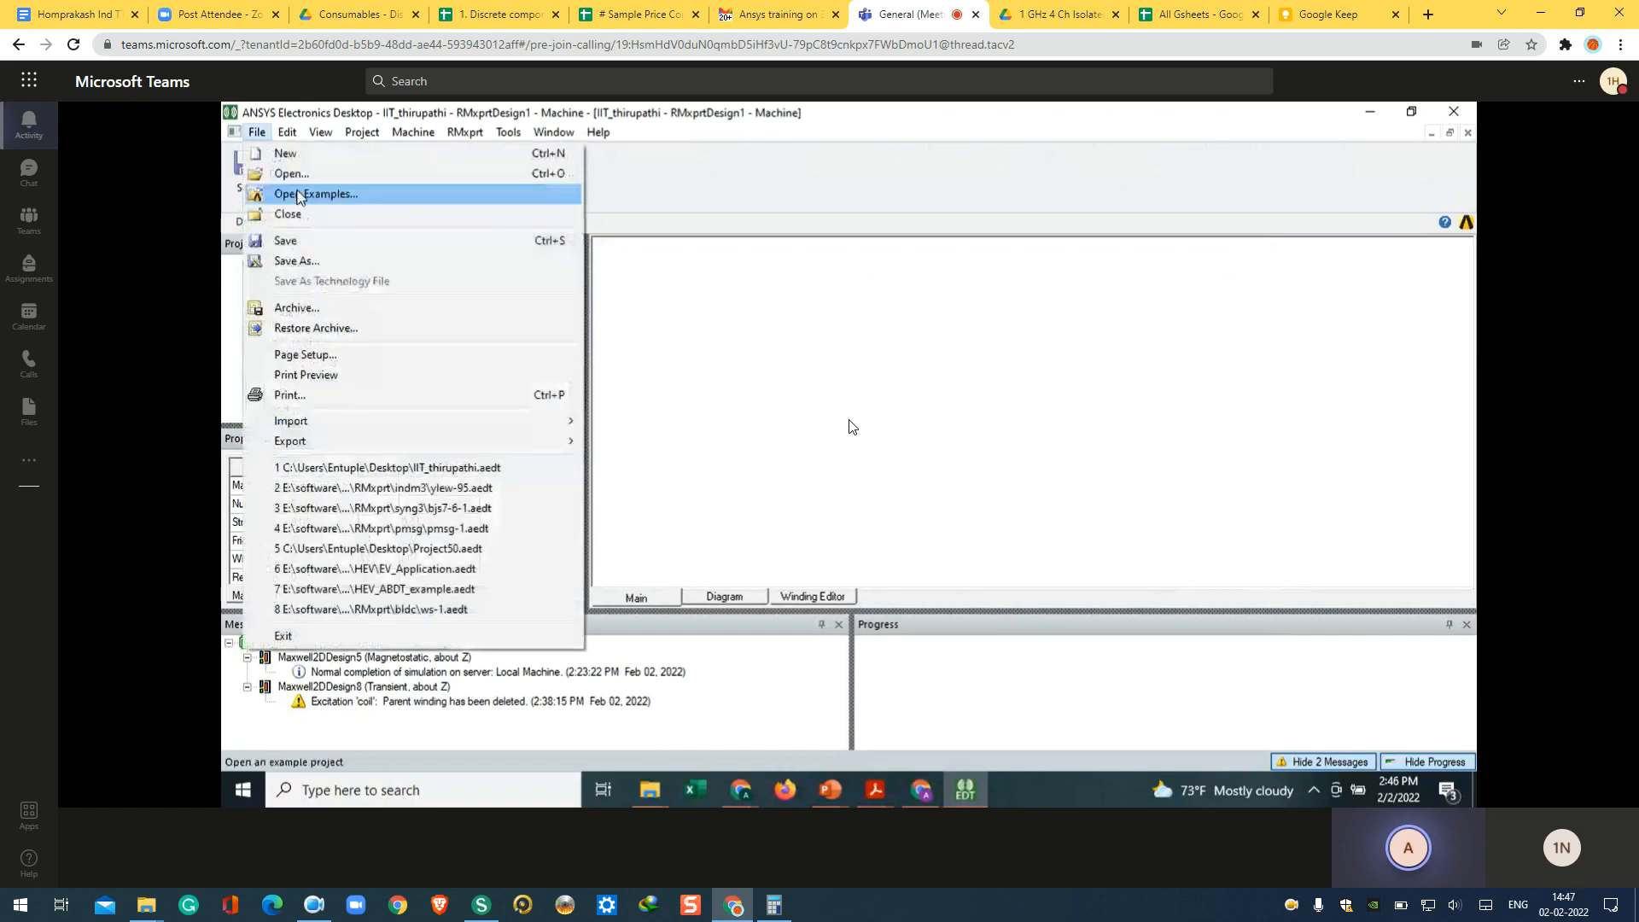
click(298, 194)
double_click(538, 498)
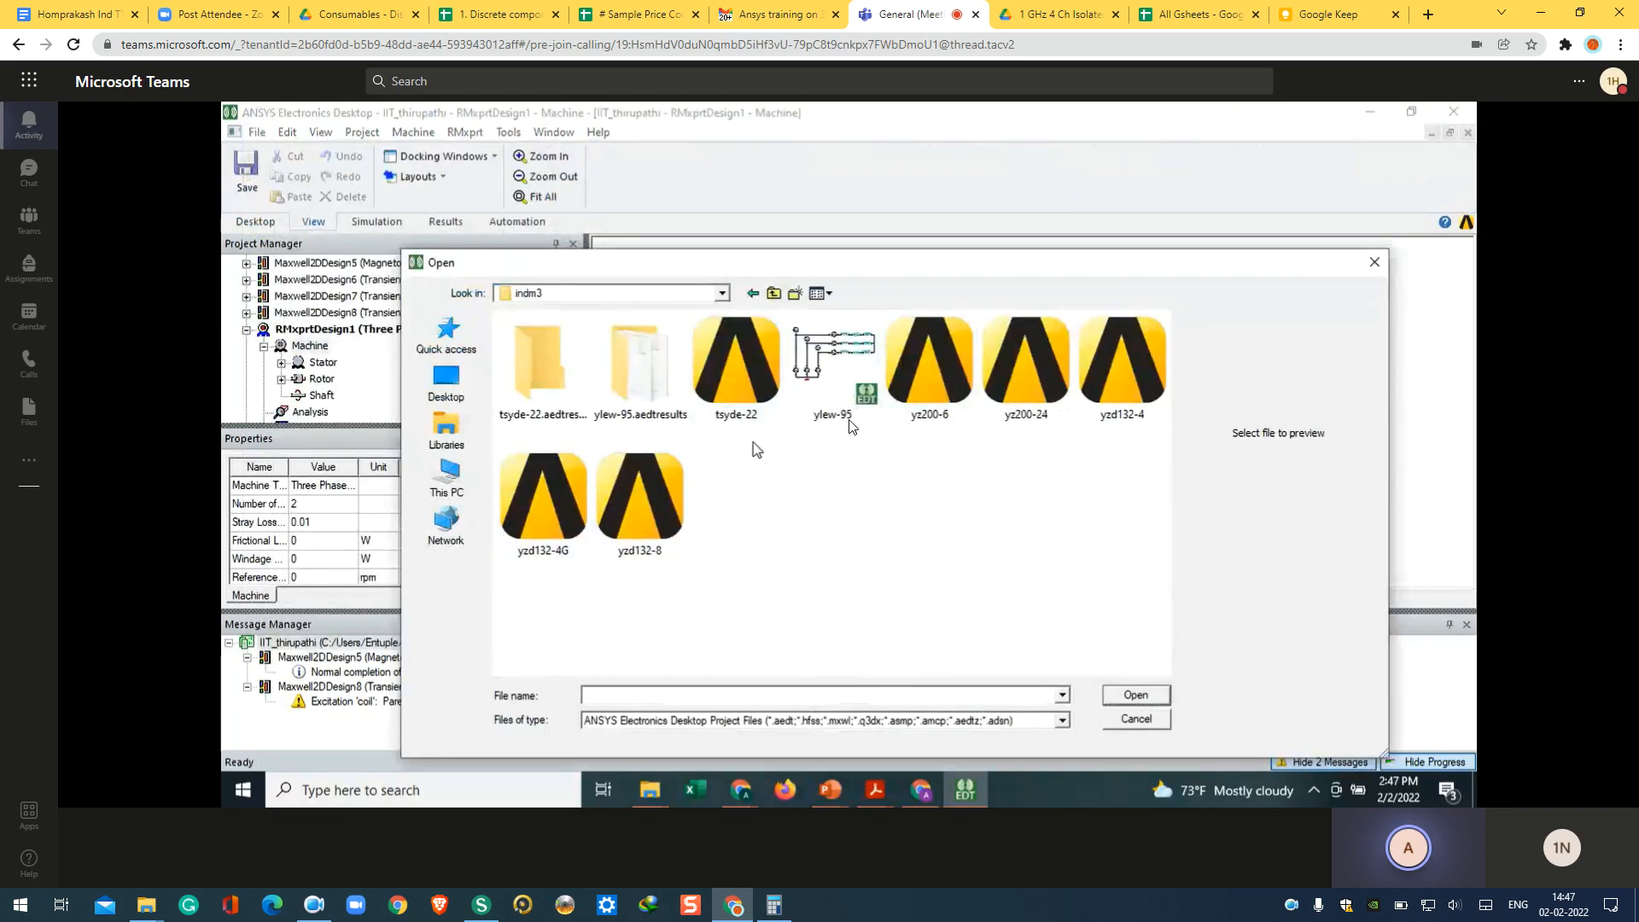
mouse_move(851, 427)
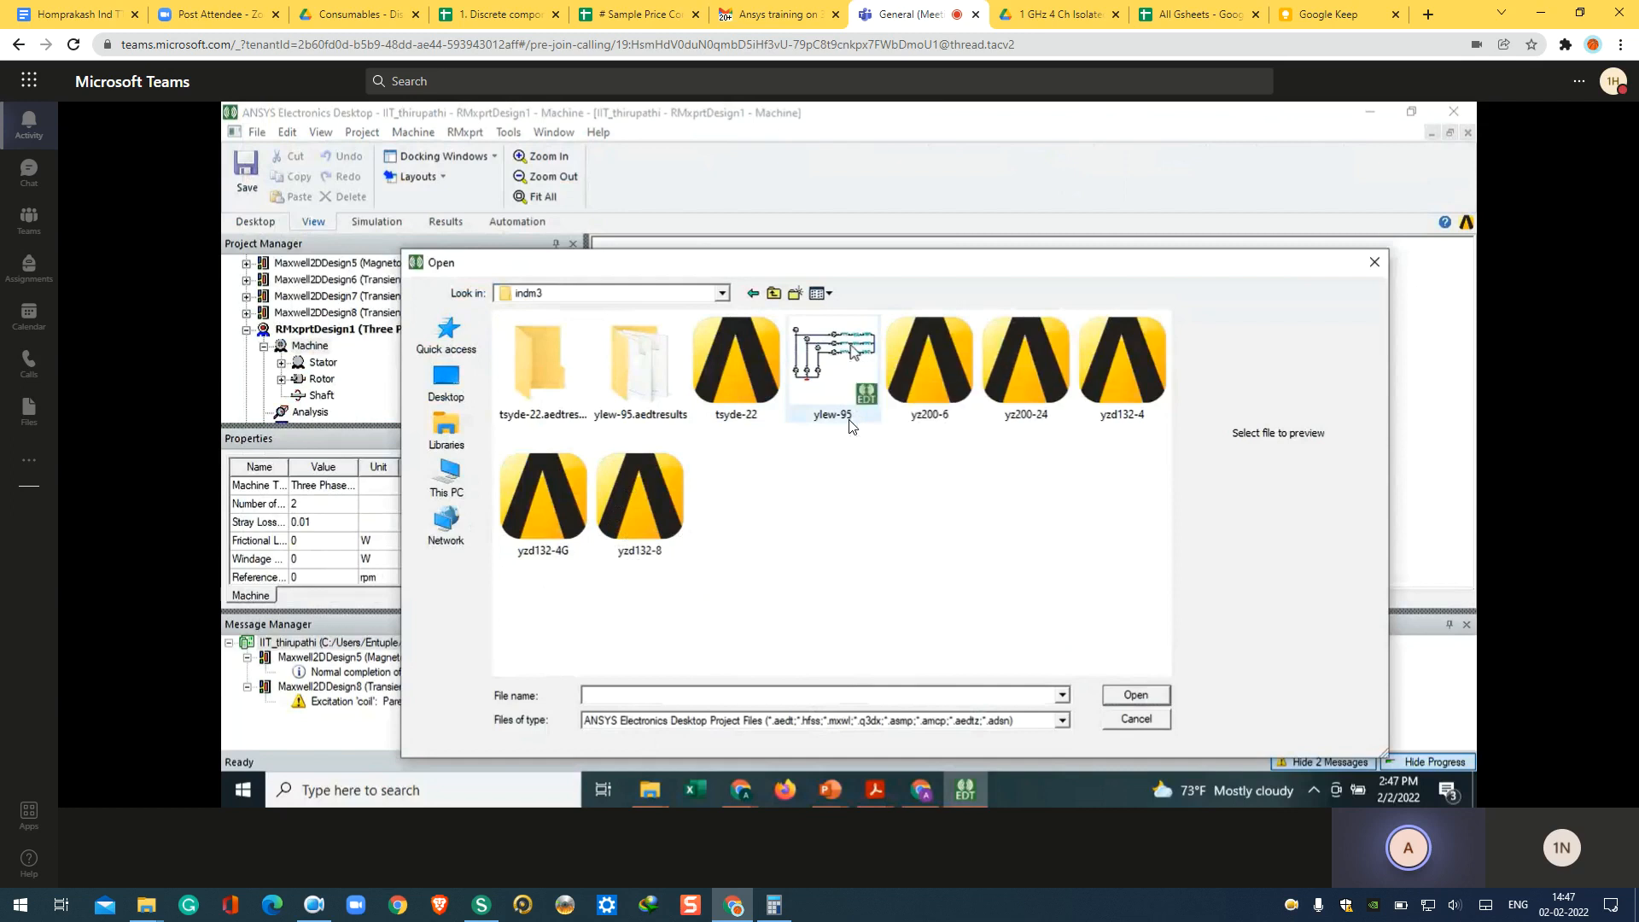
double_click(850, 425)
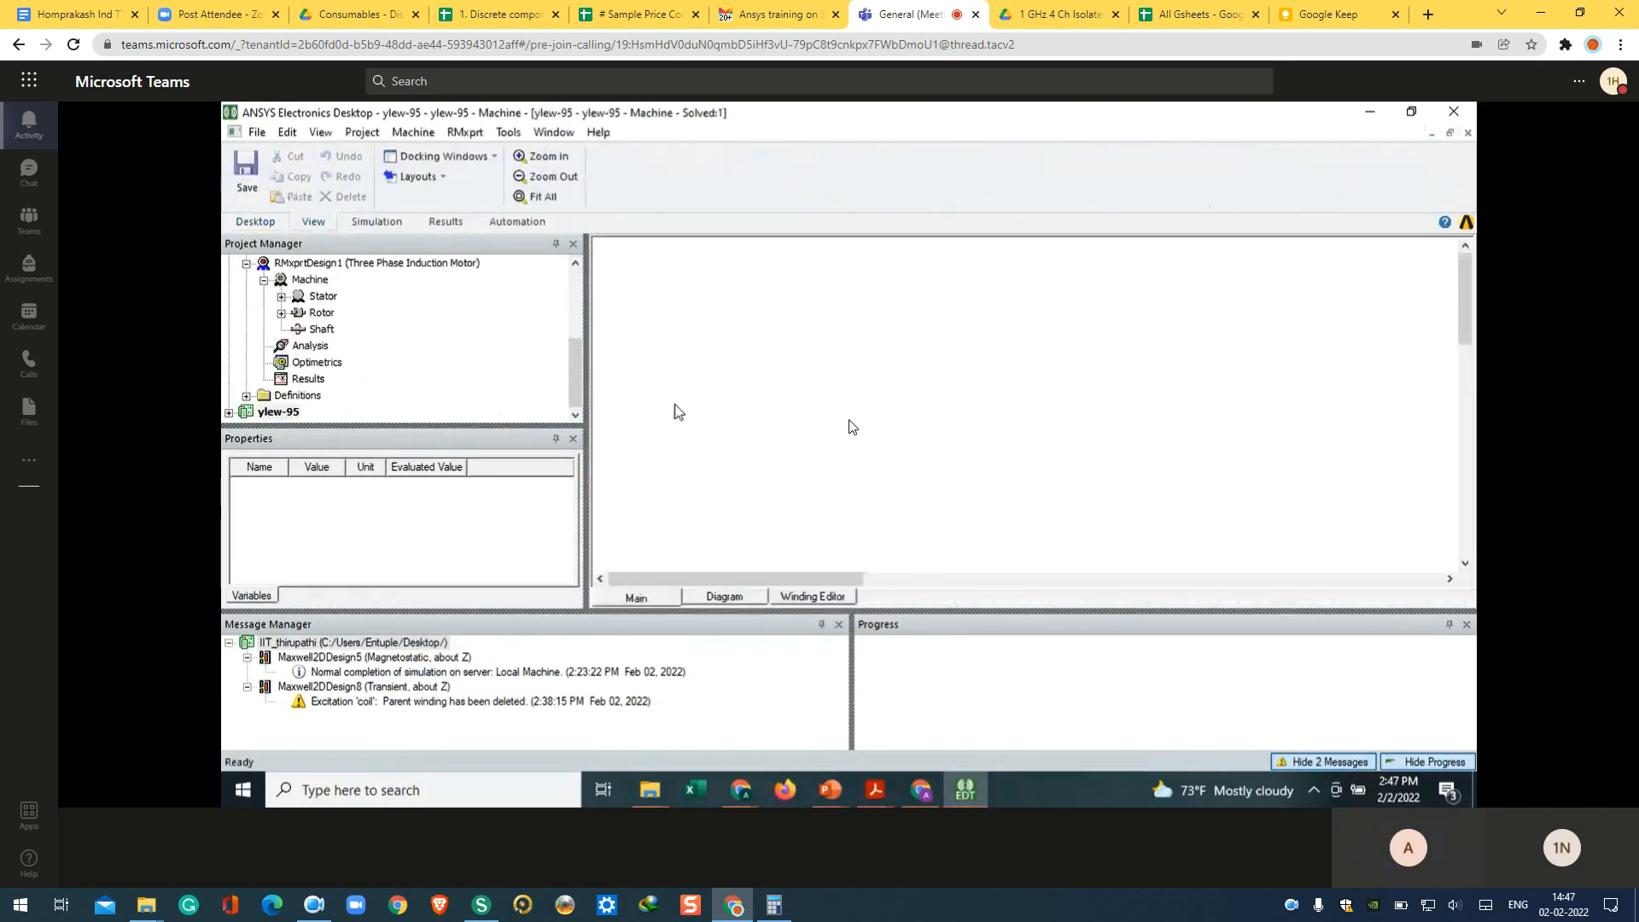
Step: Expand the ylew-95 project, view its Maxwell2DDesign1 model, and open the ylew-95 three-phase induction motor design down to its machine parts
double_click(278, 411)
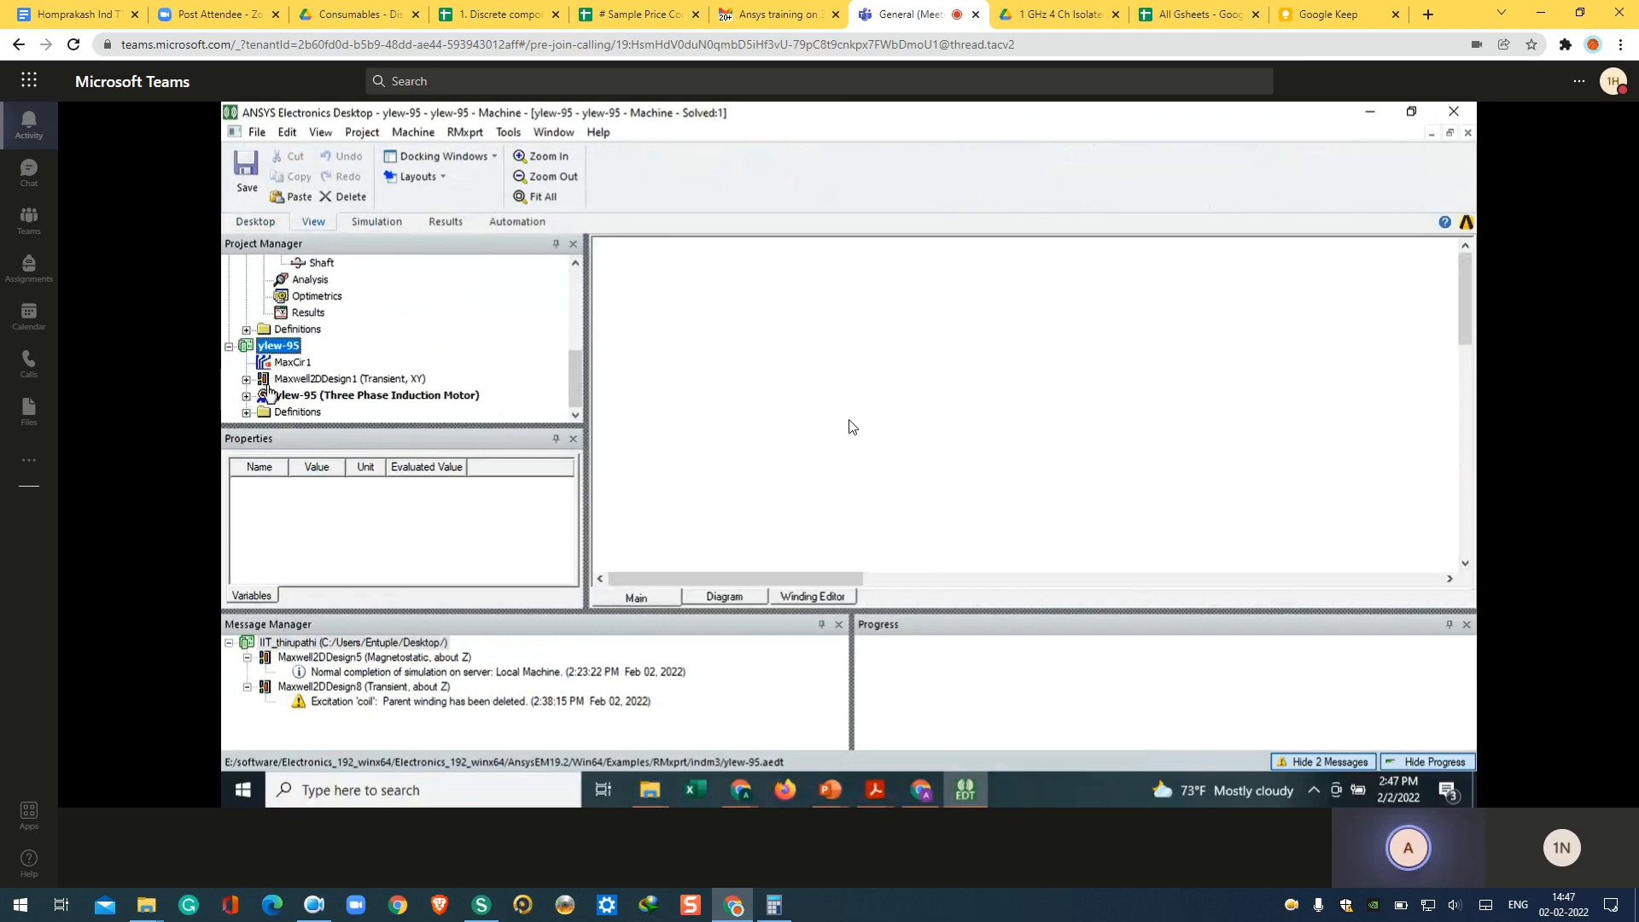
click(273, 386)
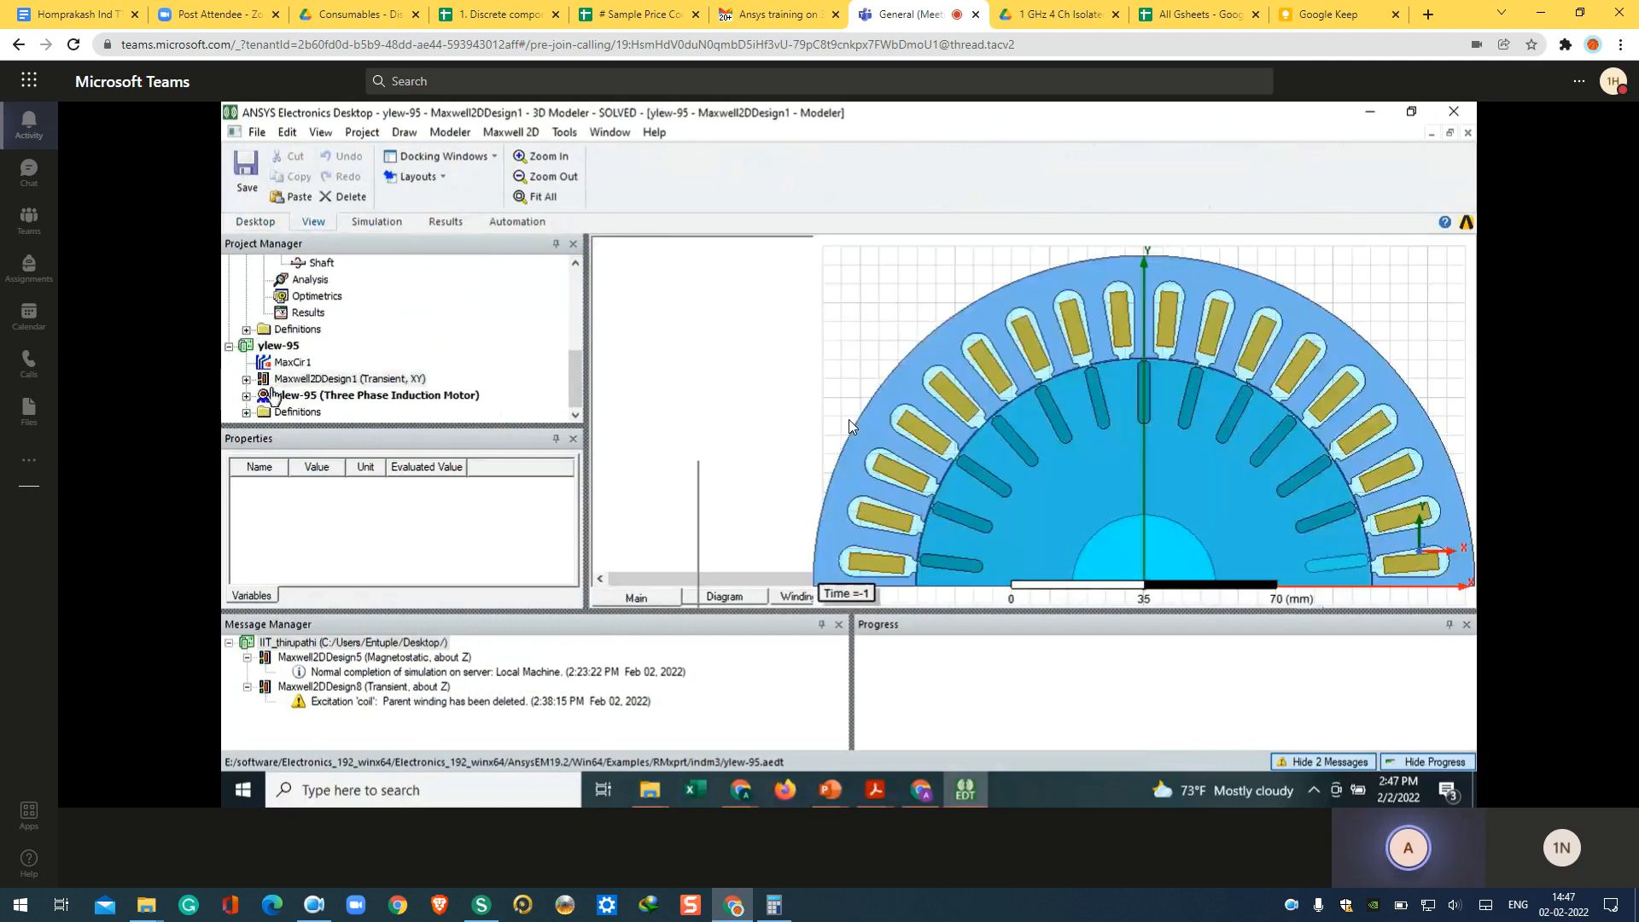
double_click(282, 394)
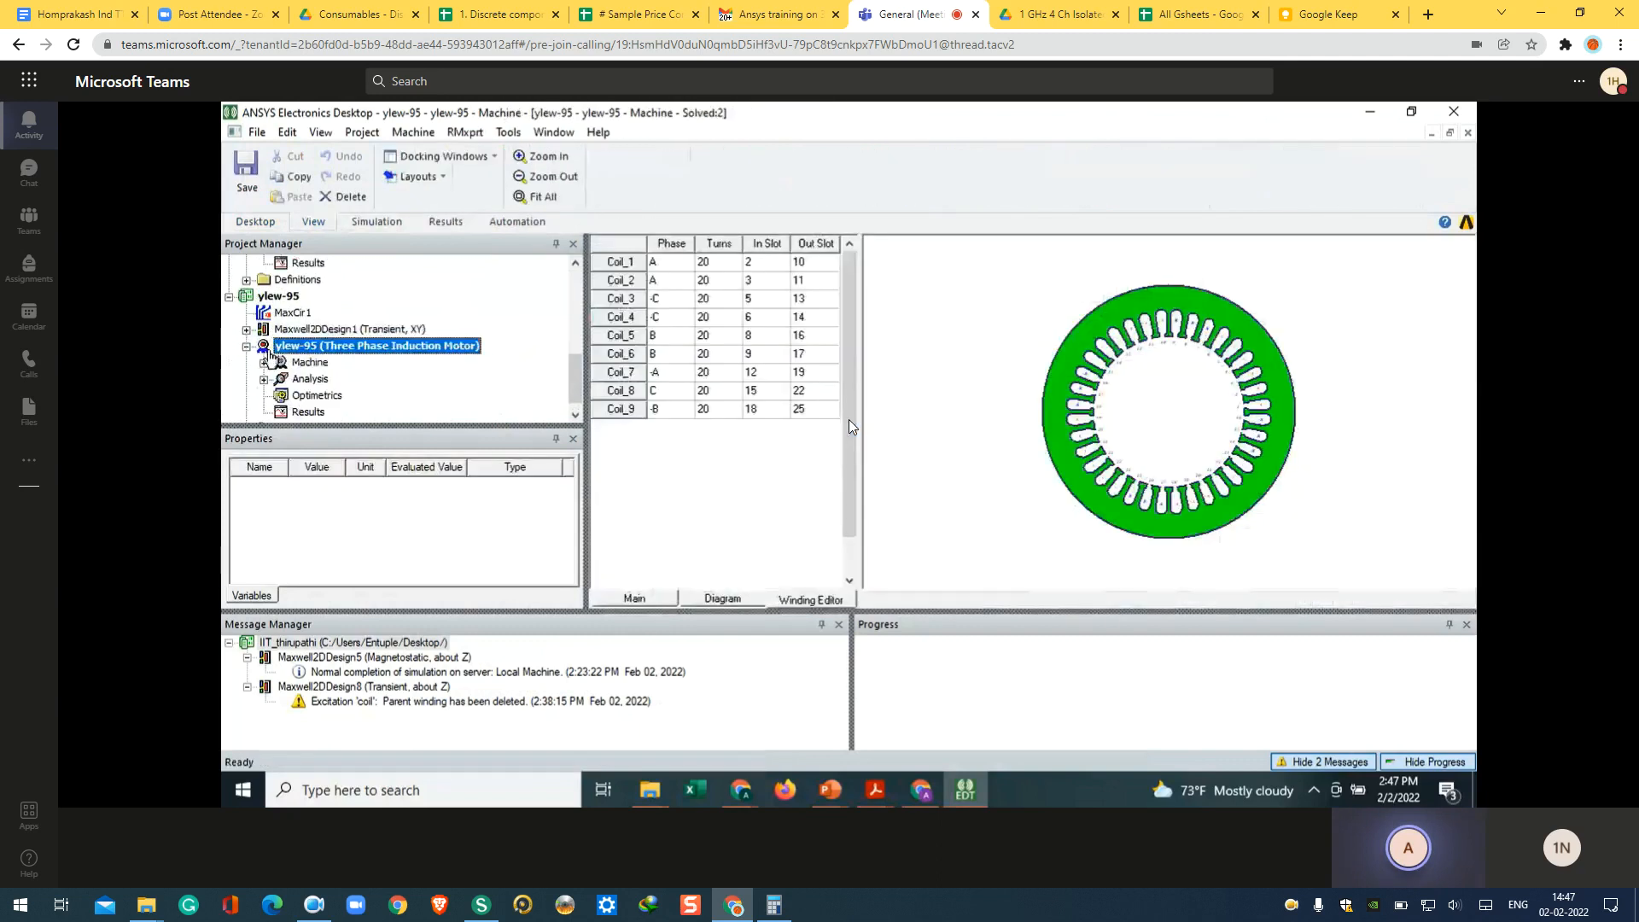
click(264, 362)
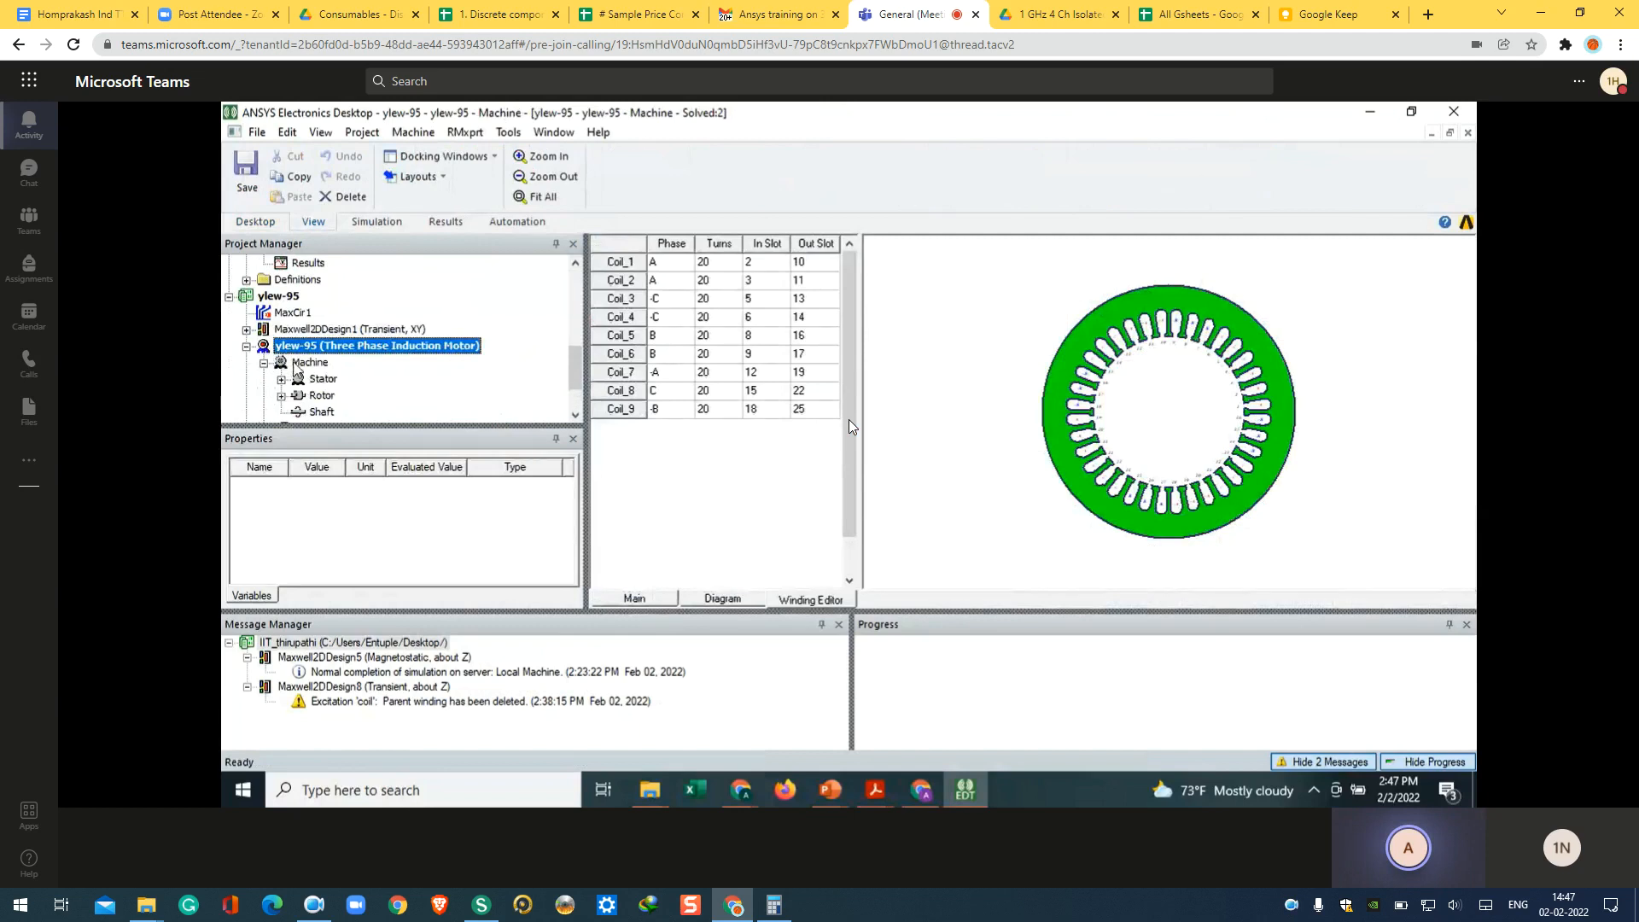
scroll(579, 395, down, 2)
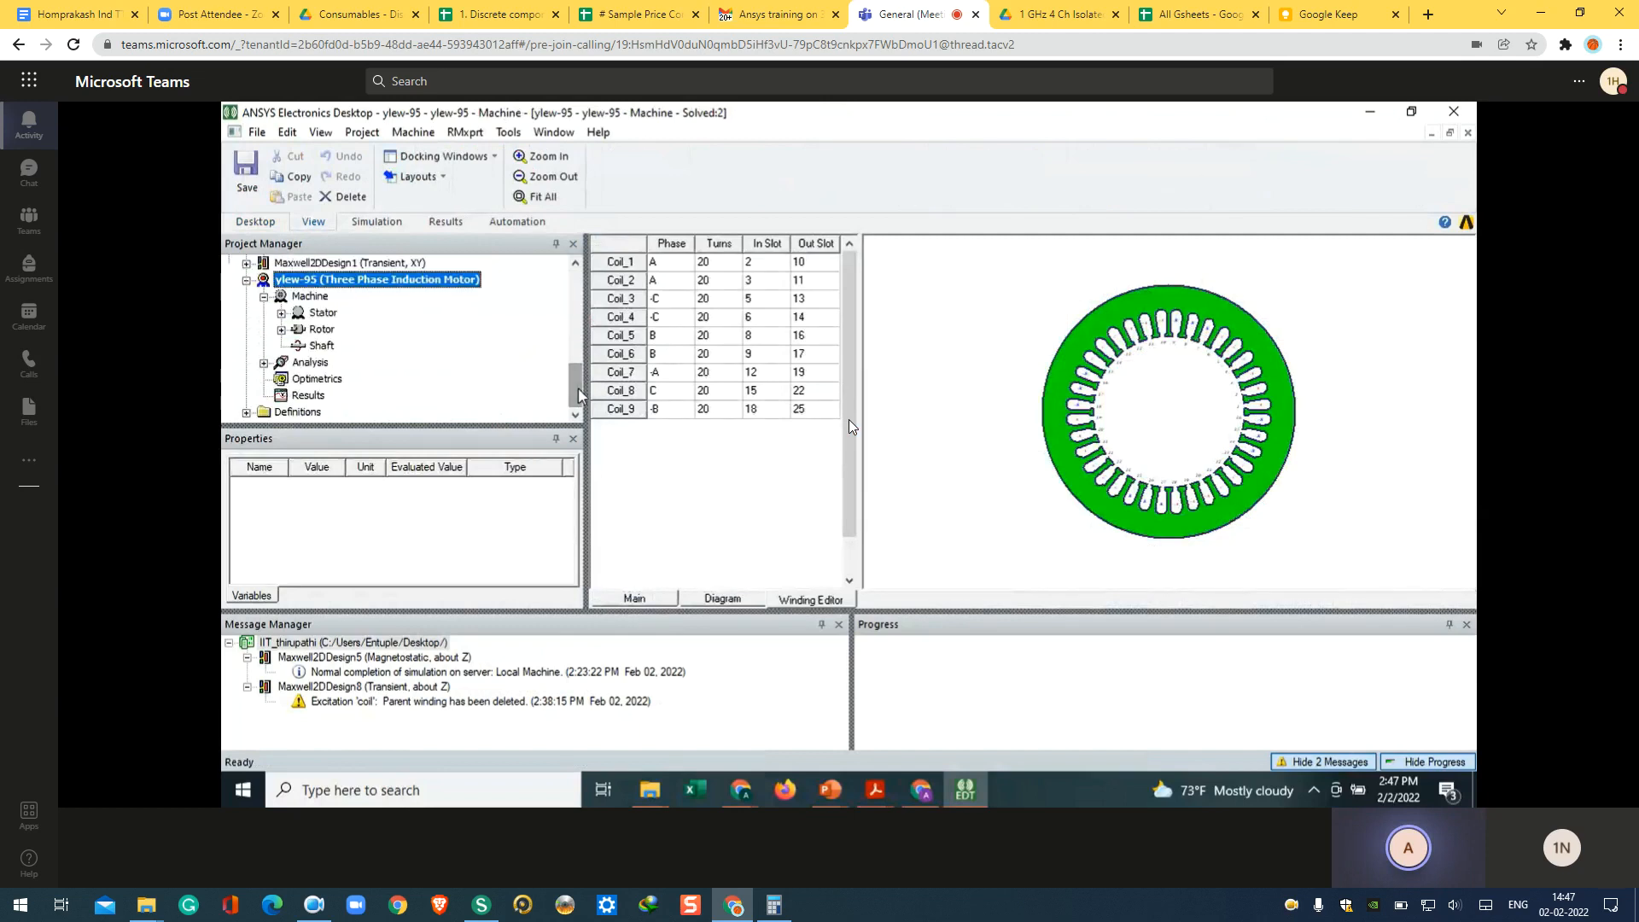
Step: Examine the ylew-95 machine's general properties, including poles, losses and reference speed, and close the properties
click(304, 298)
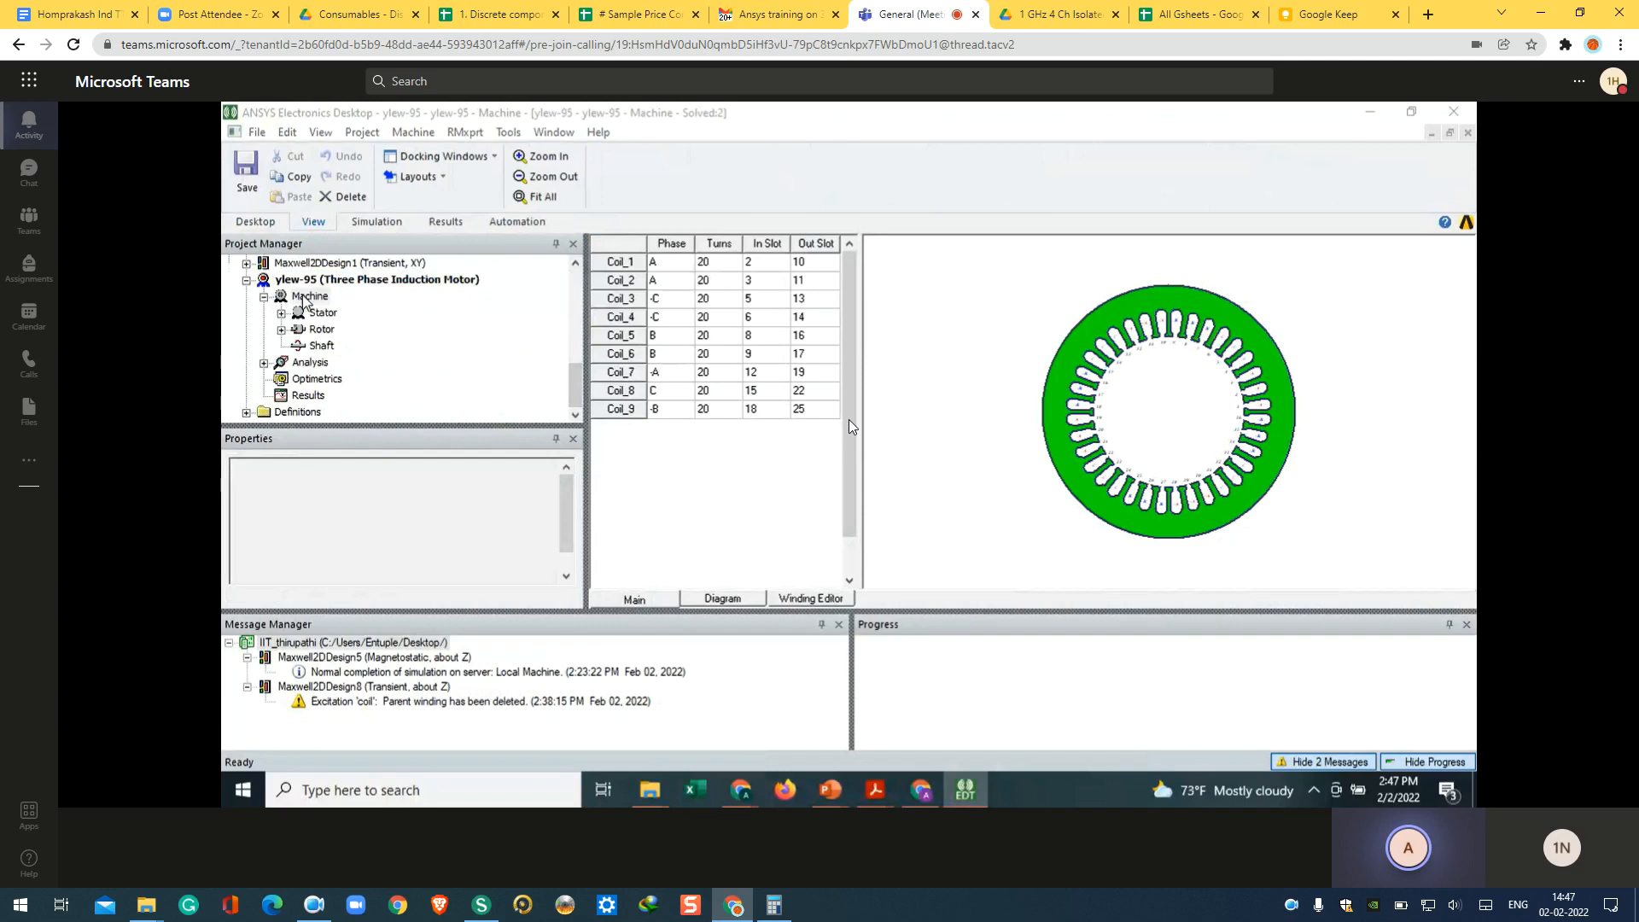
double_click(304, 299)
drag(578, 335, 884, 441)
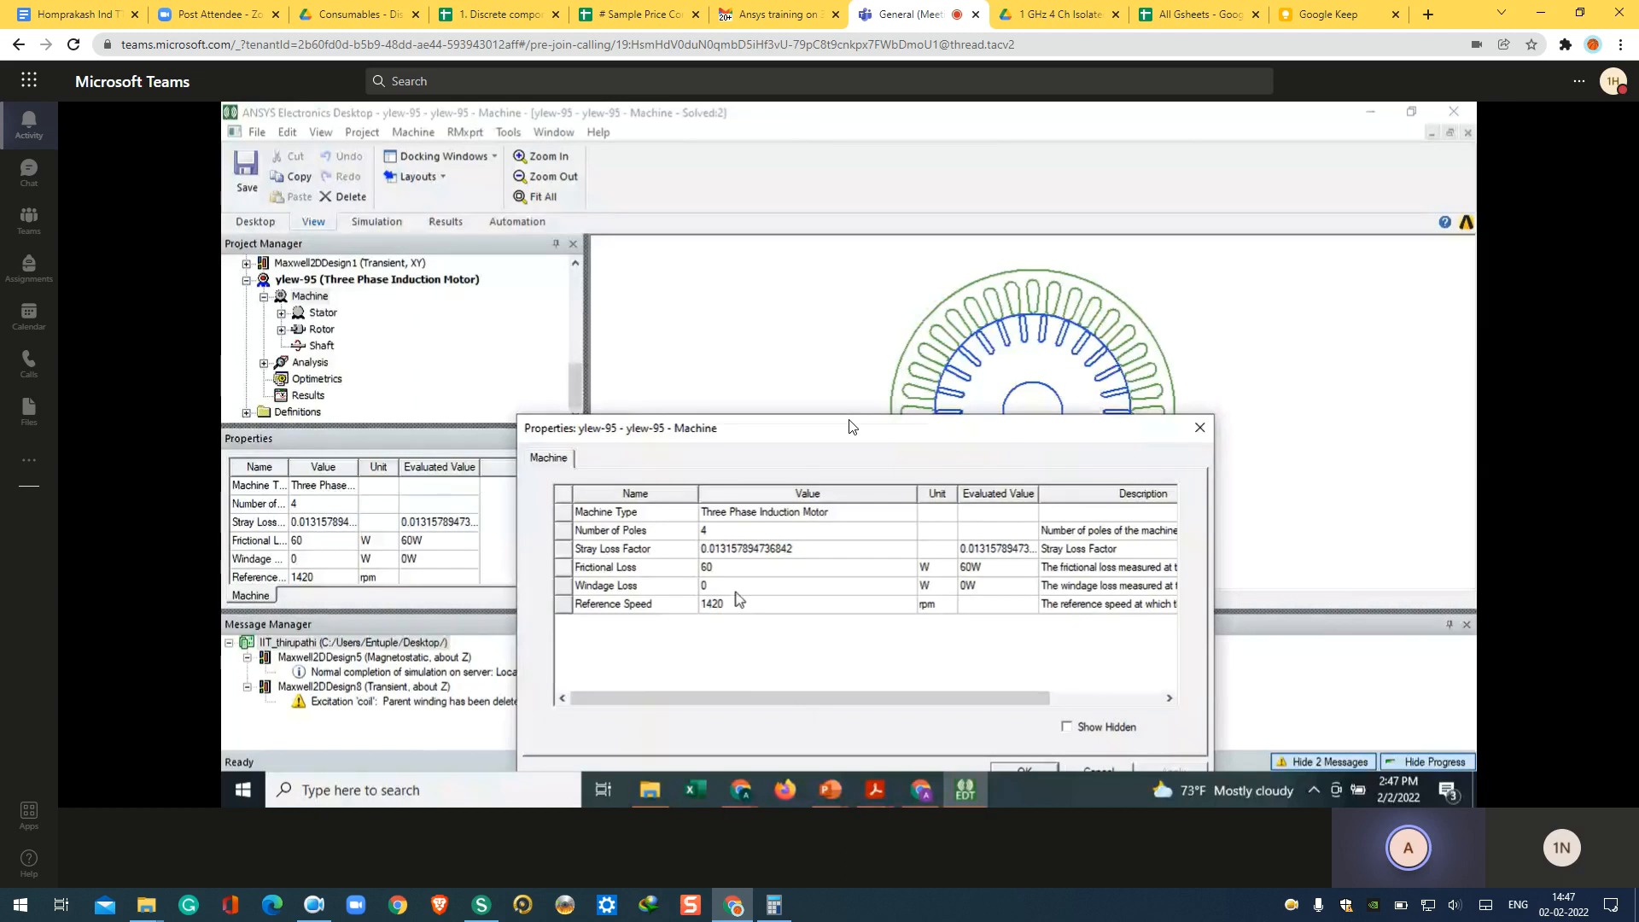
drag(775, 437, 736, 342)
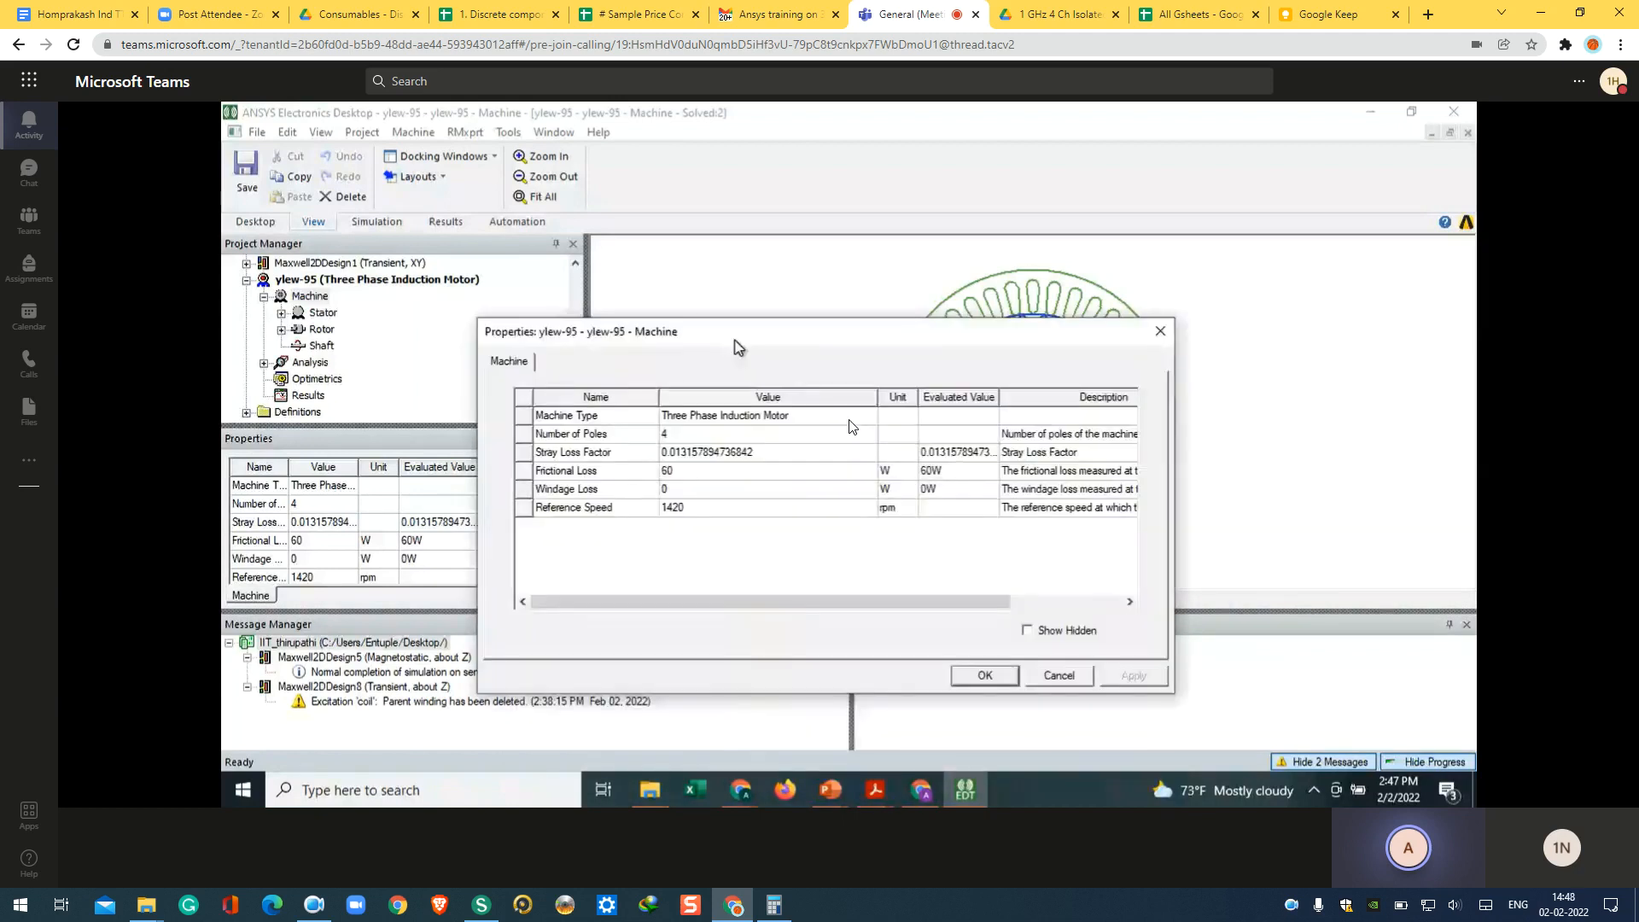
key(Return)
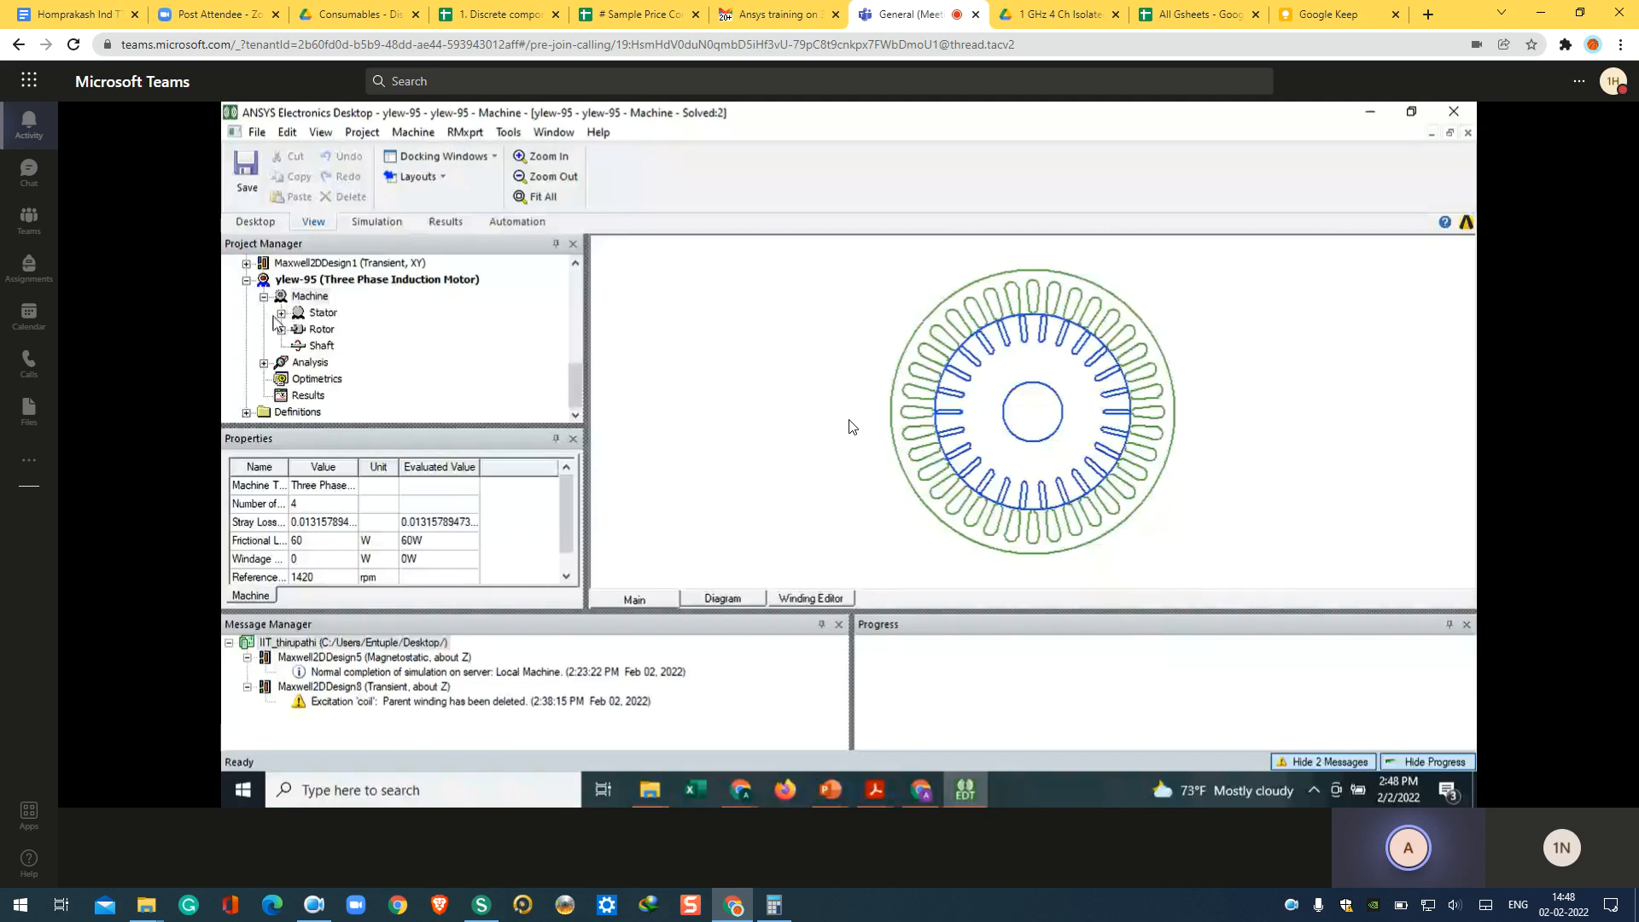
Step: Expand the stator of the ylew-95 machine and examine its diameters, length, steel type and slot properties
click(281, 313)
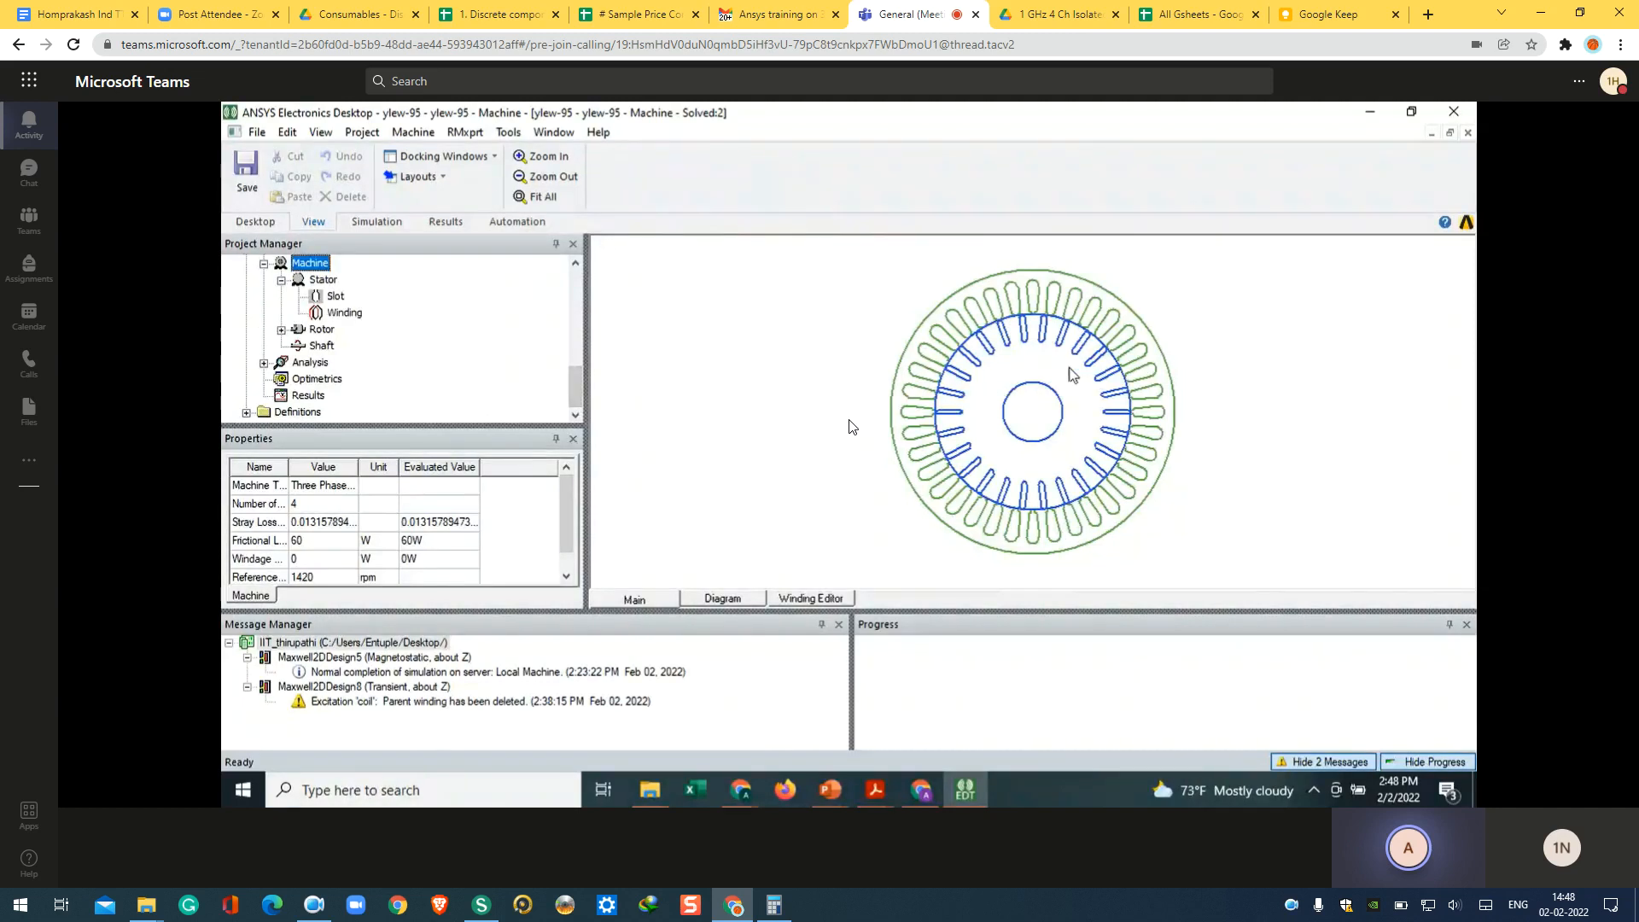
scroll(576, 376, up, 1)
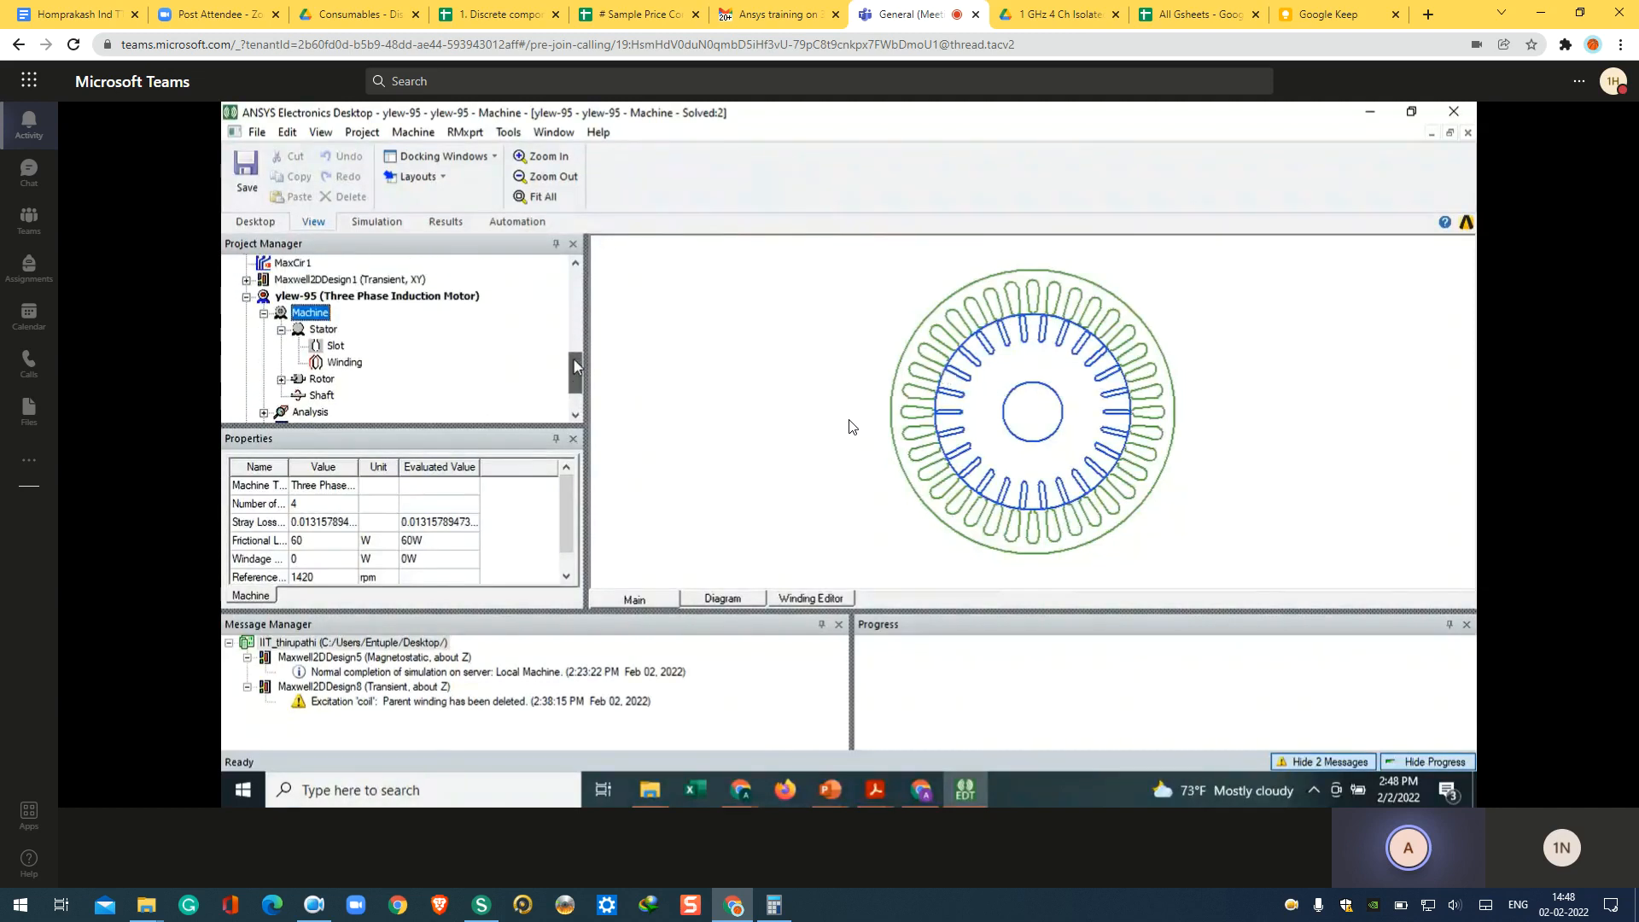
click(316, 331)
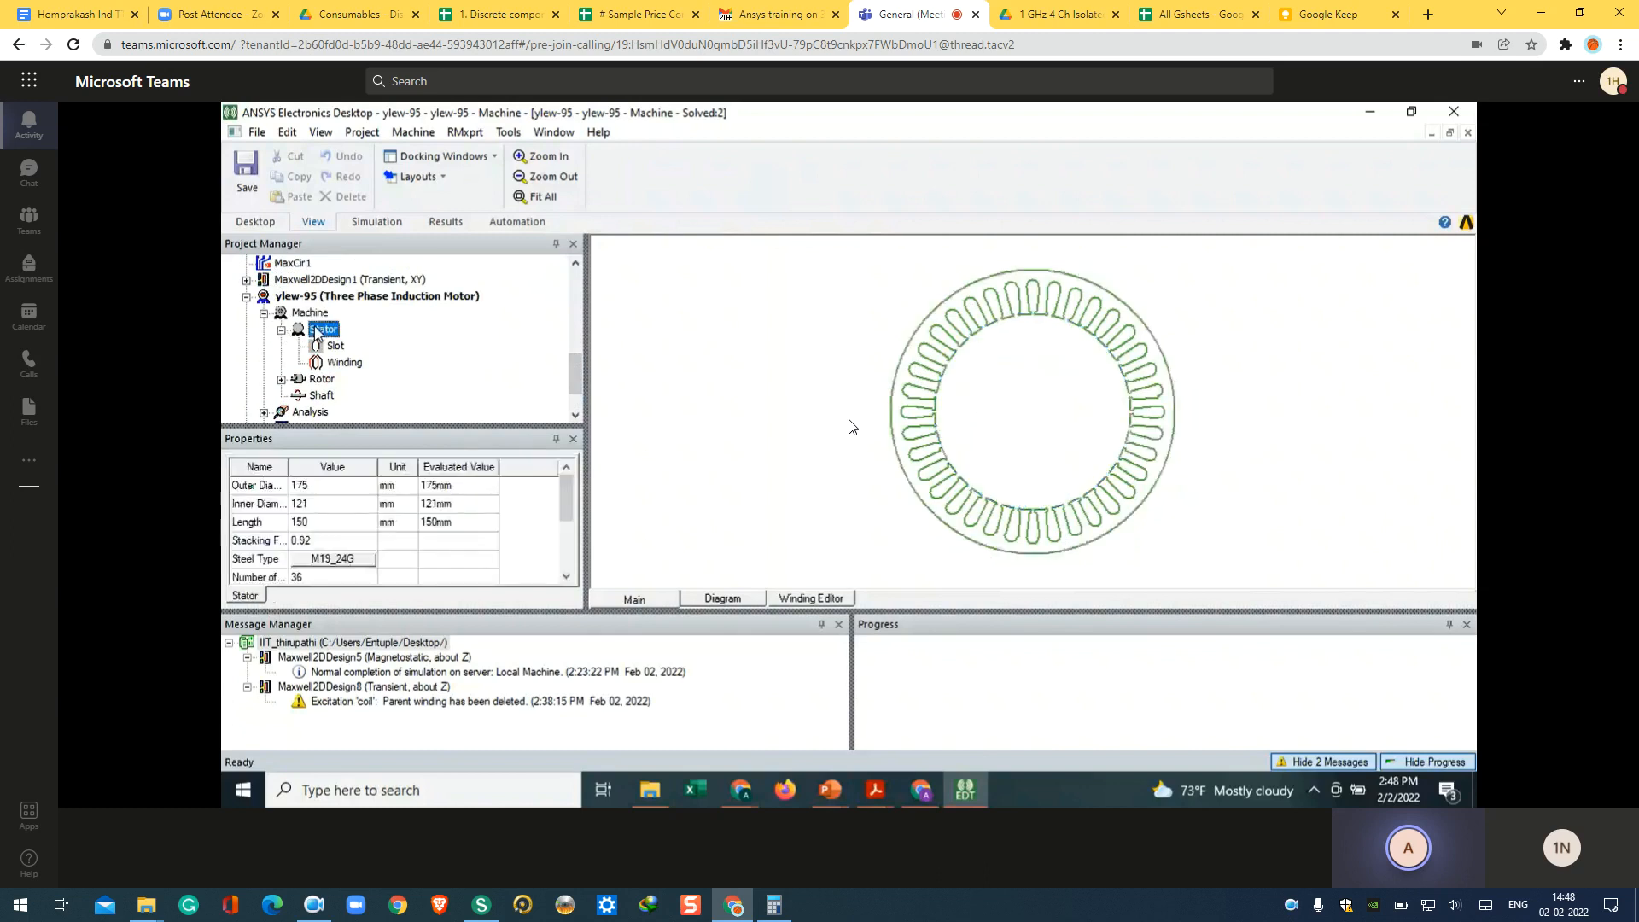
double_click(322, 329)
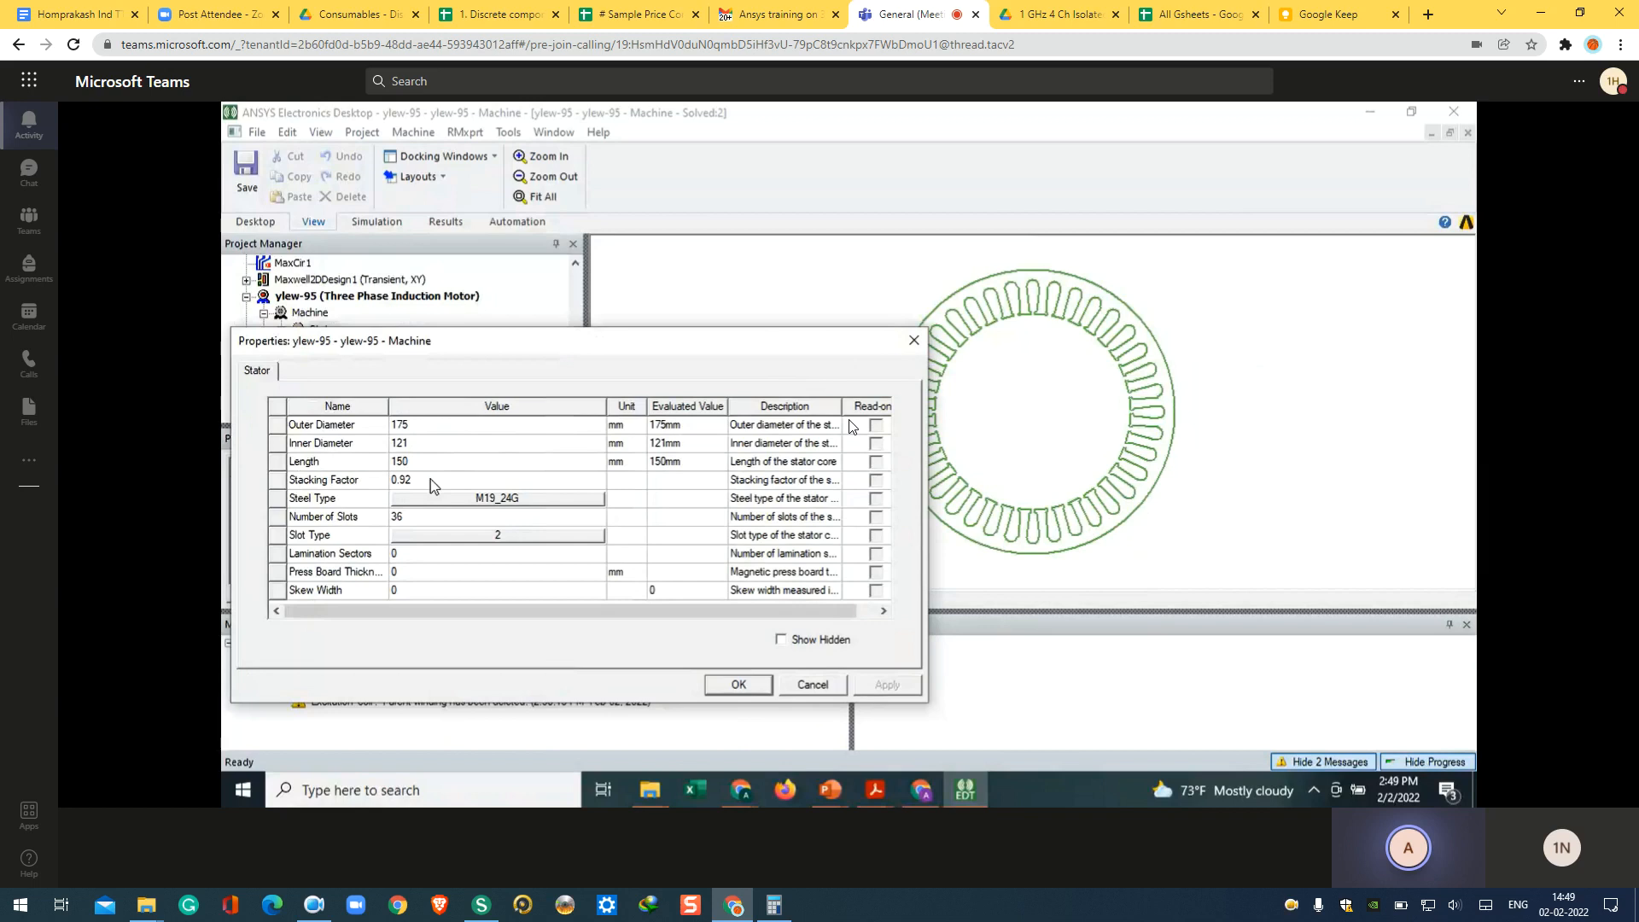
Step: Compare the stator slot dimensions with the slot diagram, moving the properties window clear of it, and close the properties
mouse_move(794, 769)
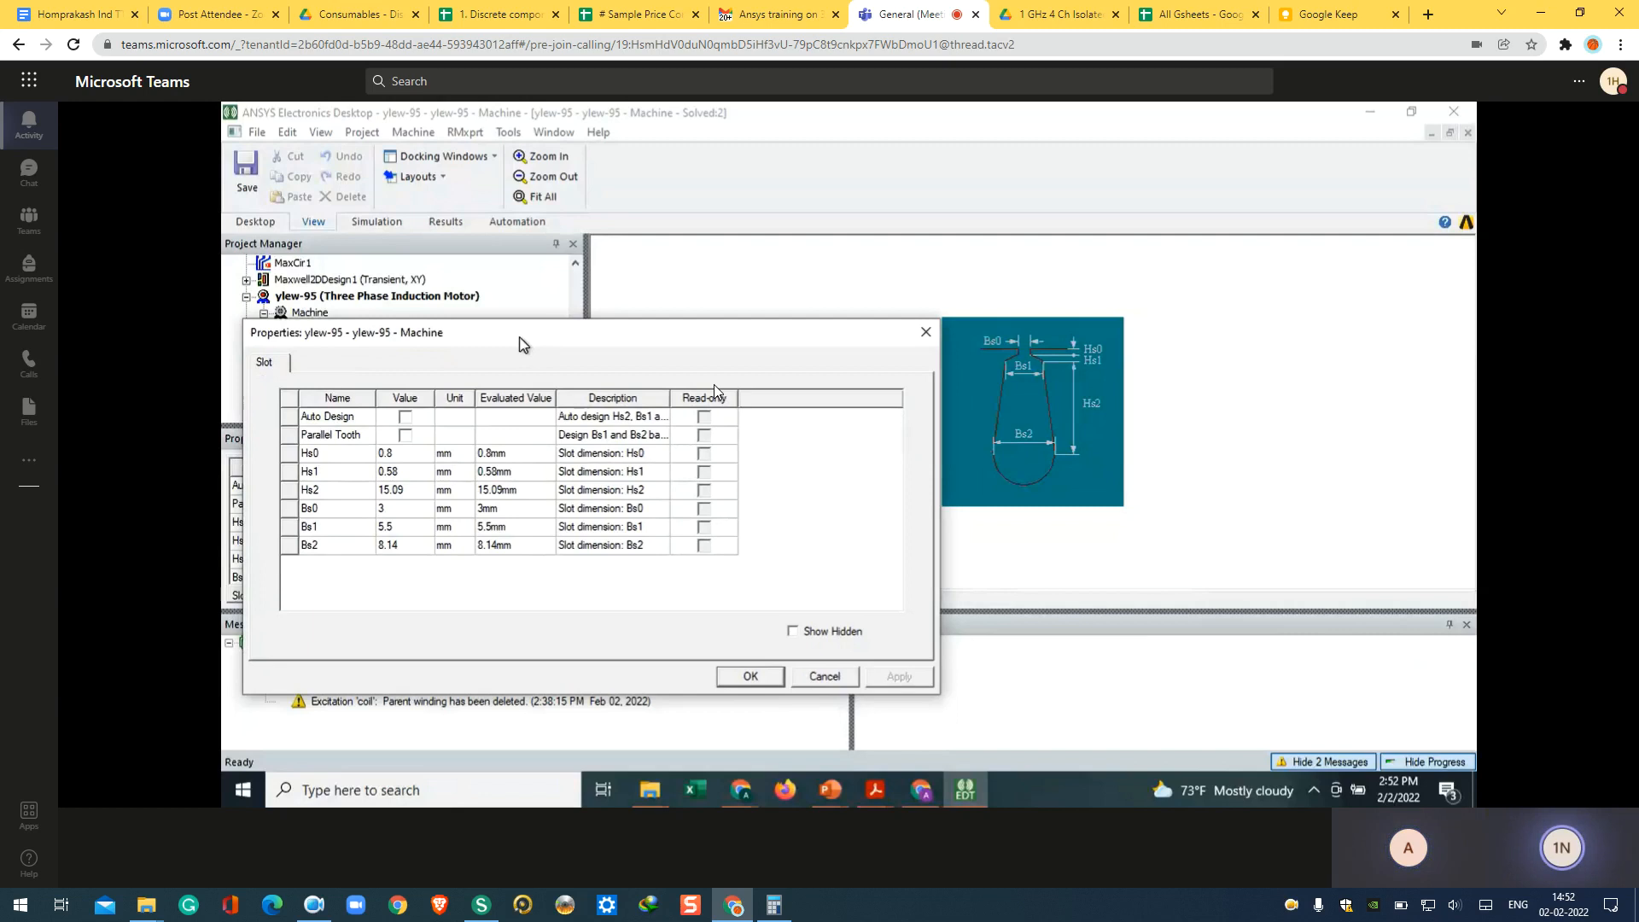
drag(521, 339, 519, 336)
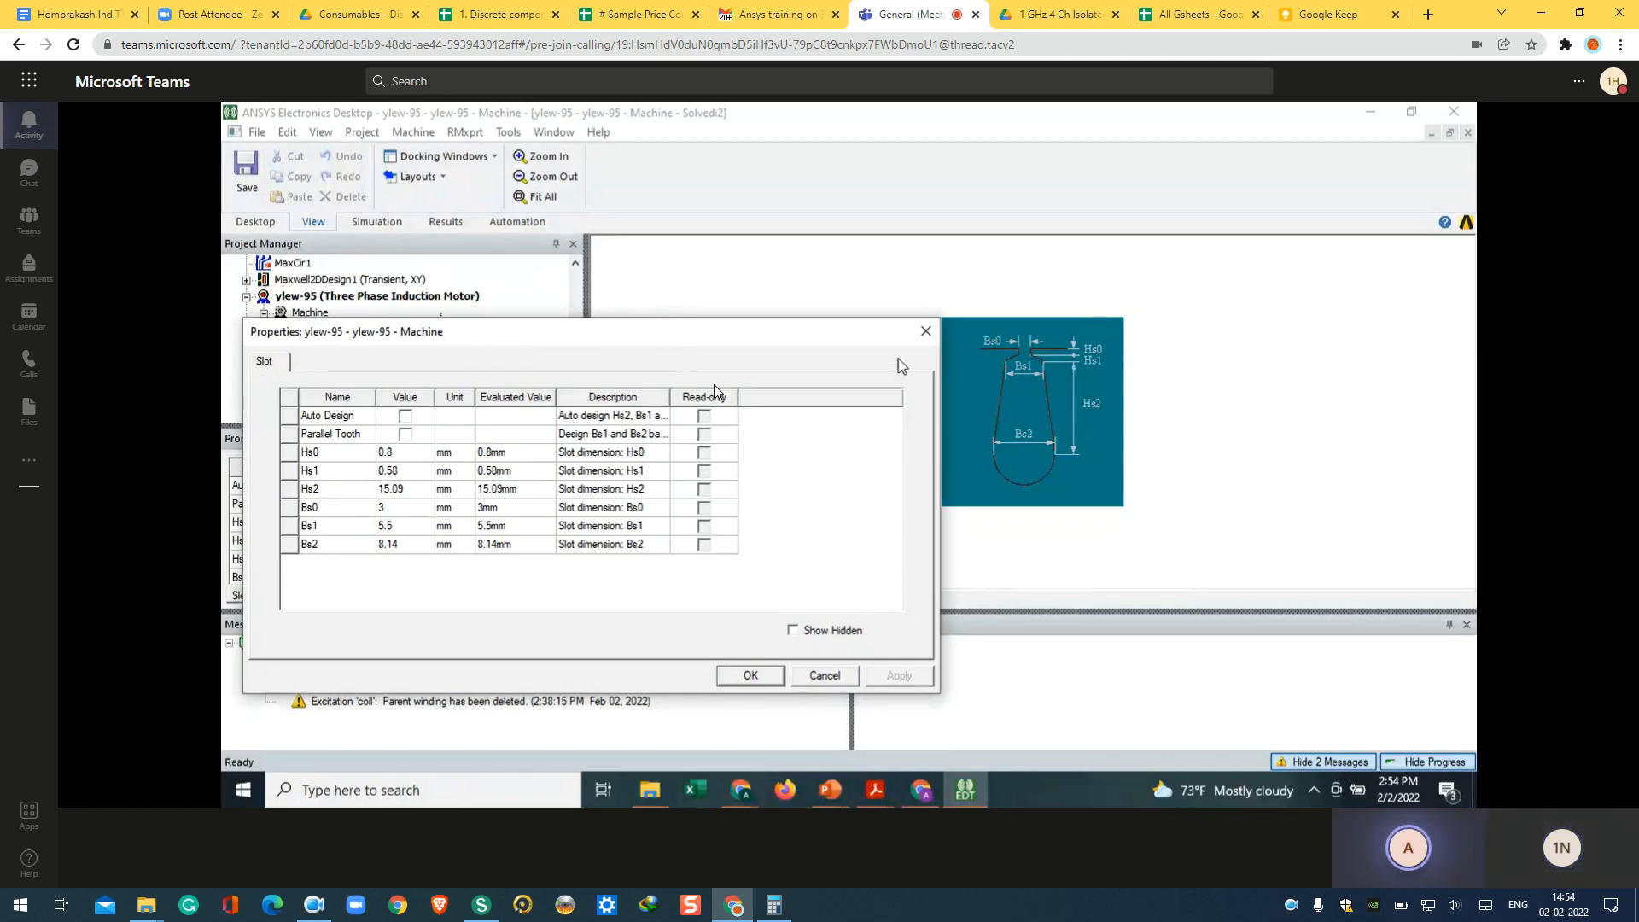
drag(884, 340, 903, 477)
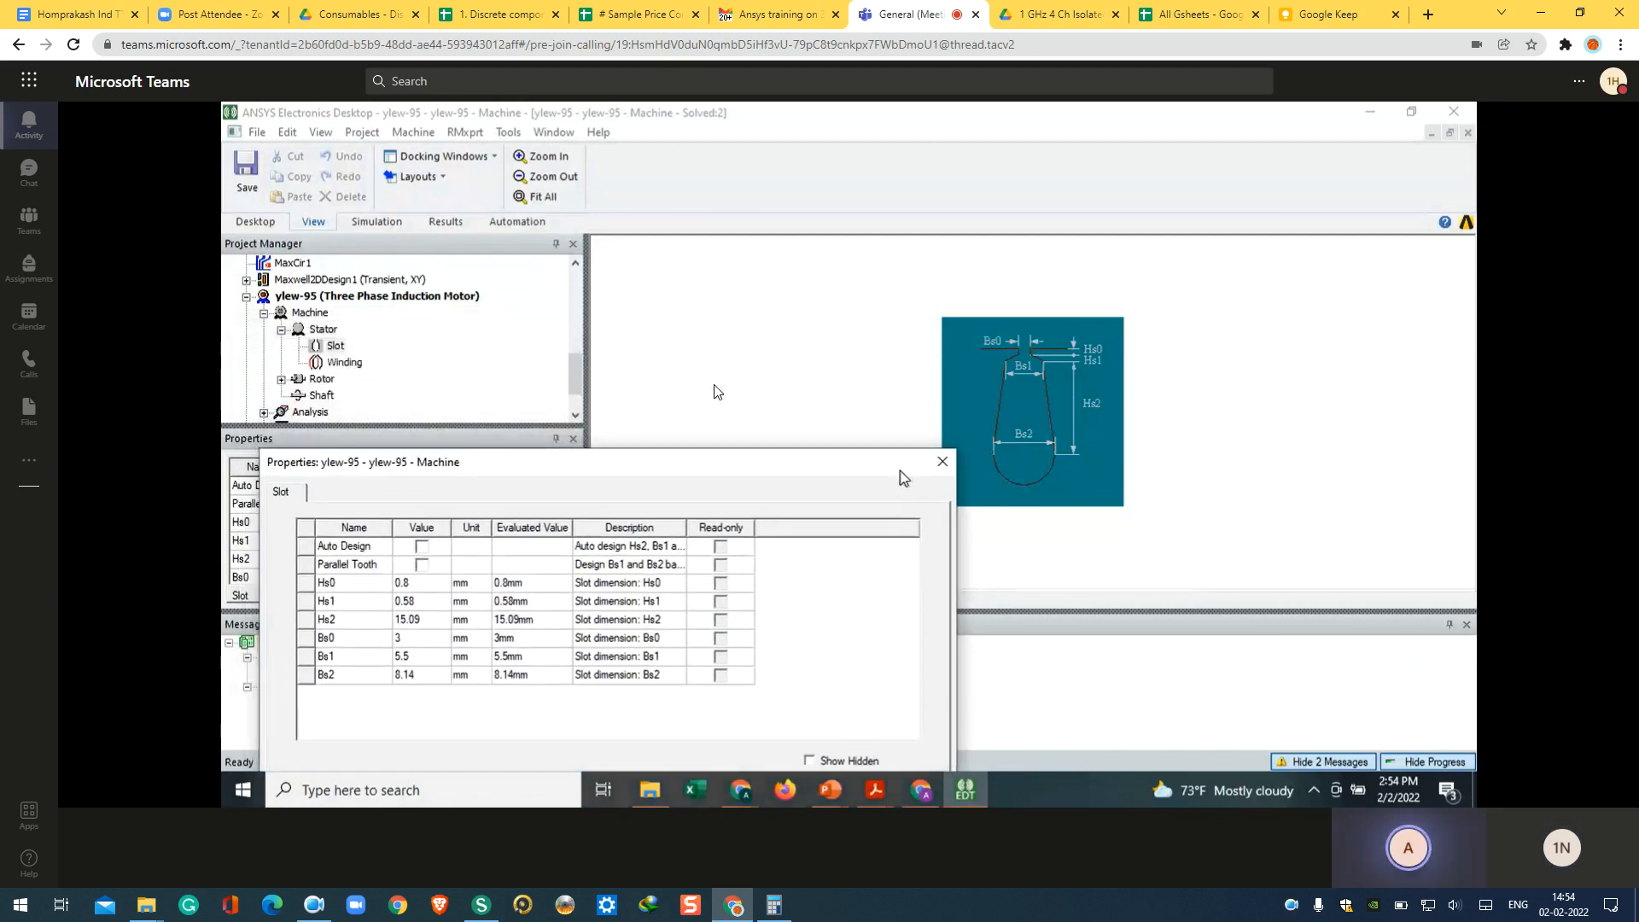
click(942, 462)
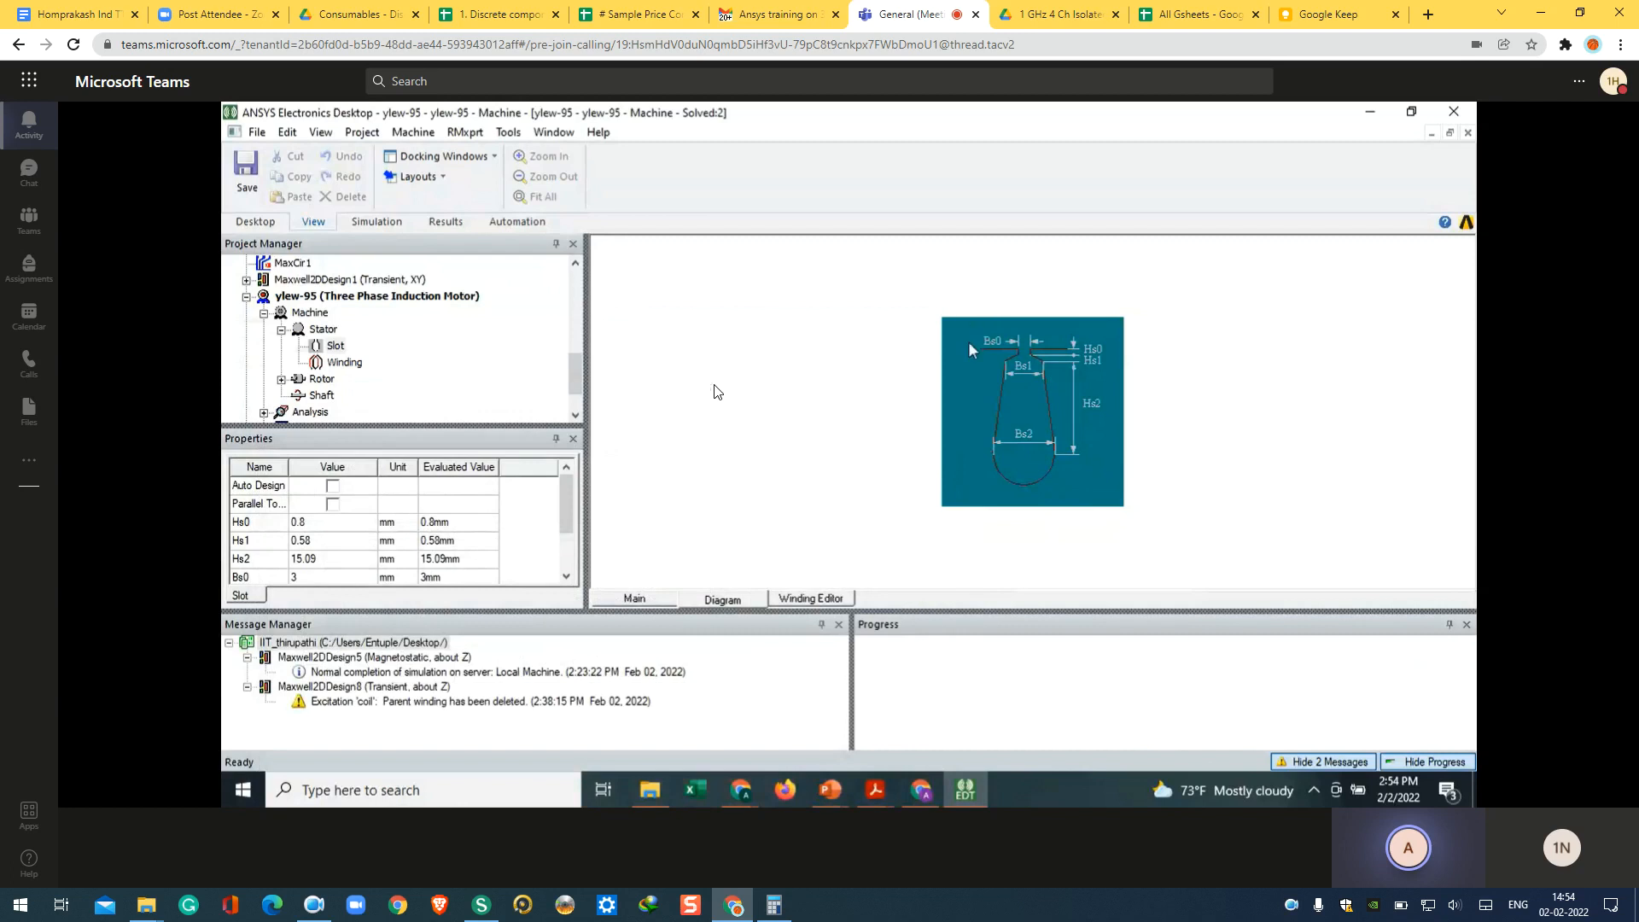
Step: Open the stator winding properties and check the available options for the number of winding layers
click(344, 364)
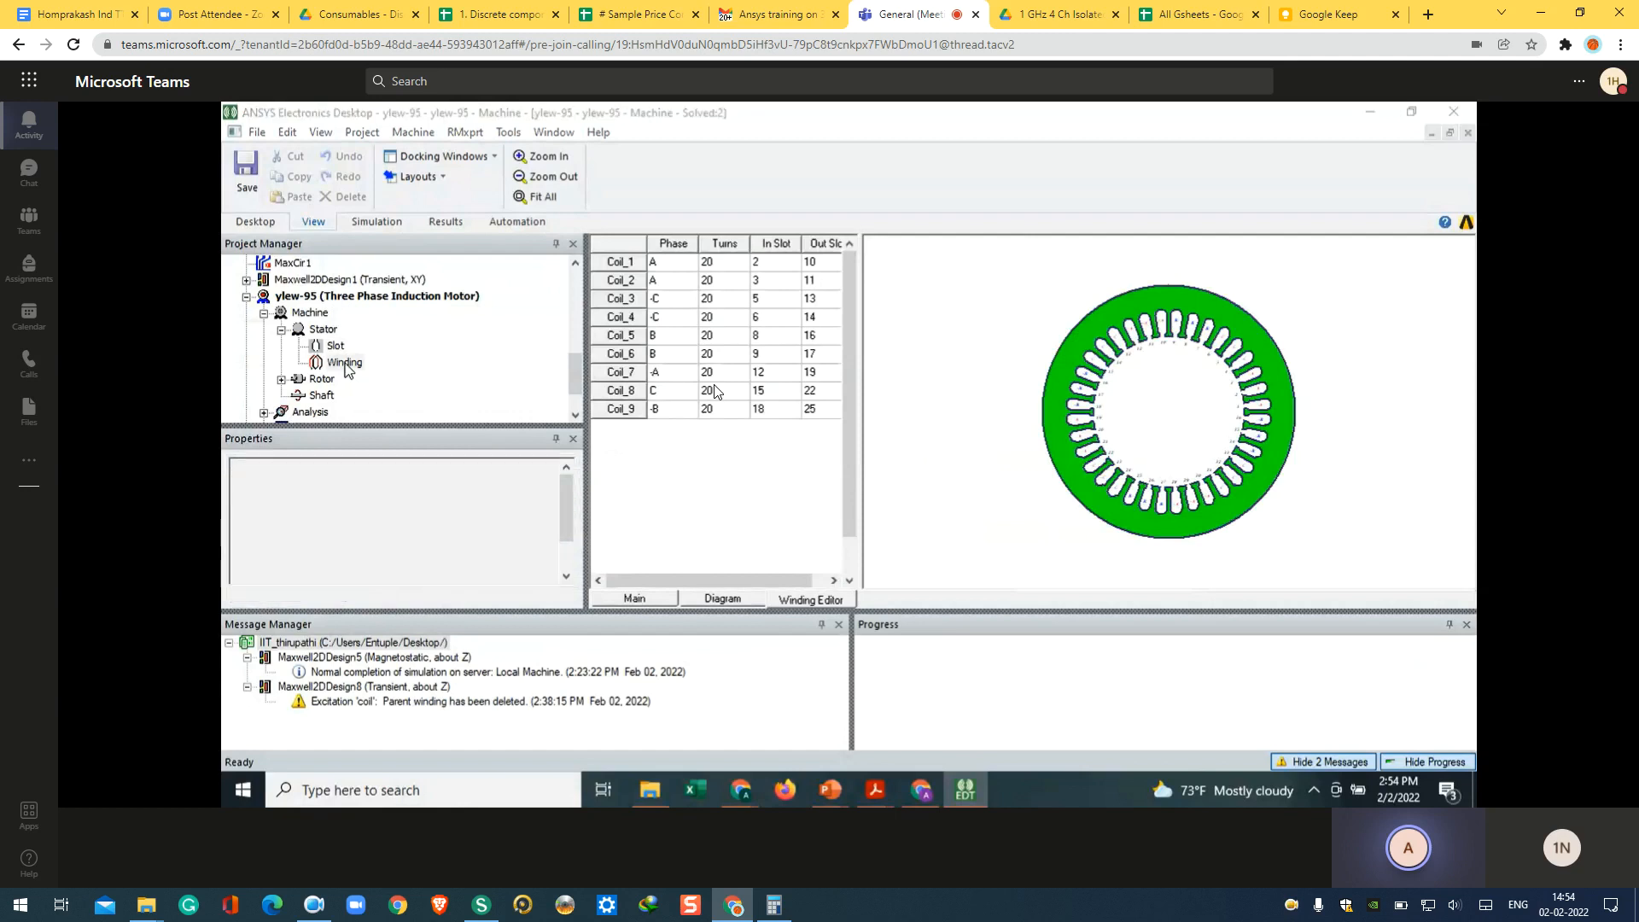
double_click(344, 364)
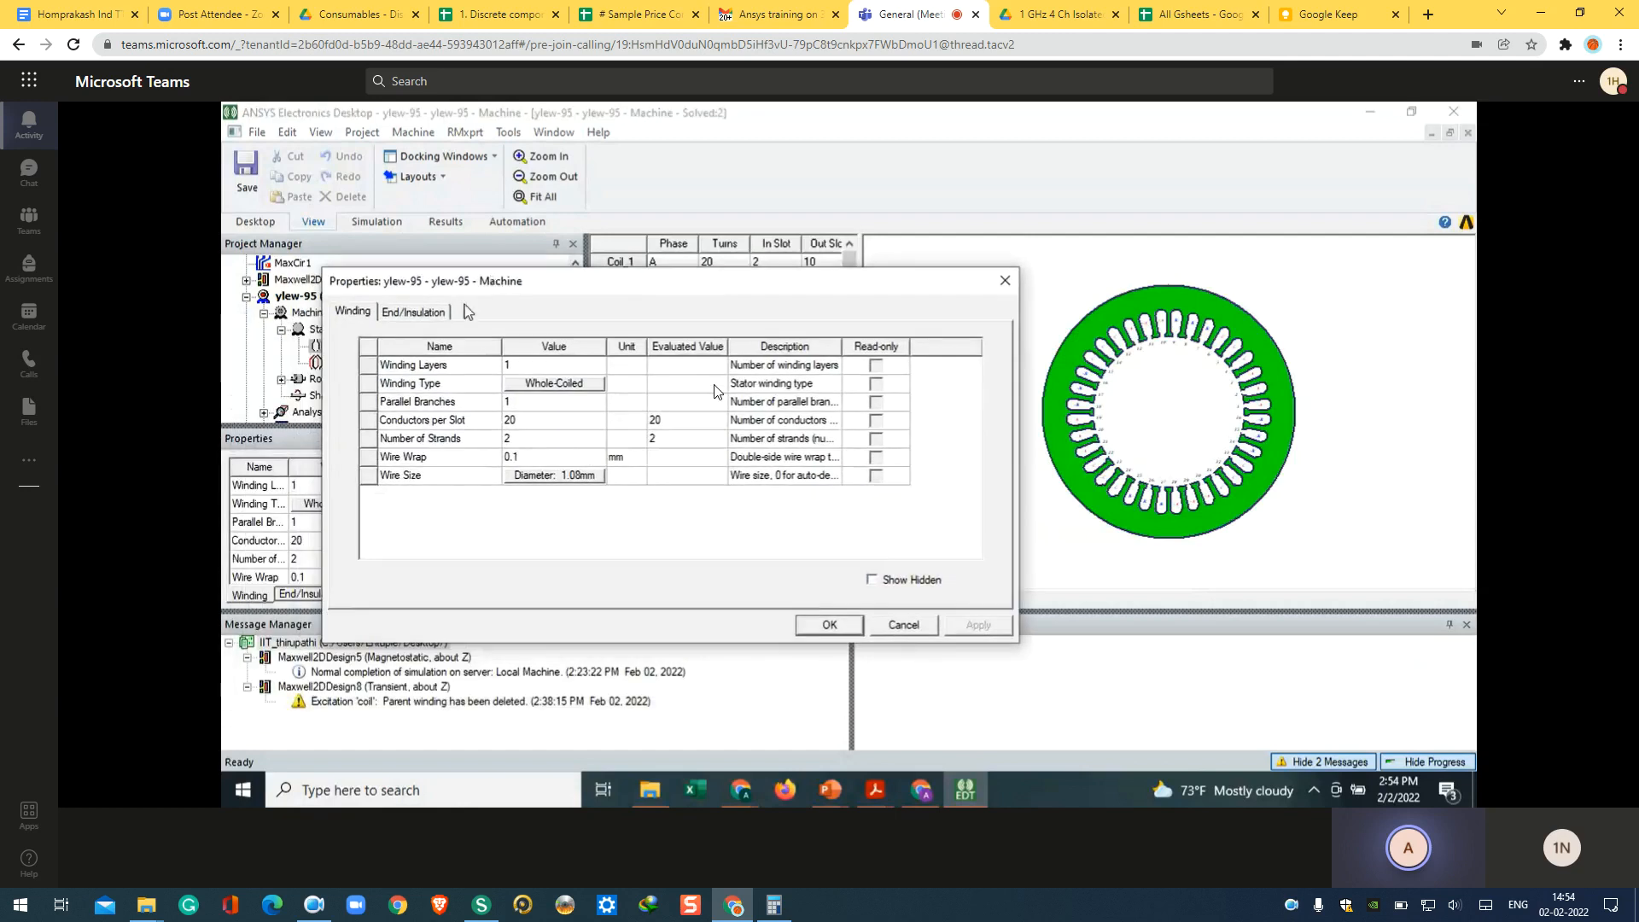
click(566, 368)
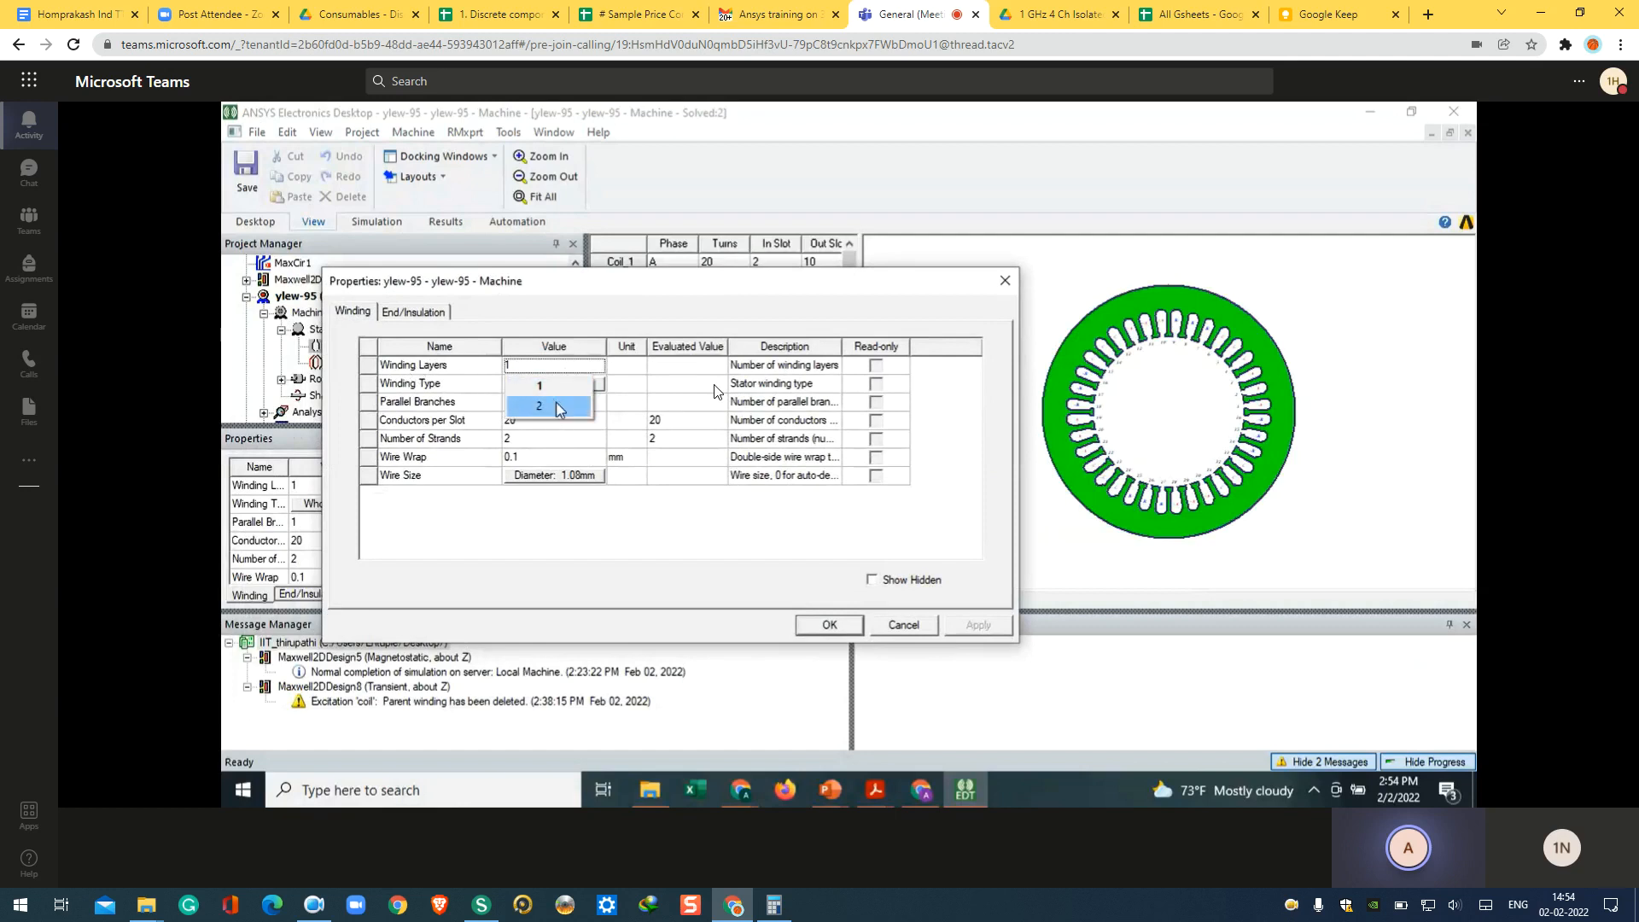
click(524, 541)
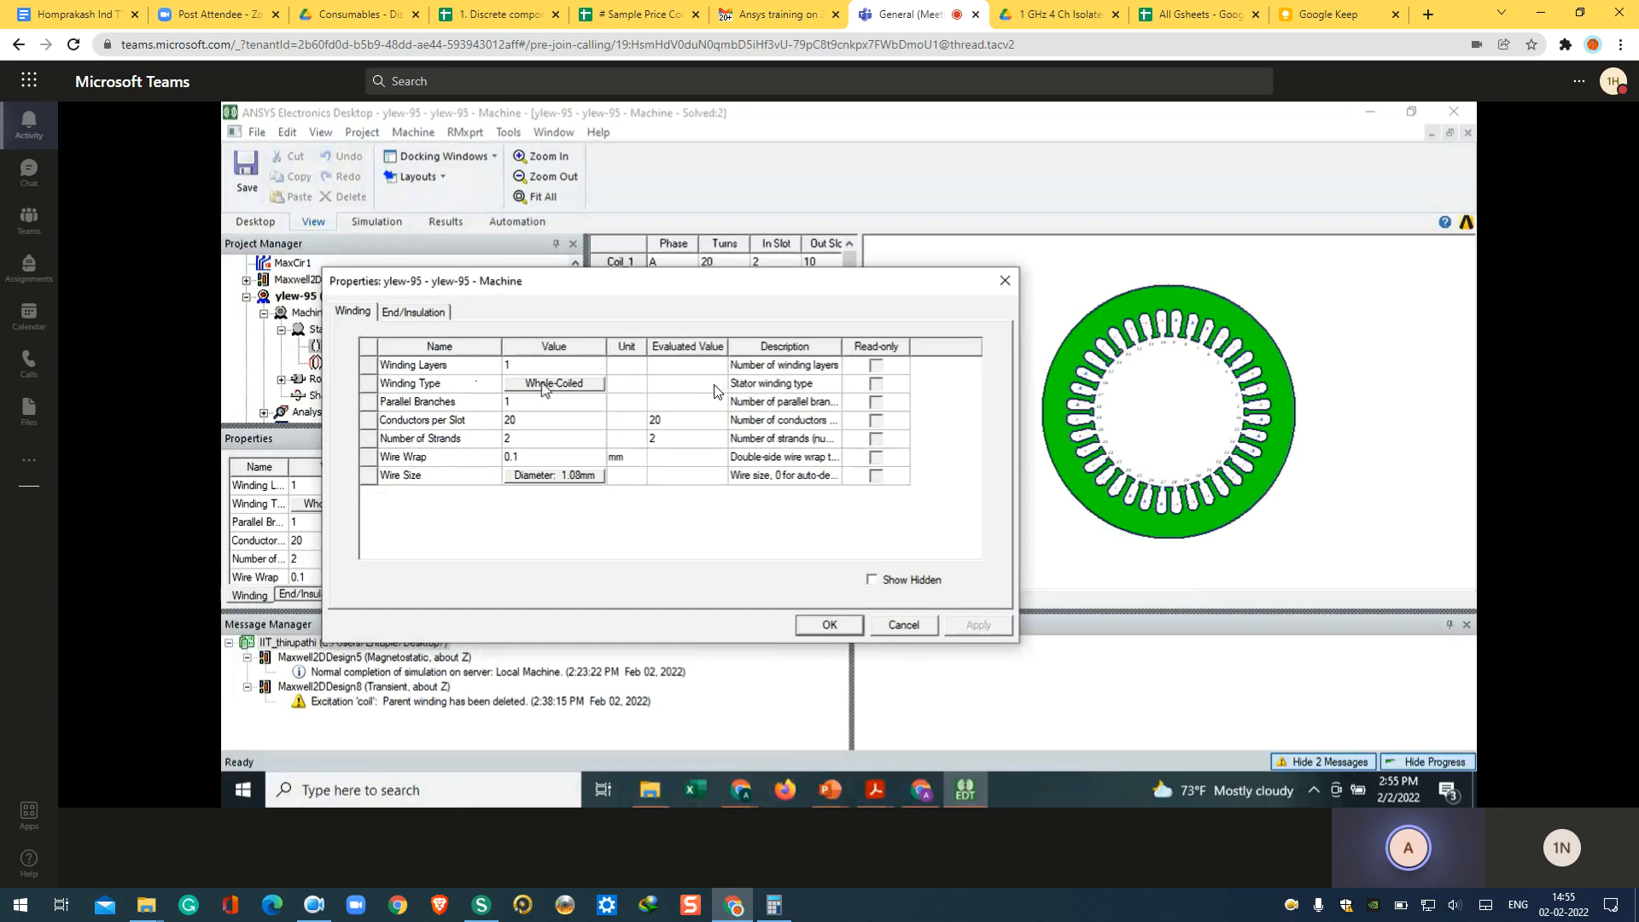
Step: Review the stator winding's end and insulation parameters with the name column widened, and close the properties
click(408, 314)
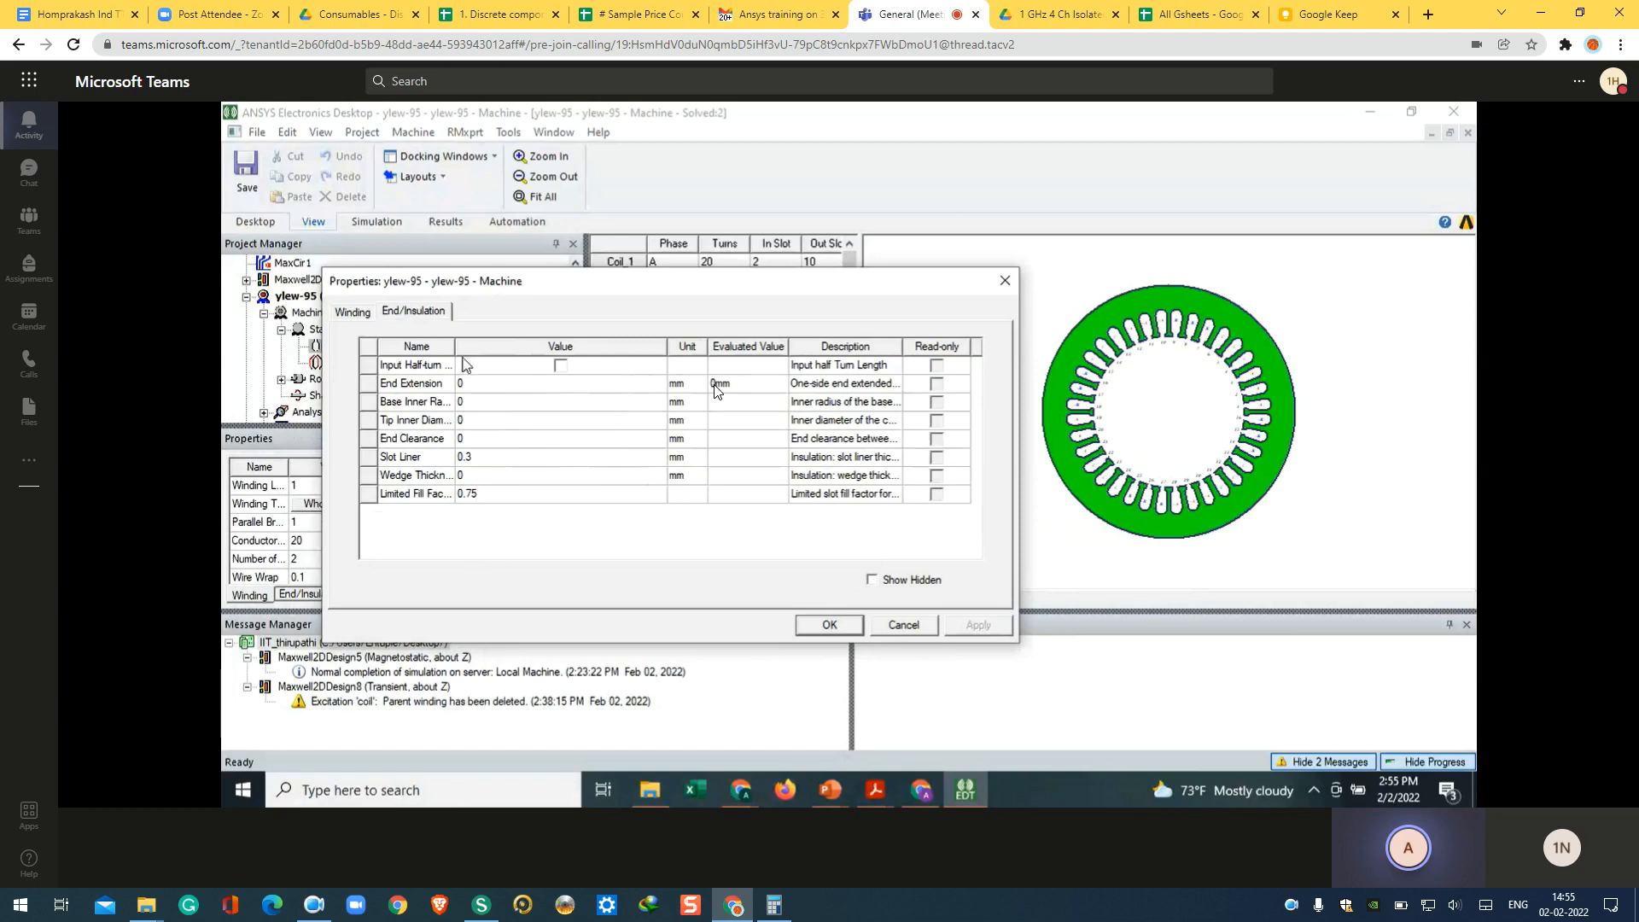
drag(455, 346, 493, 350)
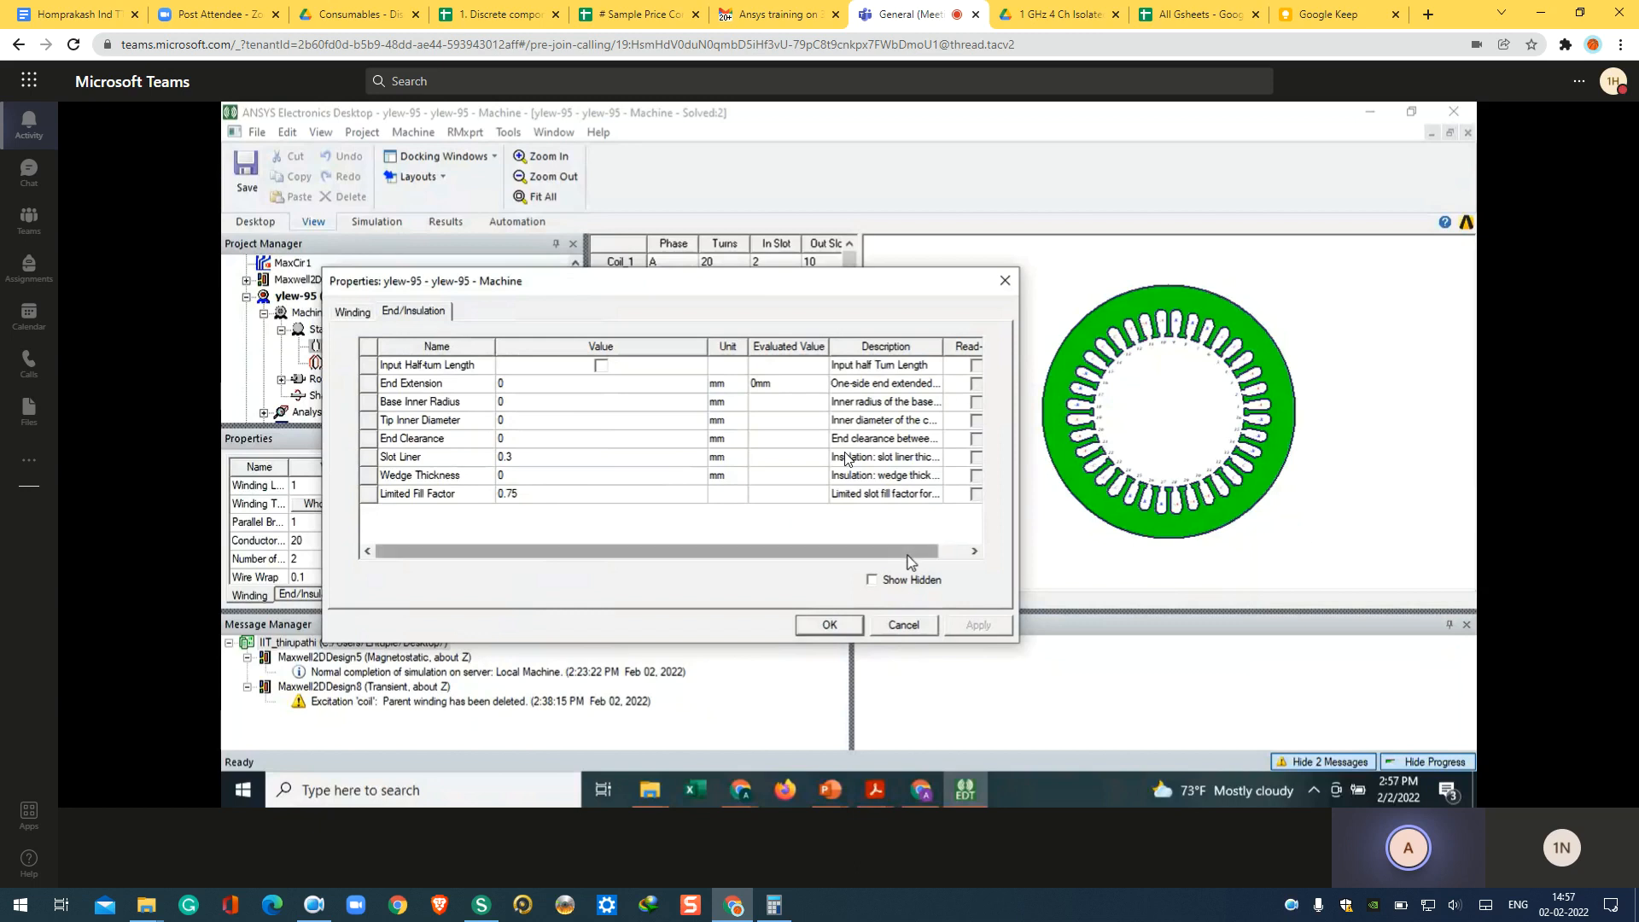
click(828, 625)
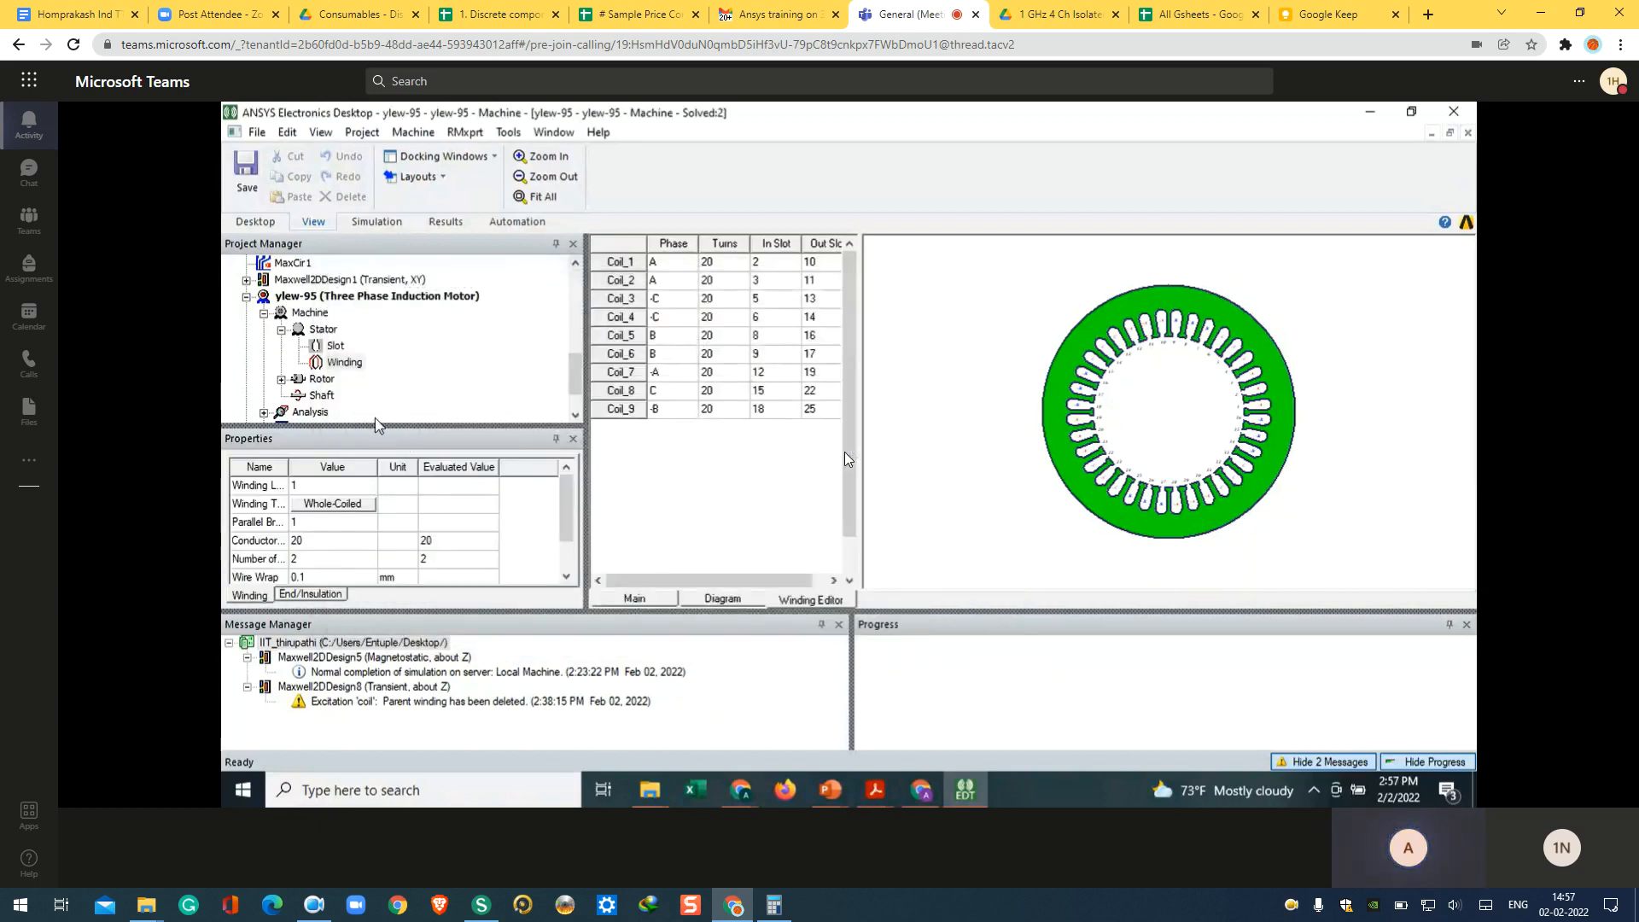
Step: Expand the rotor and review its slot count, diameters, length and steel type beside the rotor drawing, and close the properties
click(282, 379)
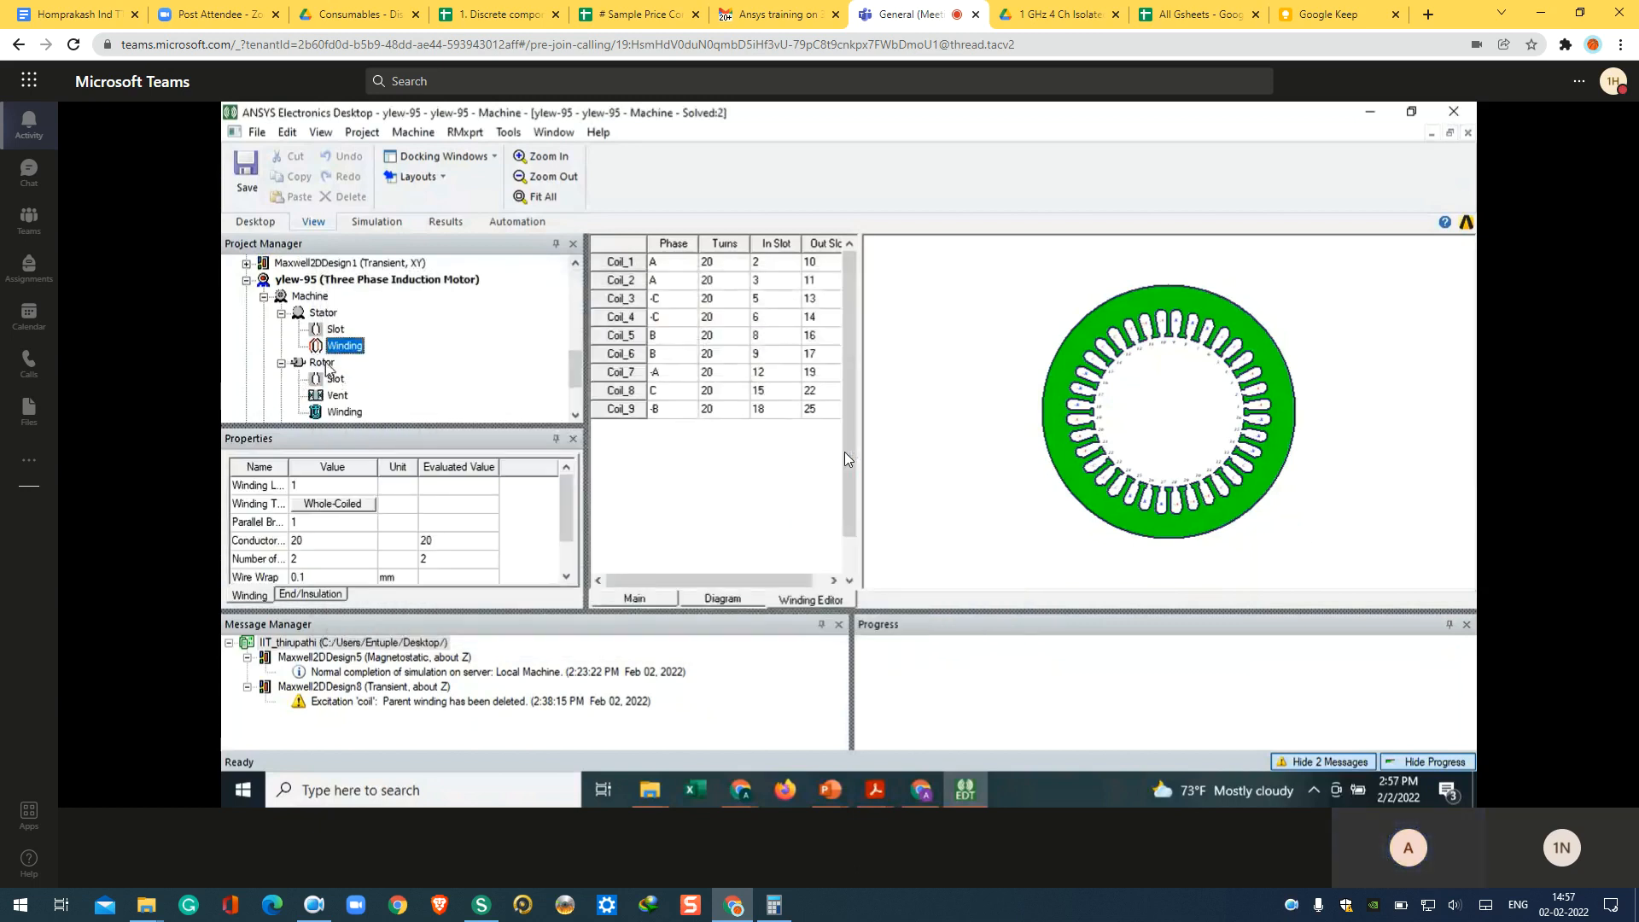
click(309, 366)
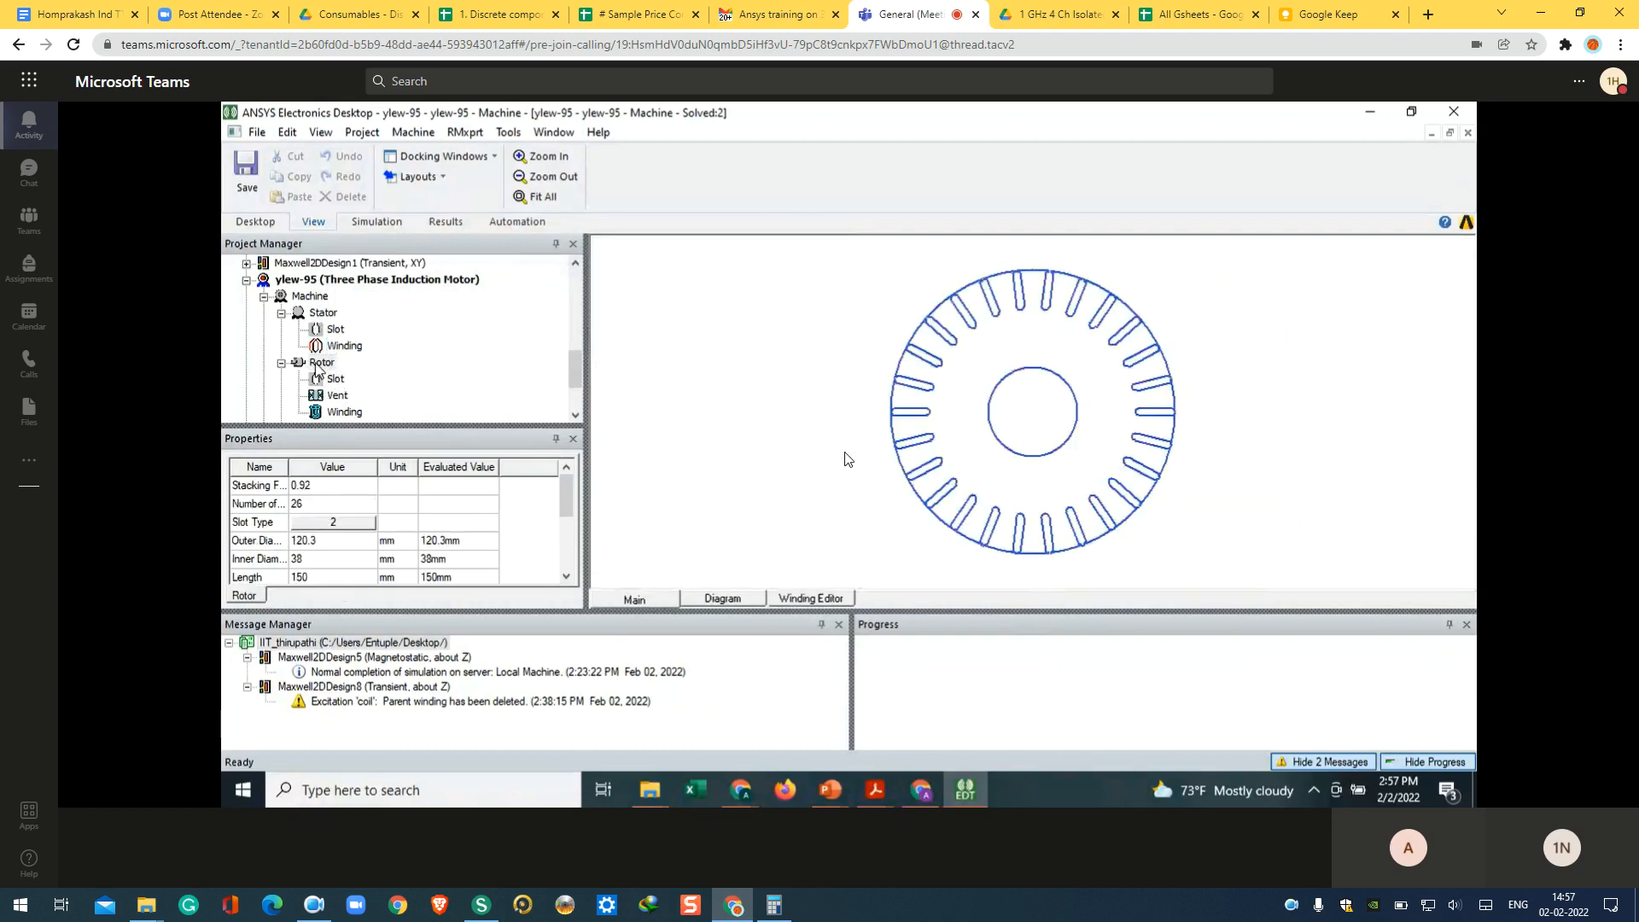
double_click(315, 365)
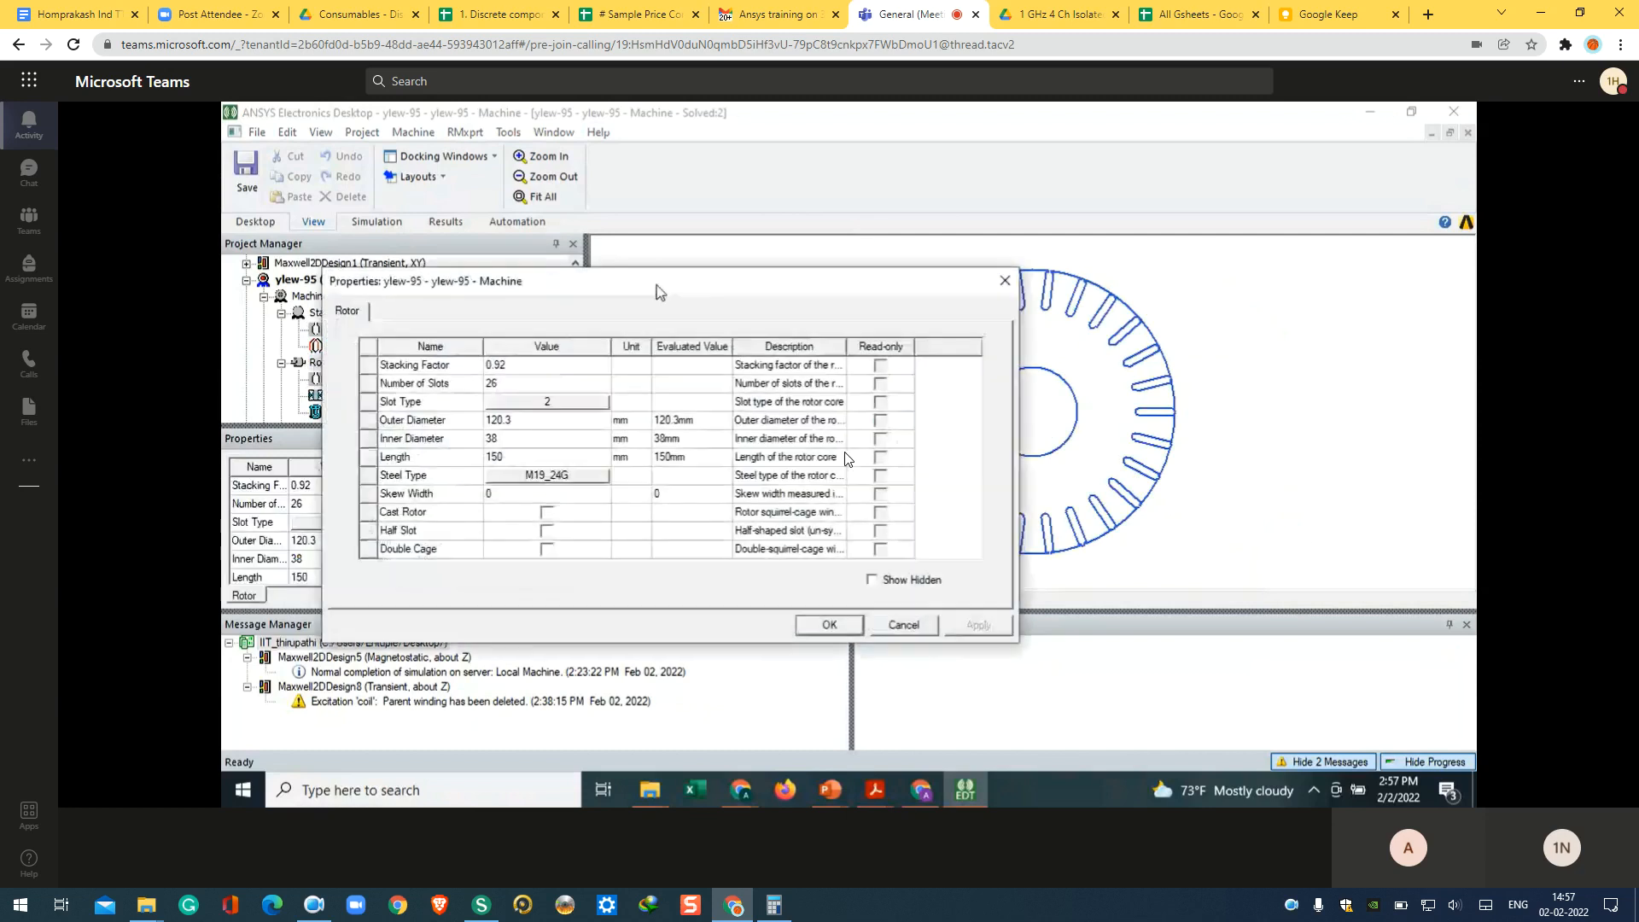
drag(660, 292, 552, 315)
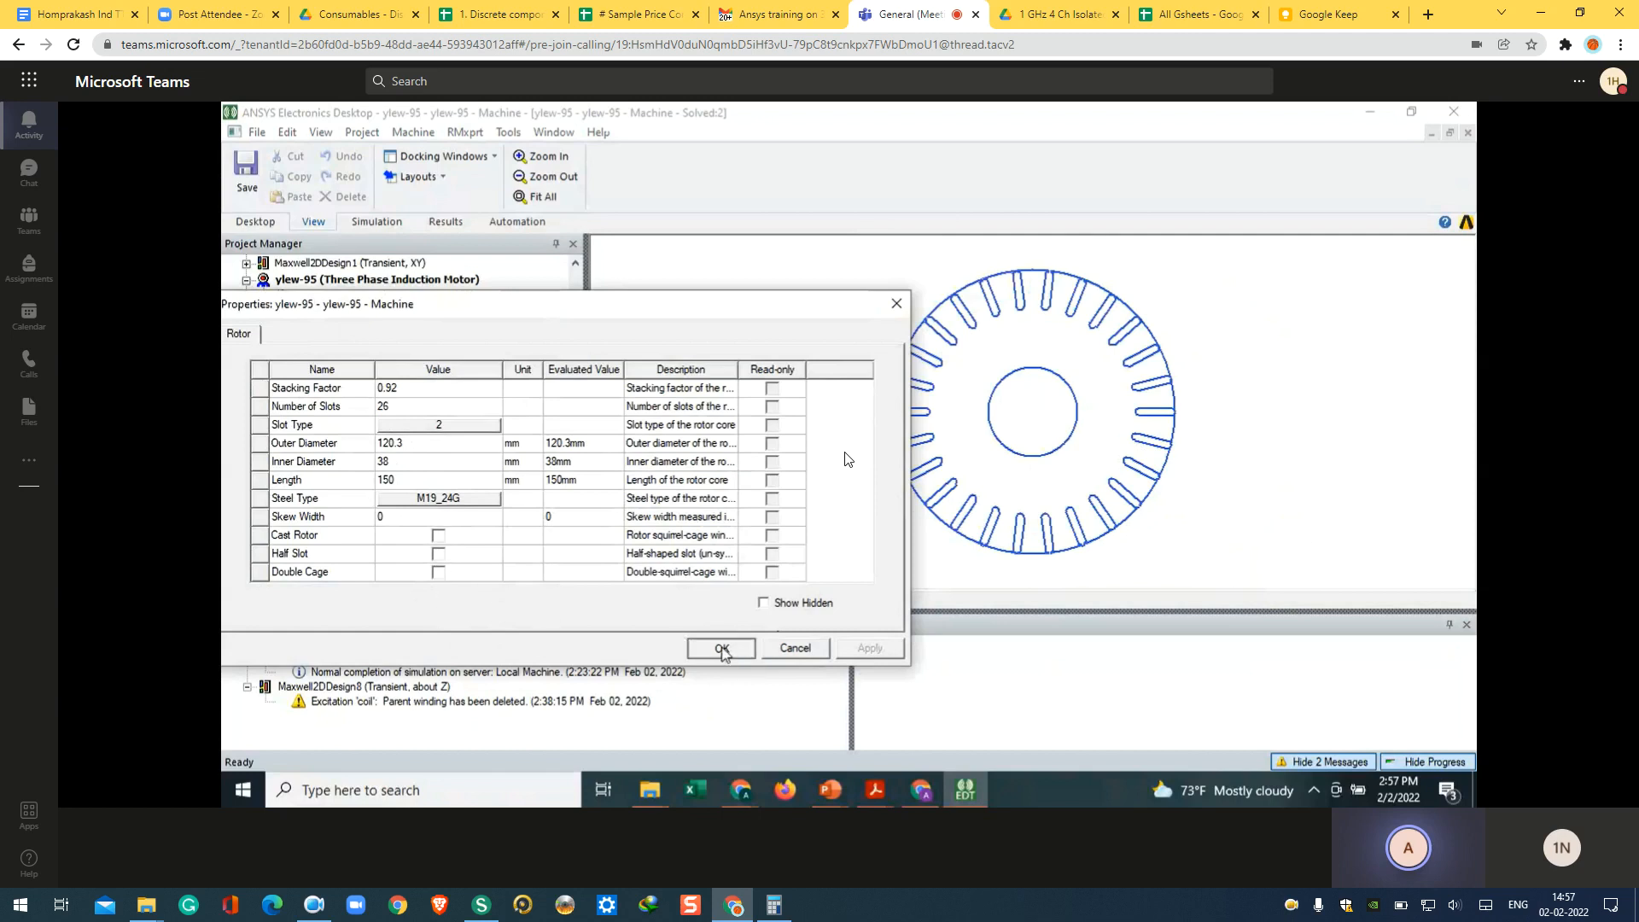
click(721, 648)
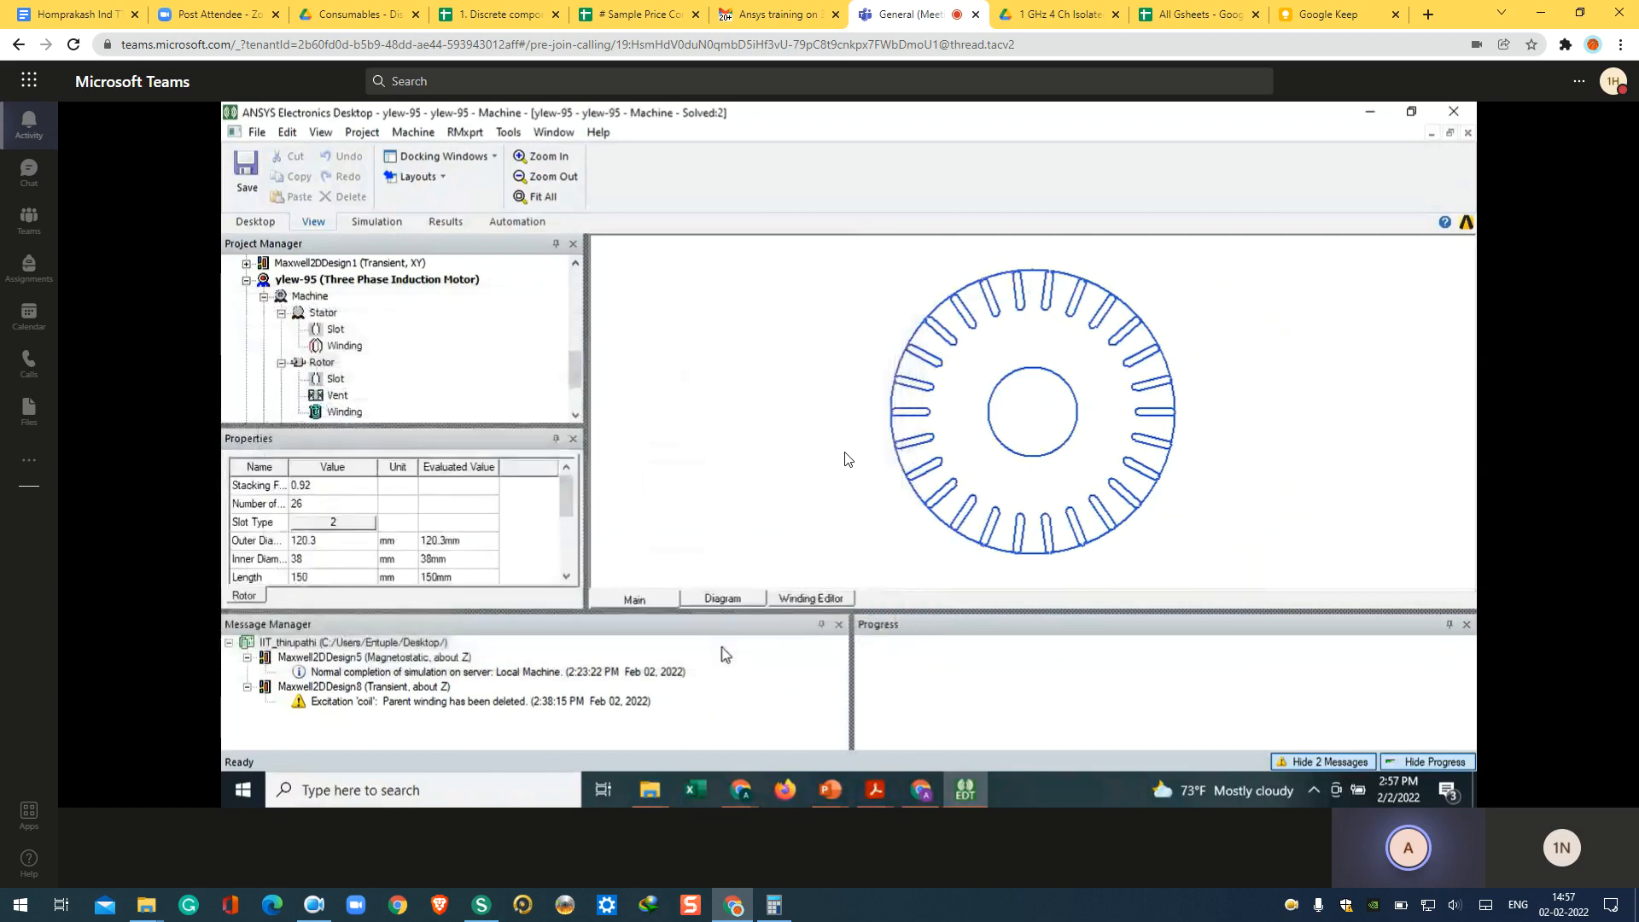
Step: Review the rotor slot dimensions with the slot diagram, and check the Magnetic Shaft property of the shaft
click(335, 330)
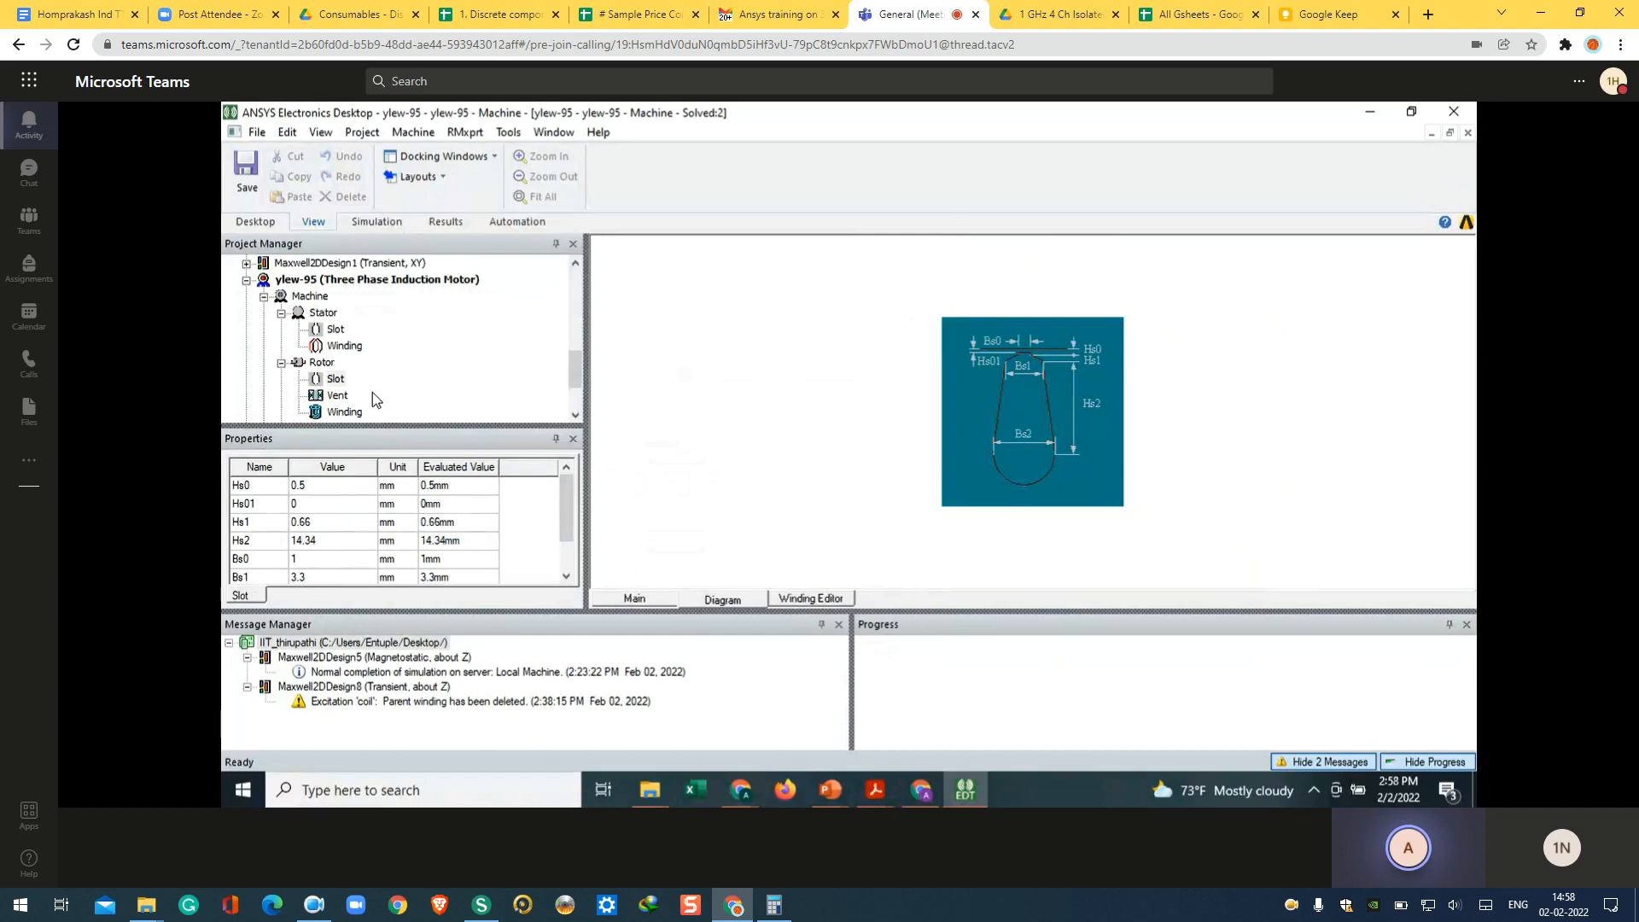
scroll(574, 394, down, 1)
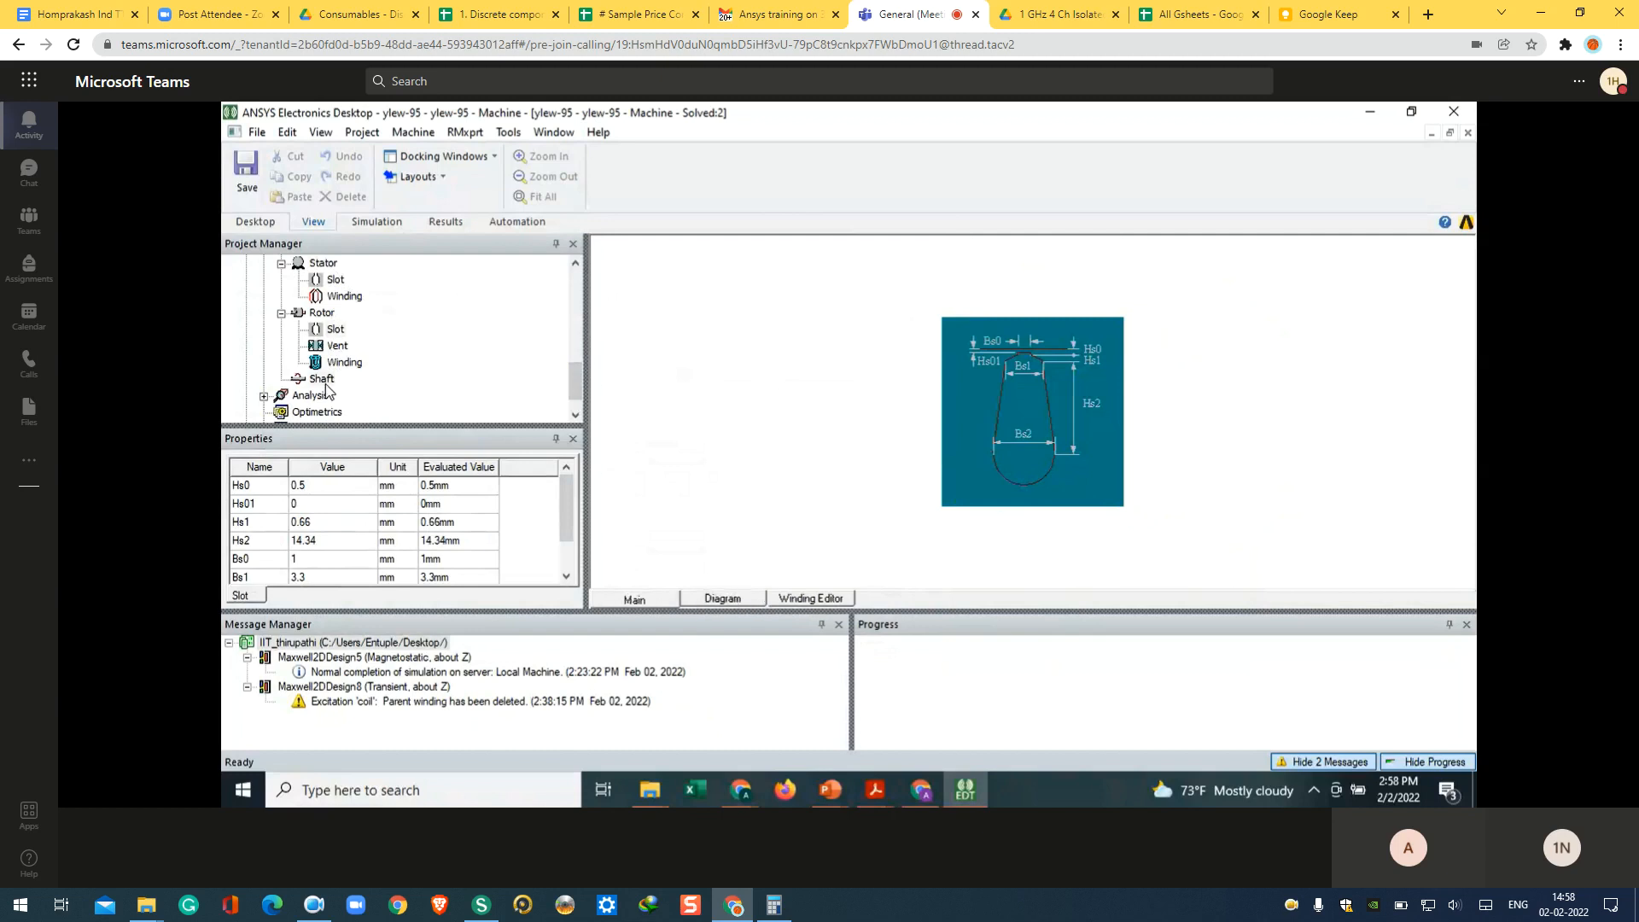
double_click(322, 379)
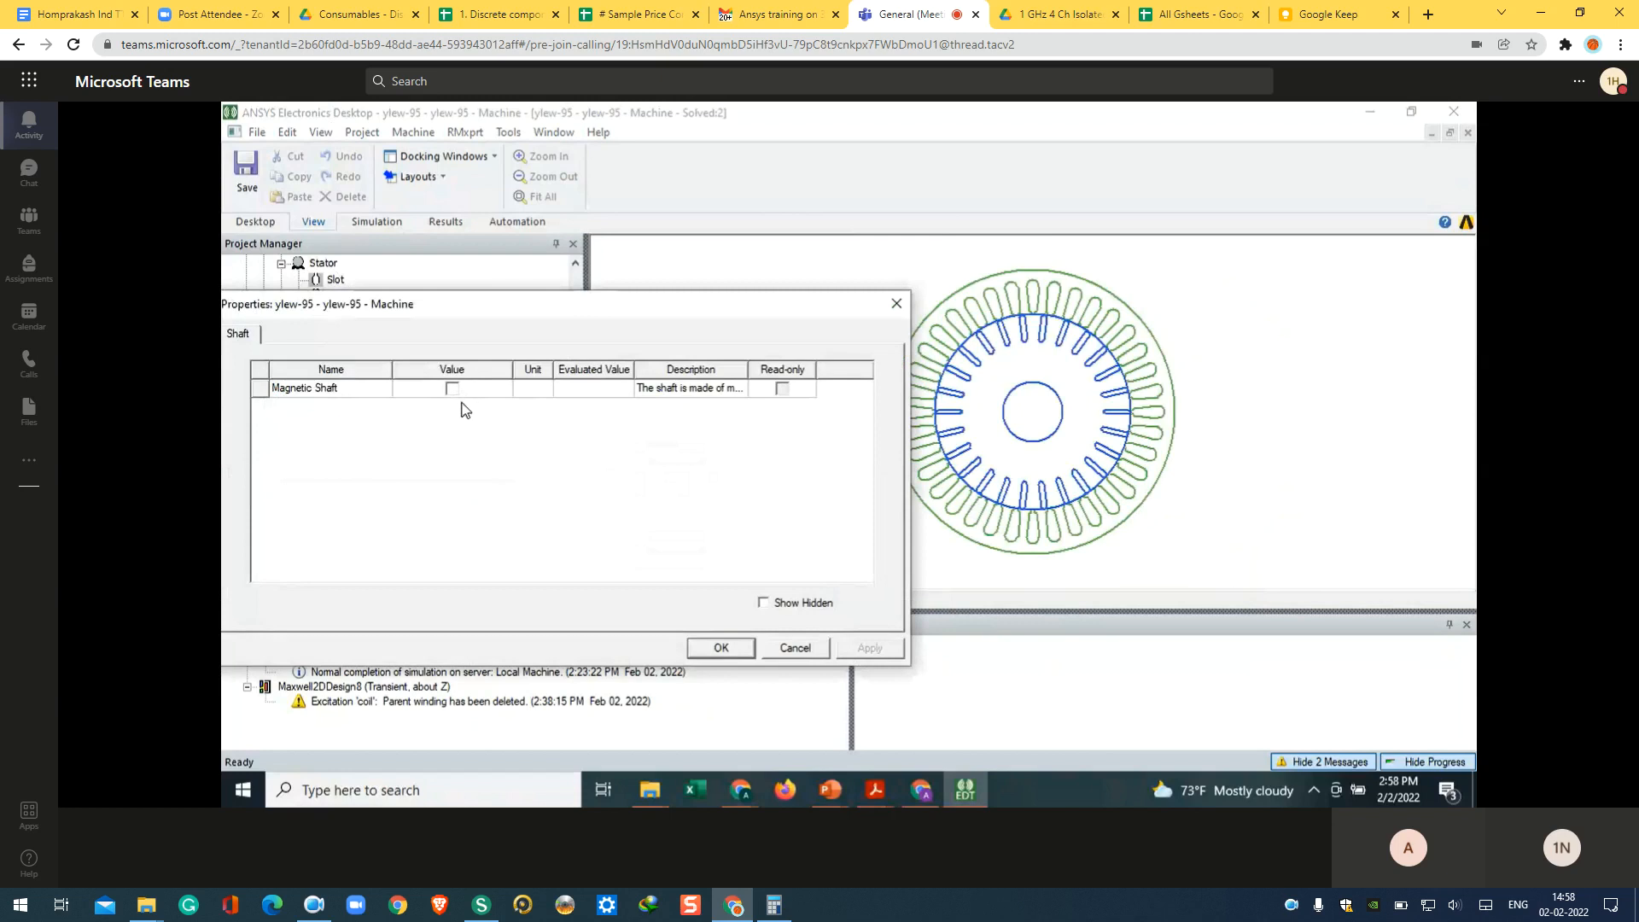
click(721, 649)
Step: Expand the analysis and review the rated power, voltage, speed and temperature of Setup1 with the name column widened
click(264, 396)
click(322, 378)
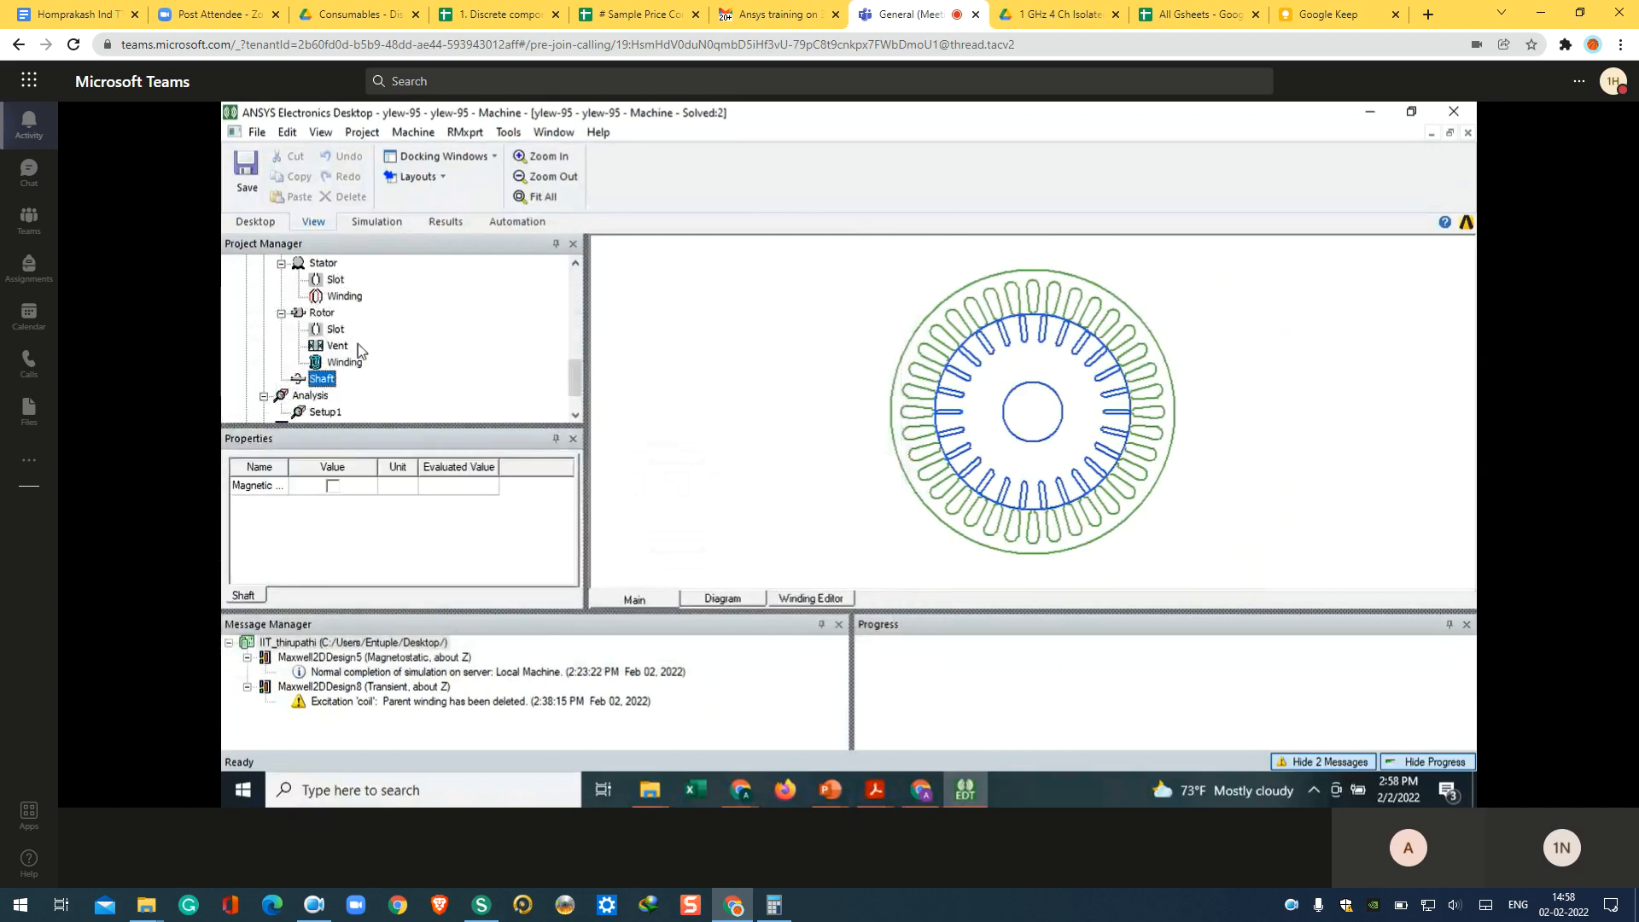
drag(577, 380, 577, 397)
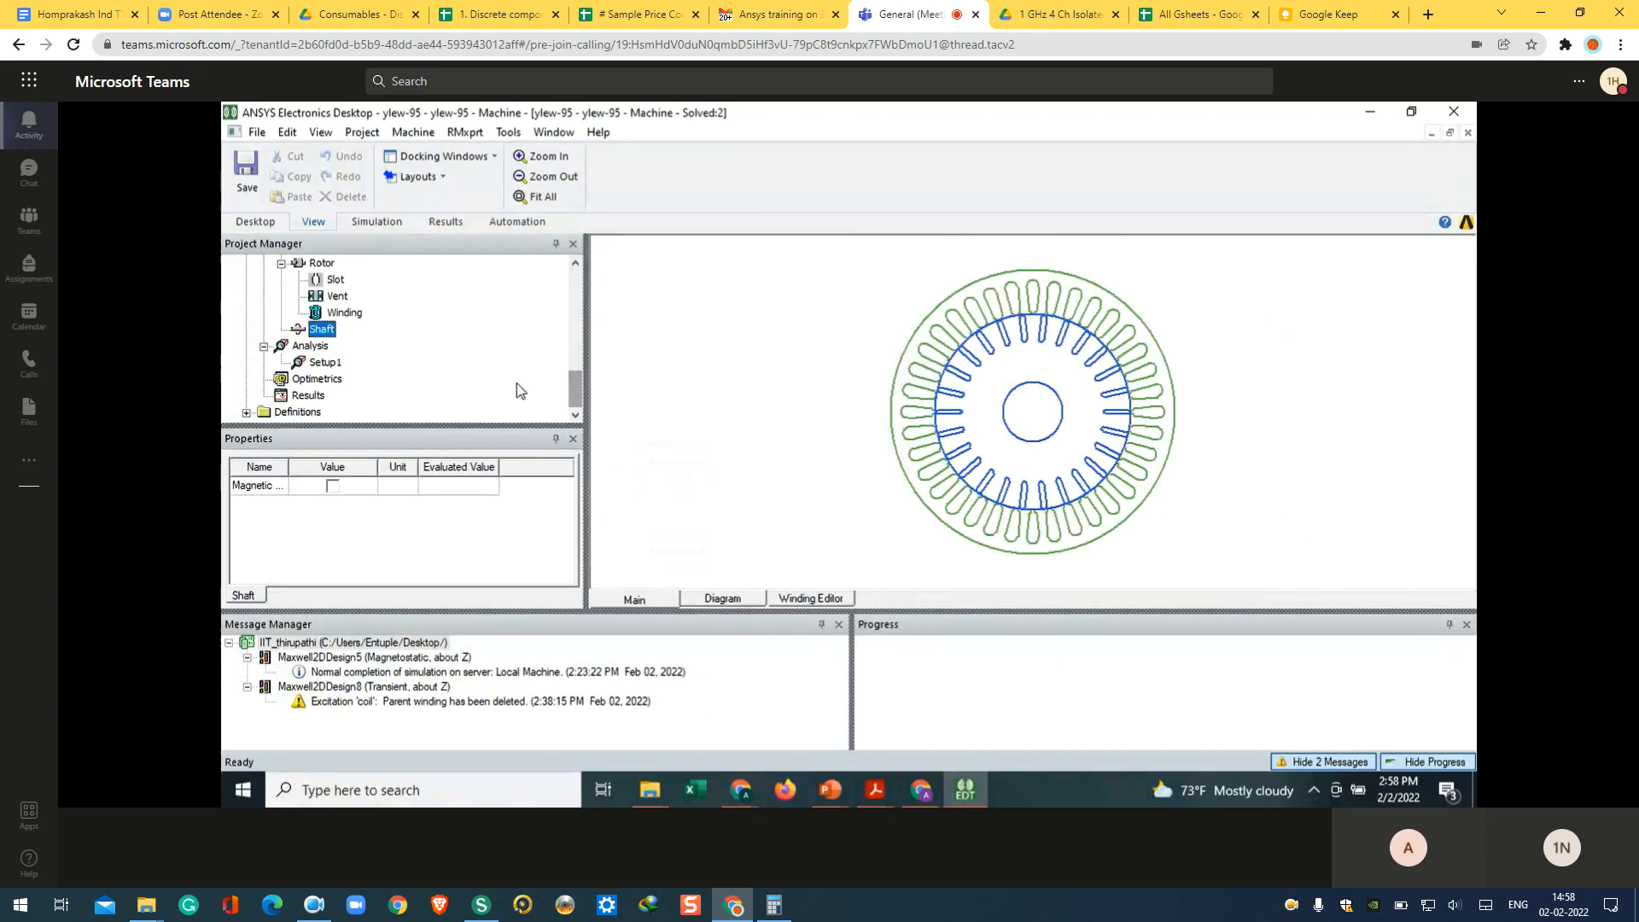
click(325, 365)
double_click(328, 363)
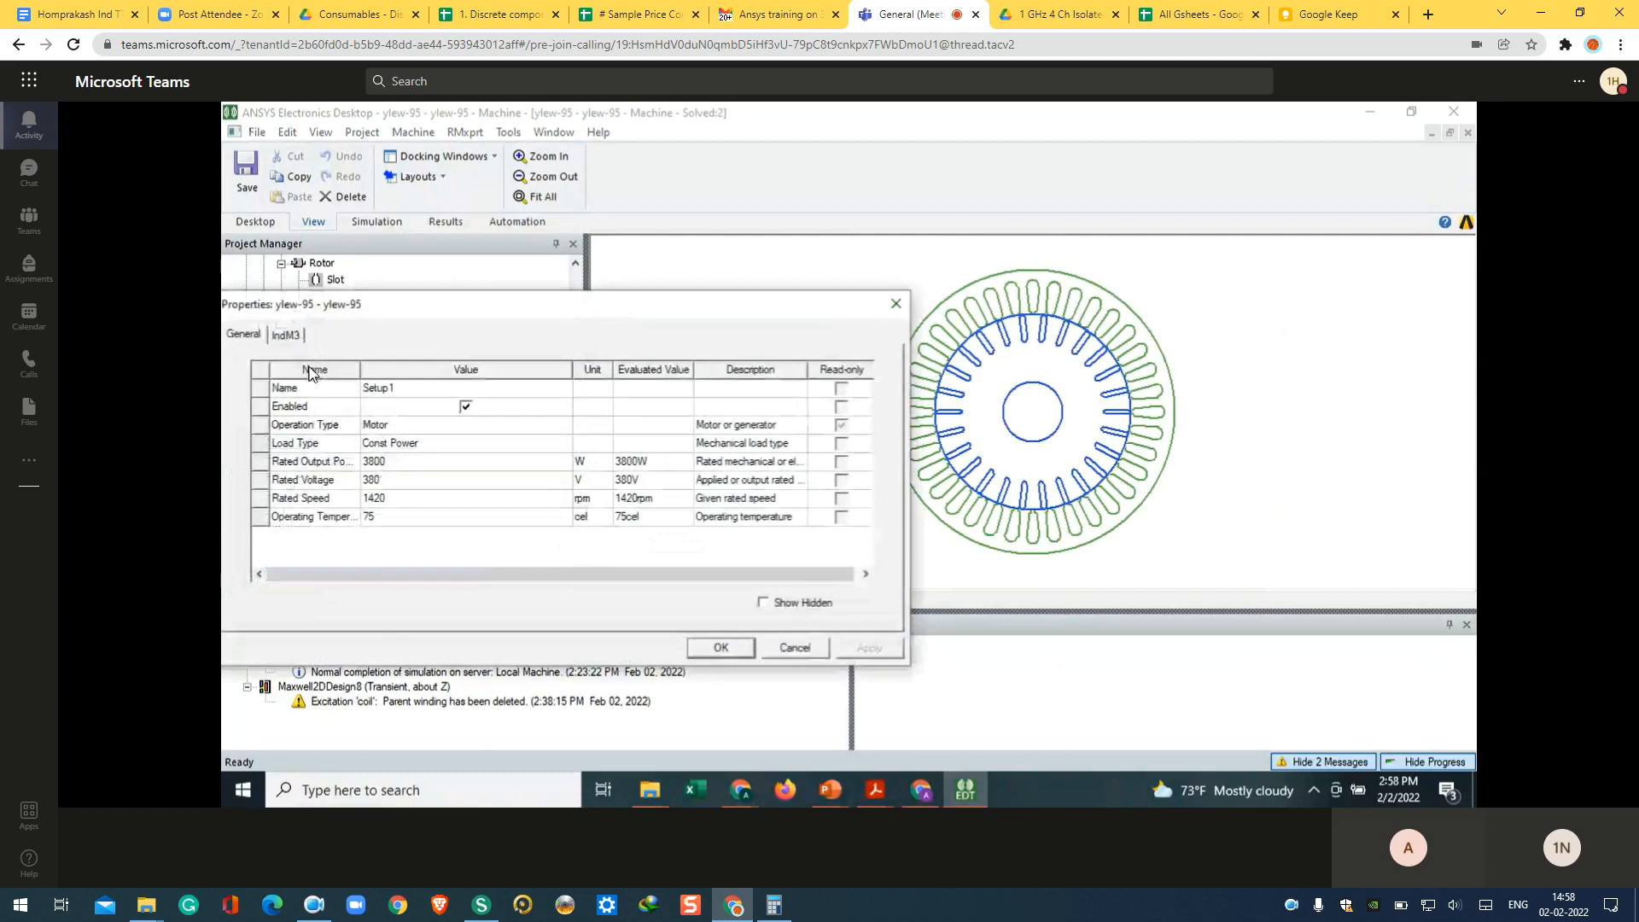
drag(359, 370, 409, 371)
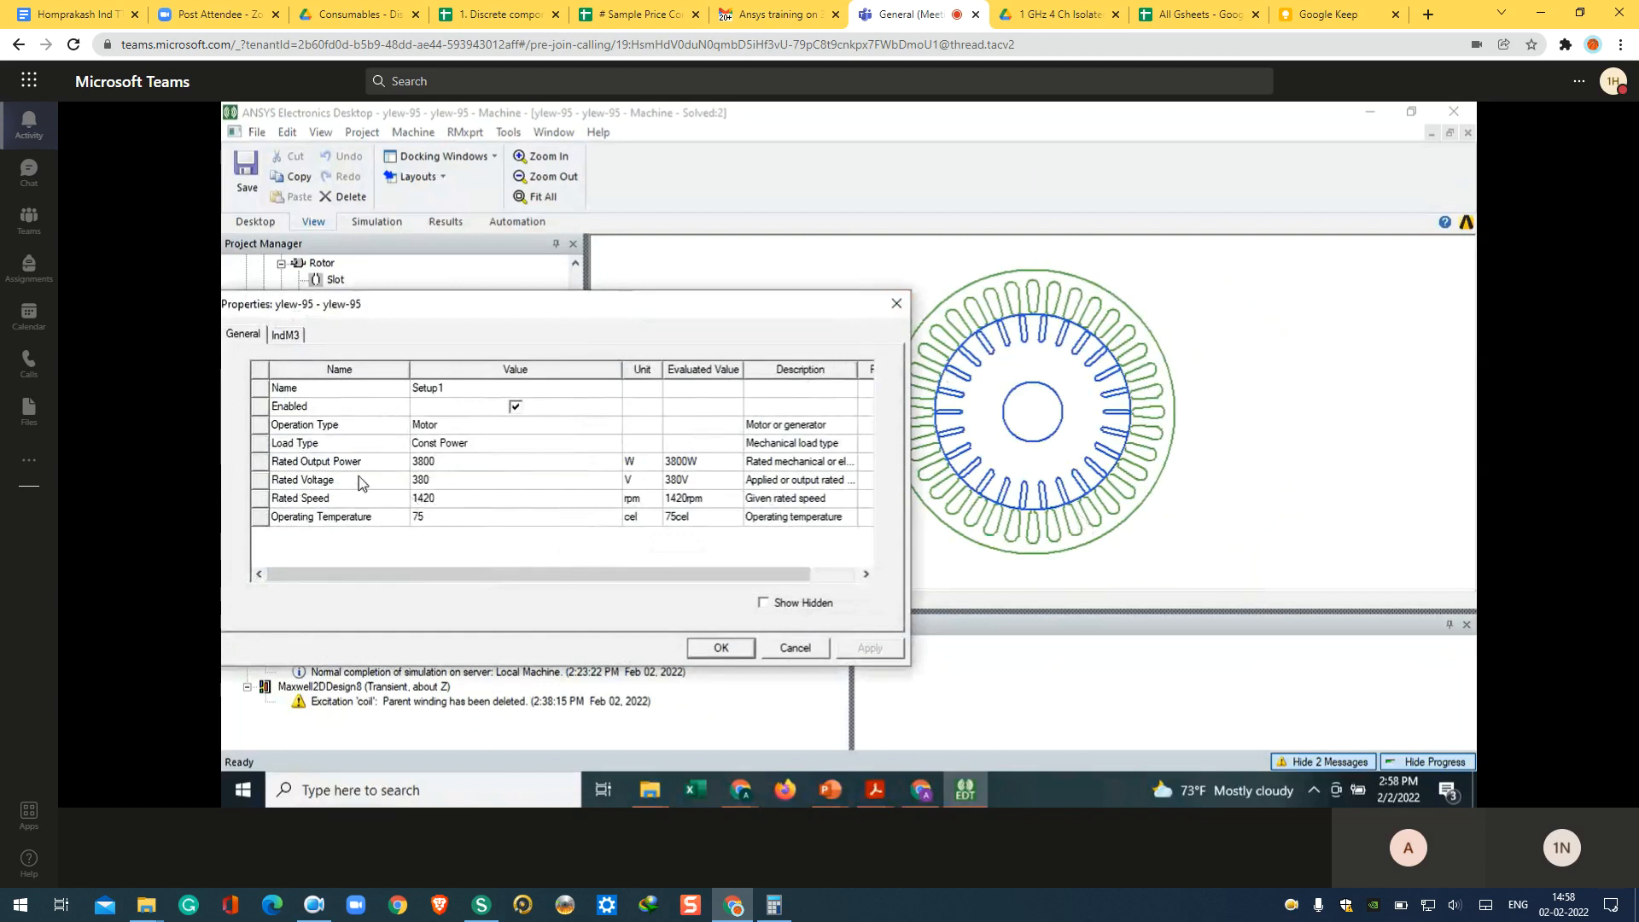
Step: Check the winding connection options and source frequency of Setup1, moving the properties window clear of the project tree, and close it
click(285, 336)
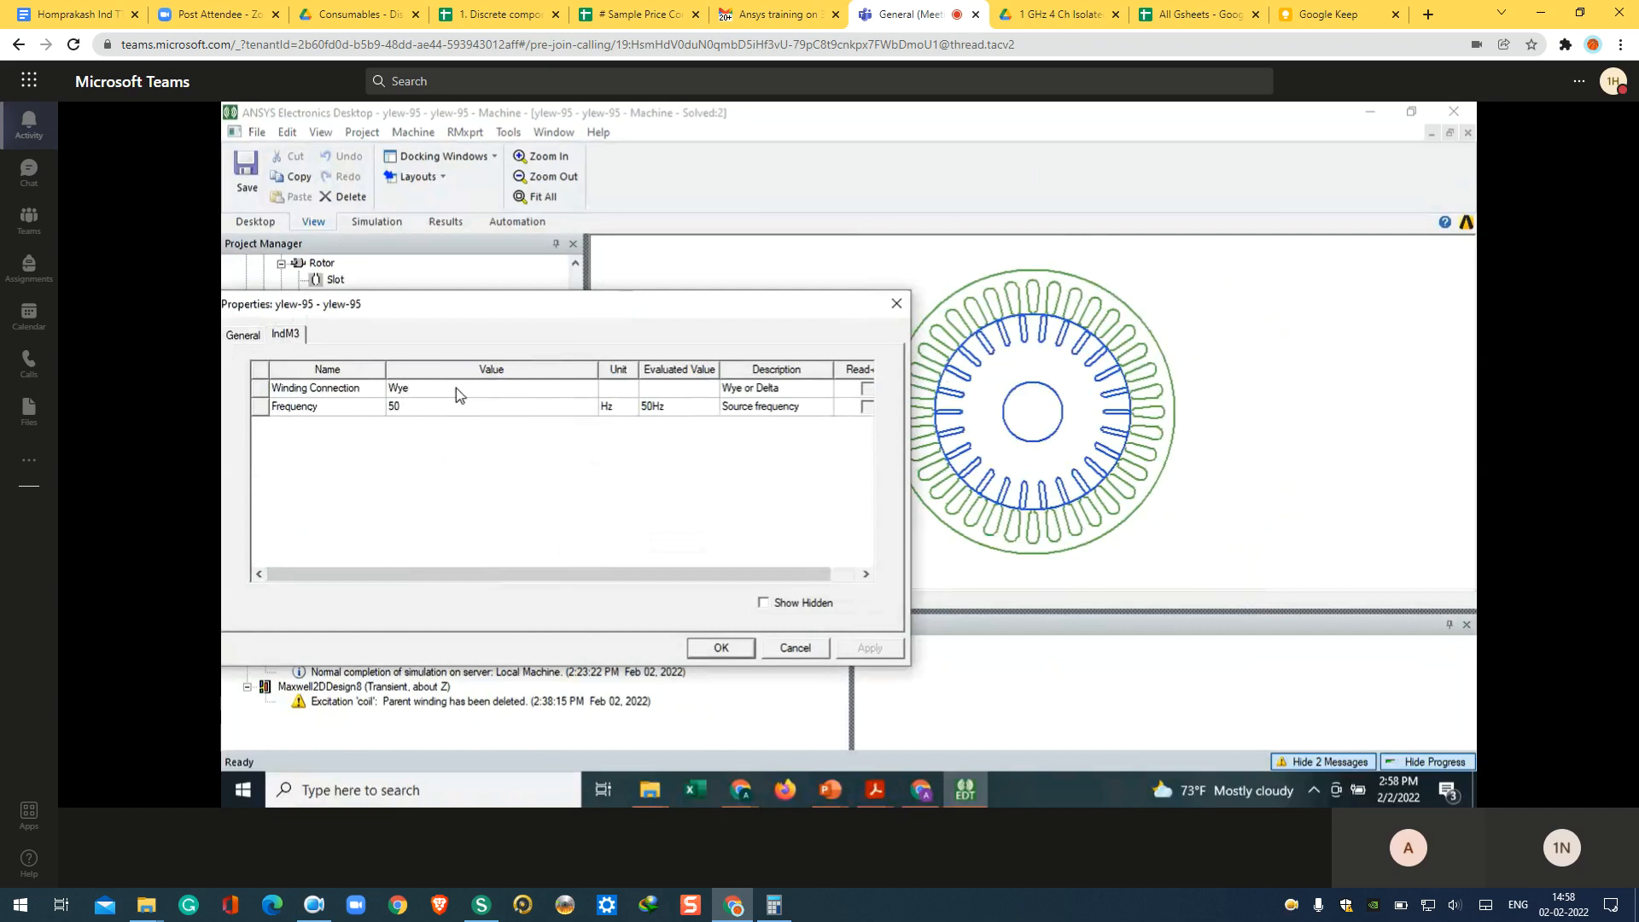
click(418, 391)
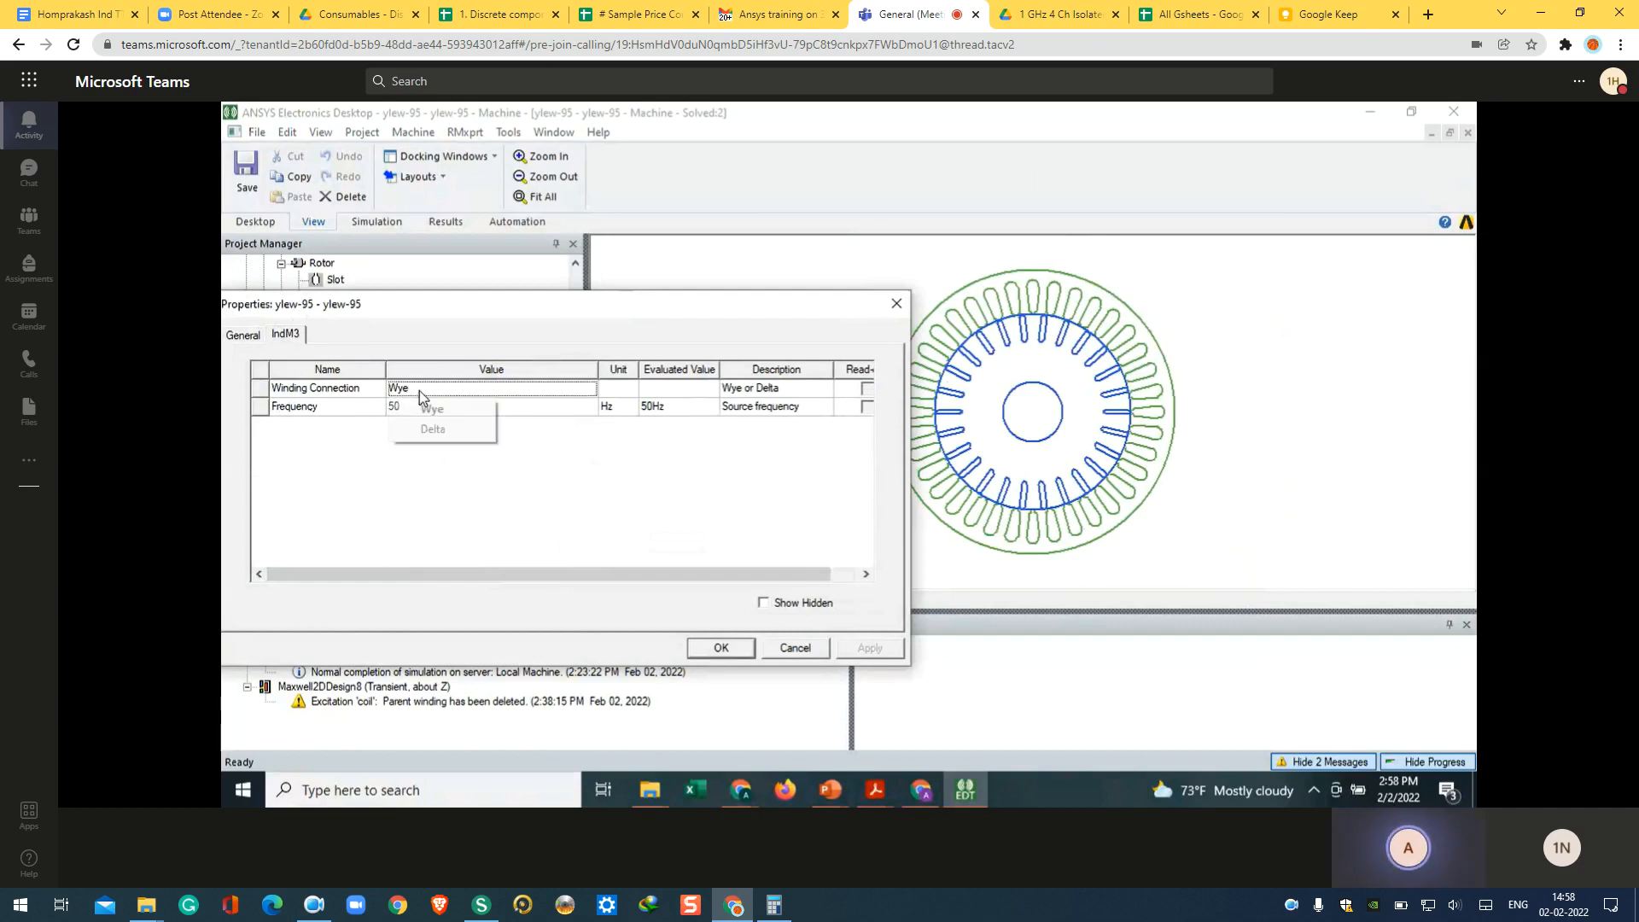
click(509, 503)
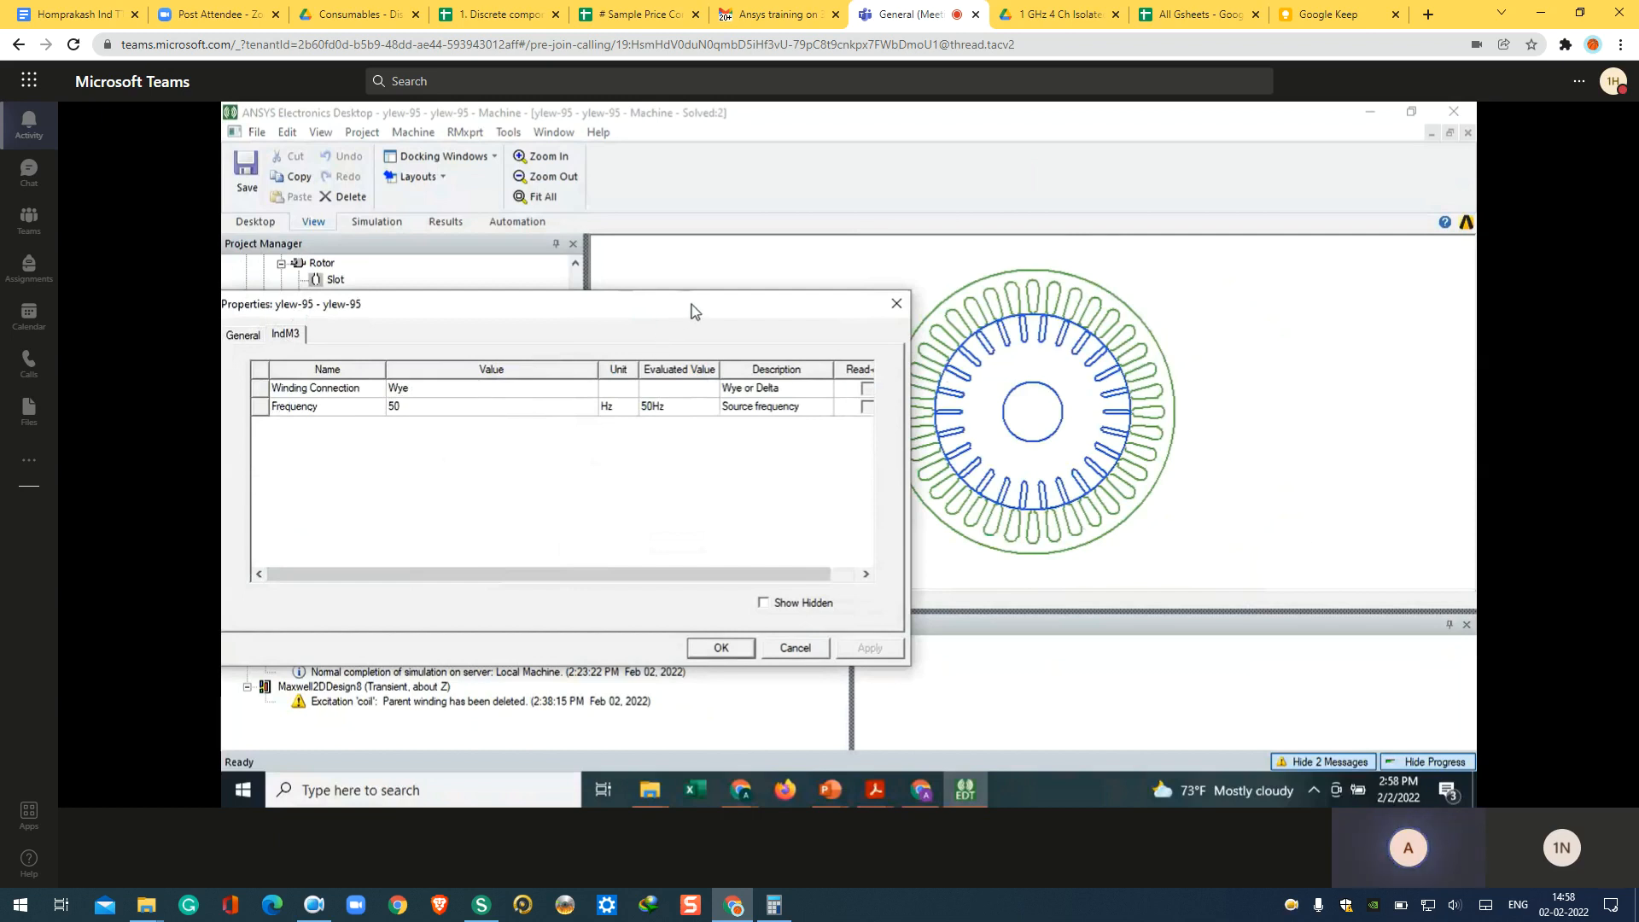
drag(697, 302, 722, 293)
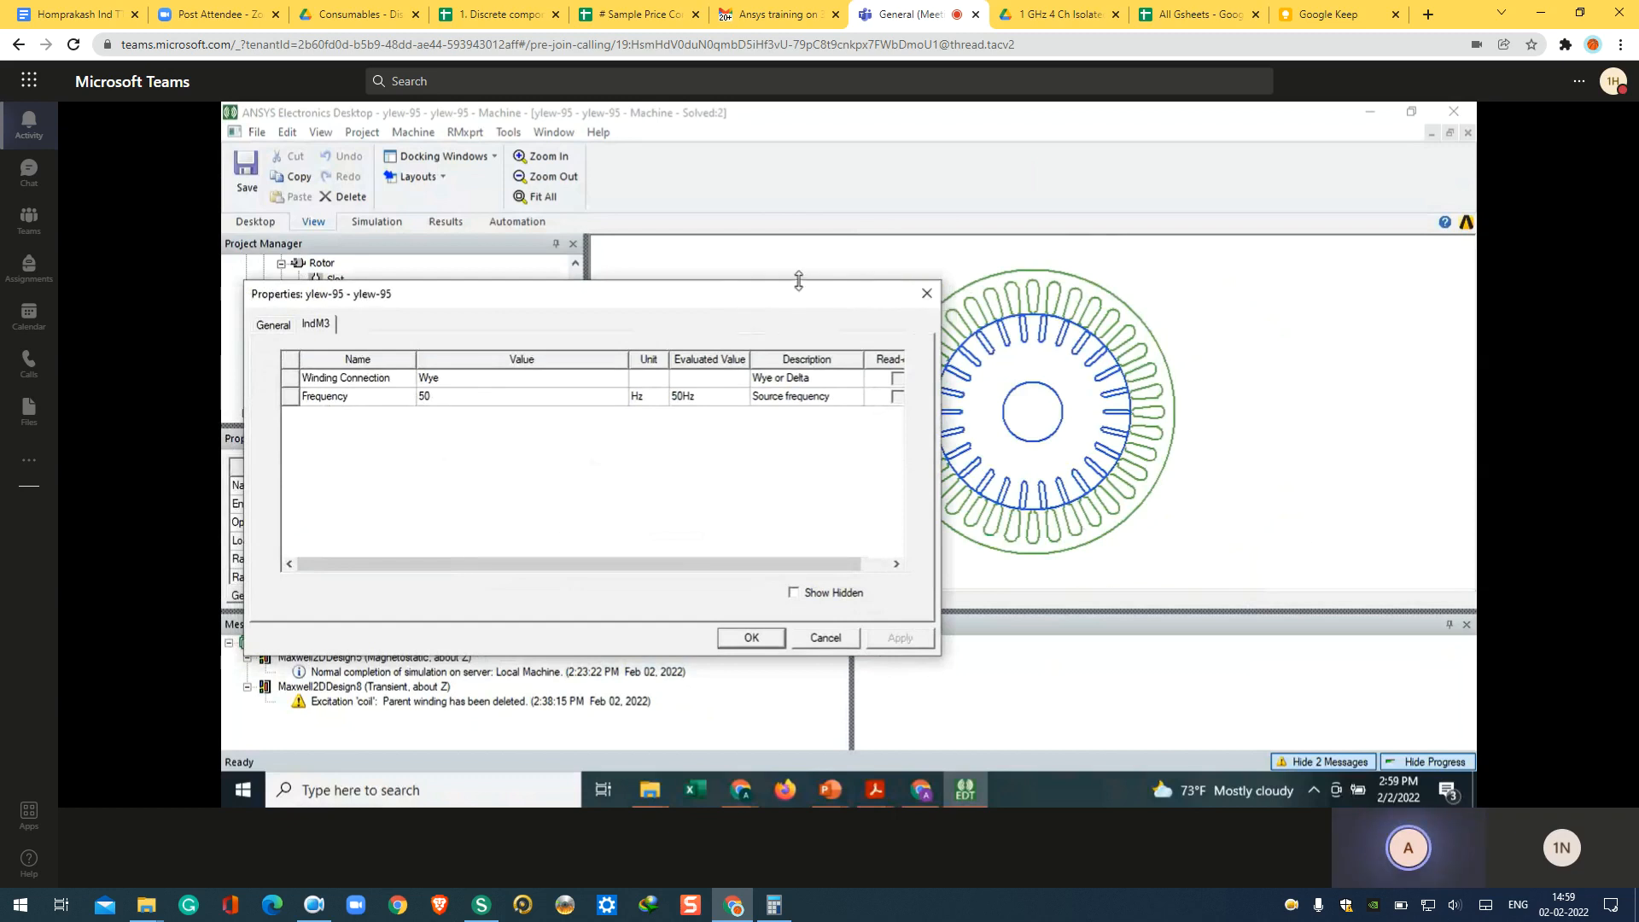
drag(800, 289, 1118, 290)
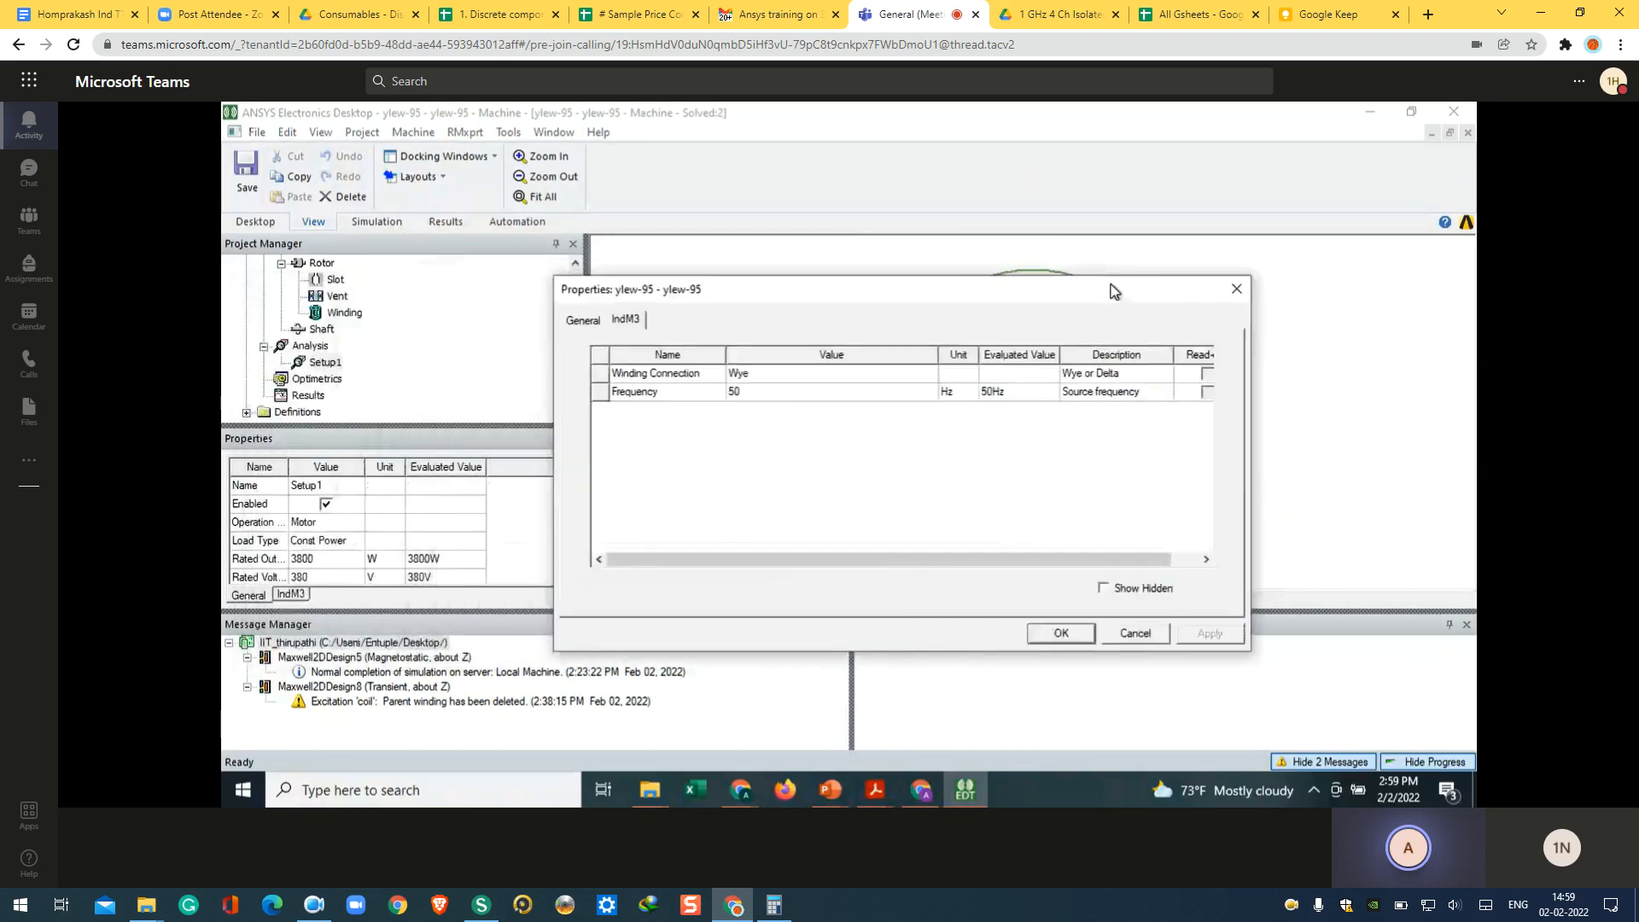
click(1235, 290)
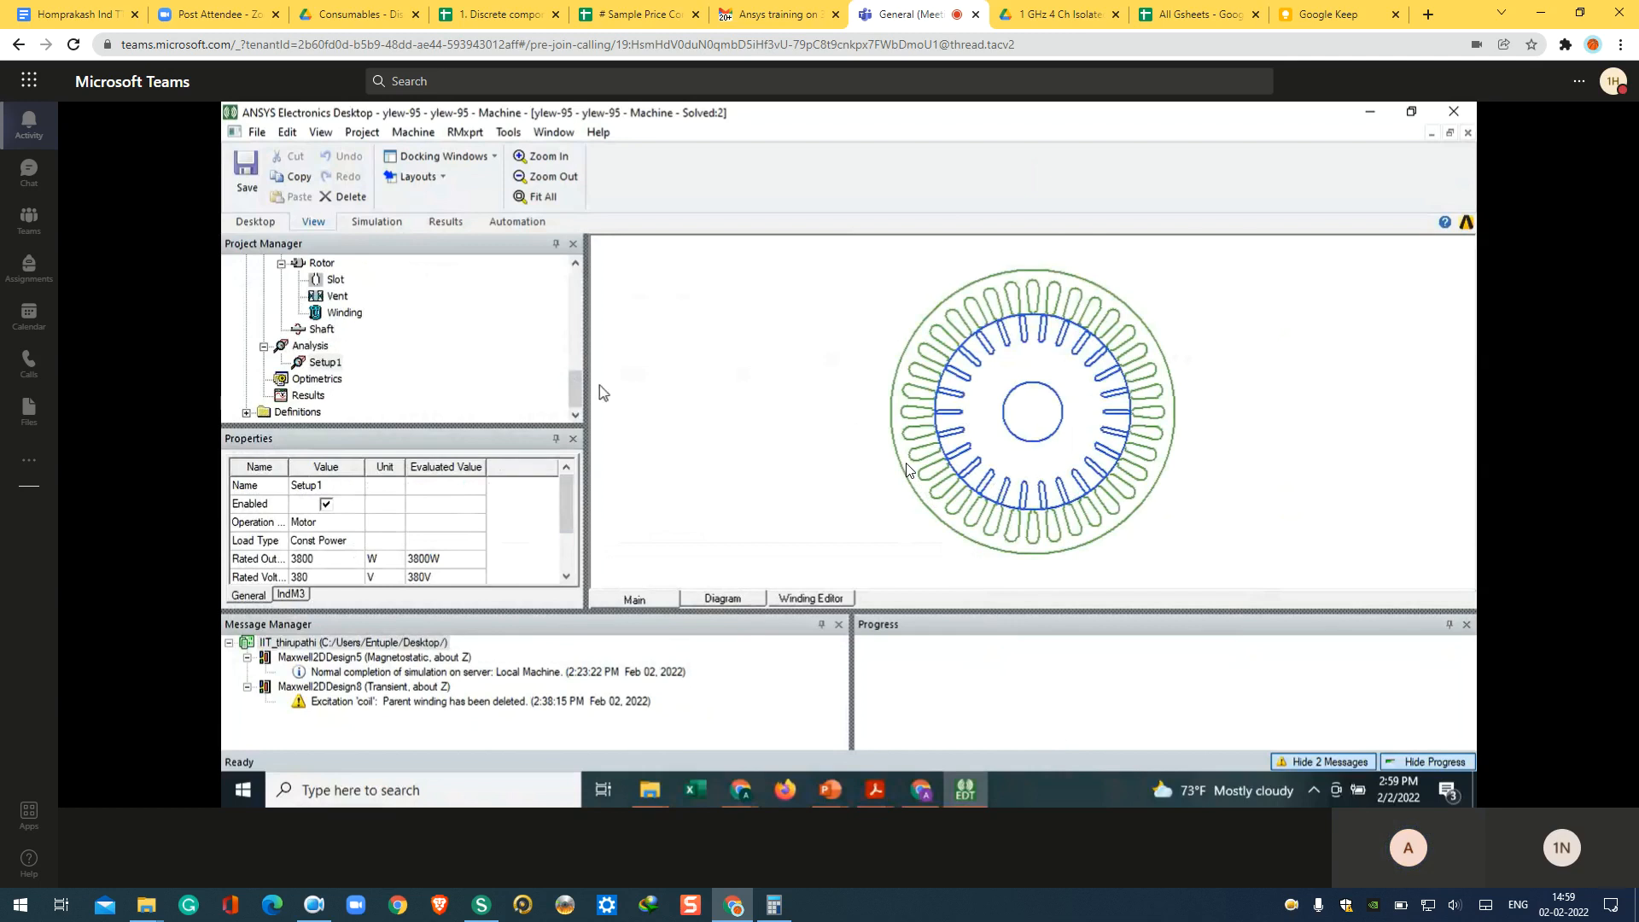
scroll(577, 377, up, 2)
scroll(576, 370, up, 1)
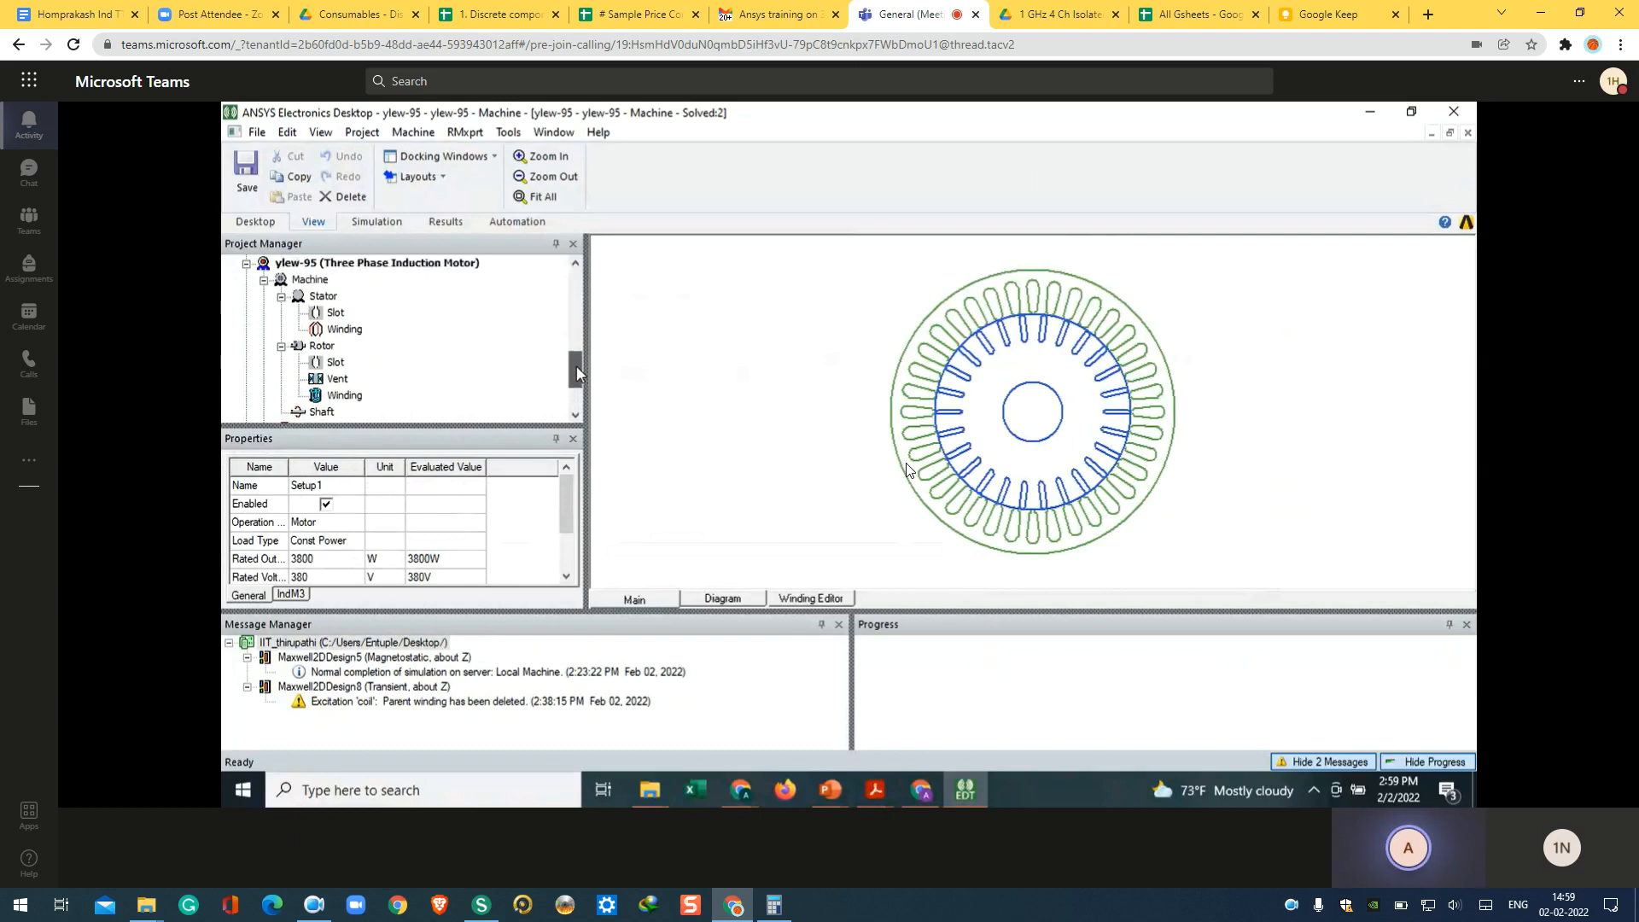
scroll(576, 367, up, 2)
scroll(476, 350, down, 4)
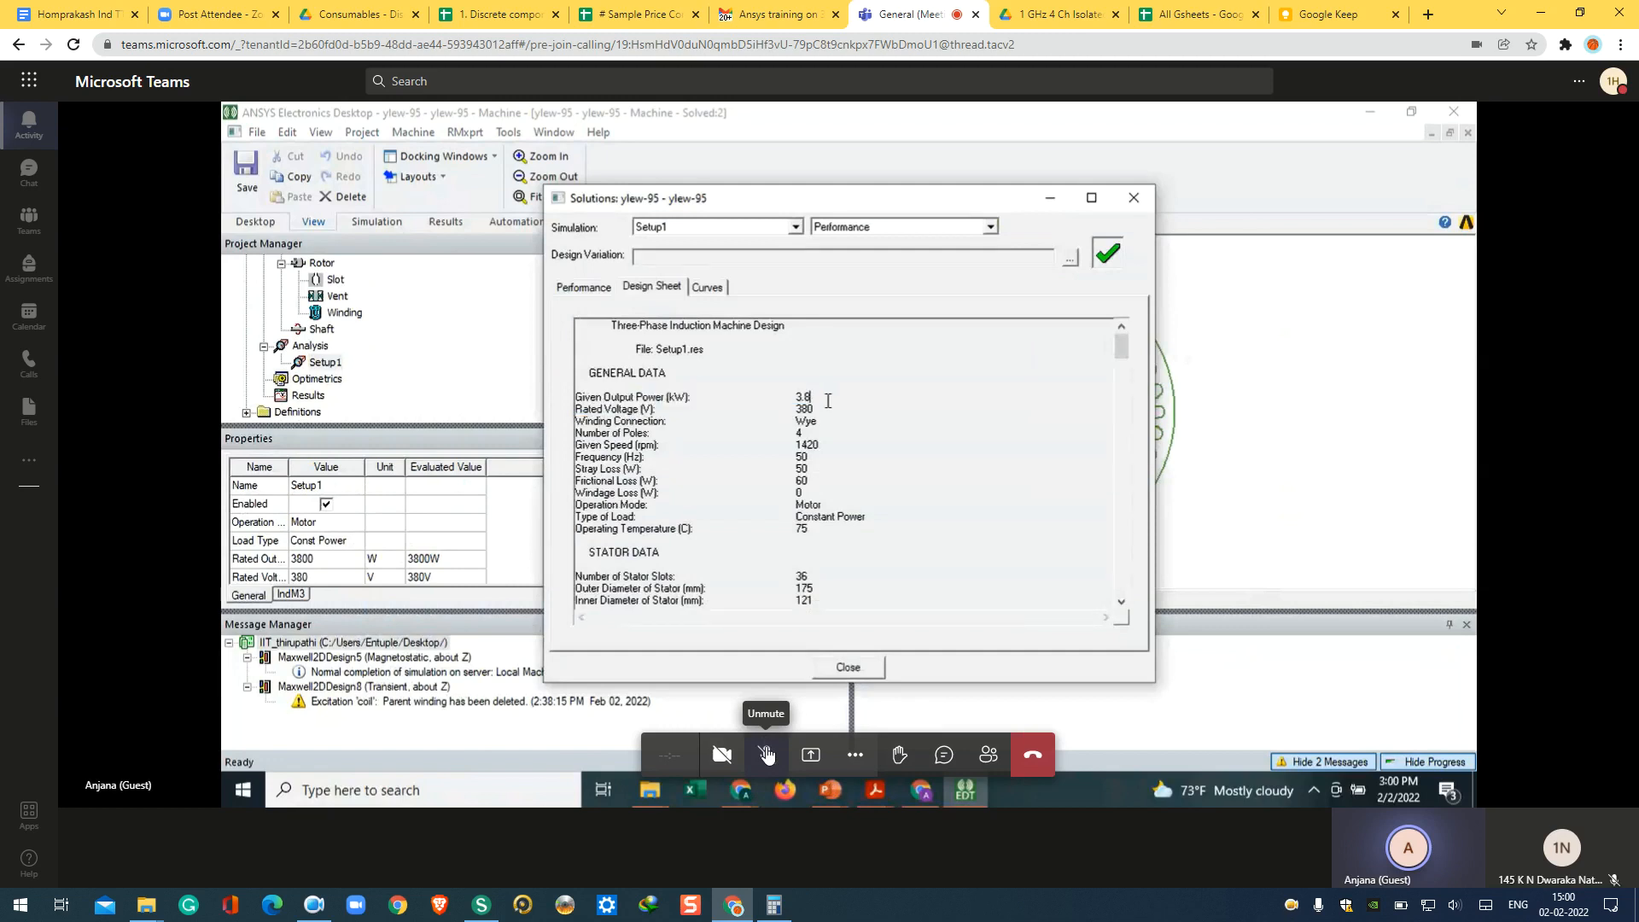
click(766, 753)
click(766, 754)
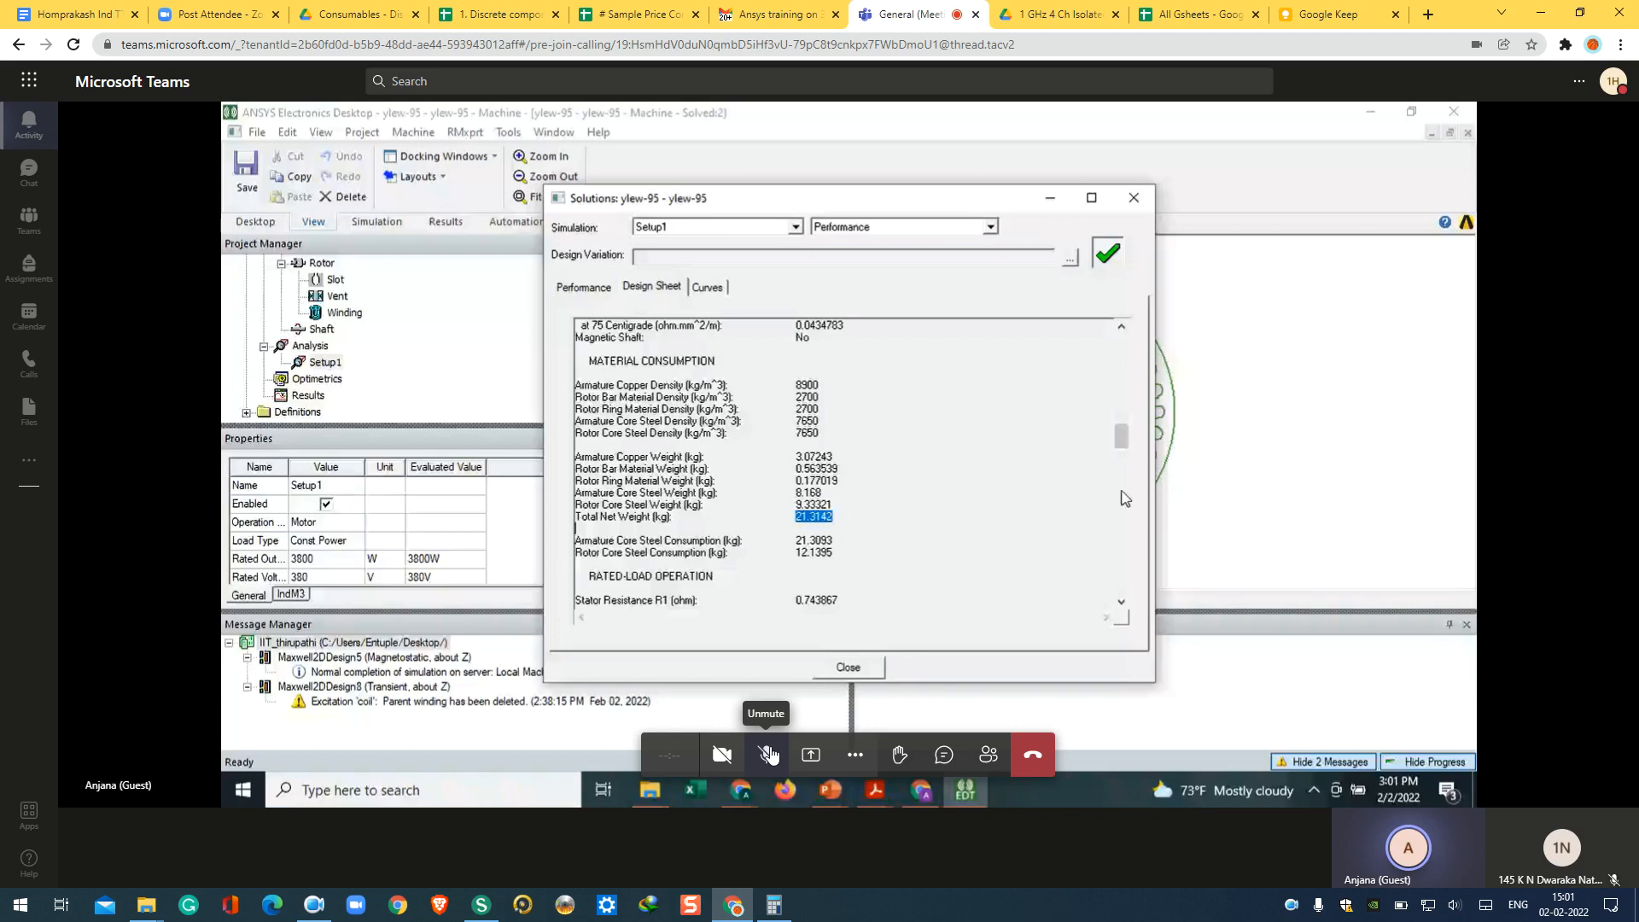
Step: Examine the rated-load losses, output power, efficiency and power factor in the design sheet, and view the Output Mechanical Power vs Speed curve
scroll(1125, 498, down, 6)
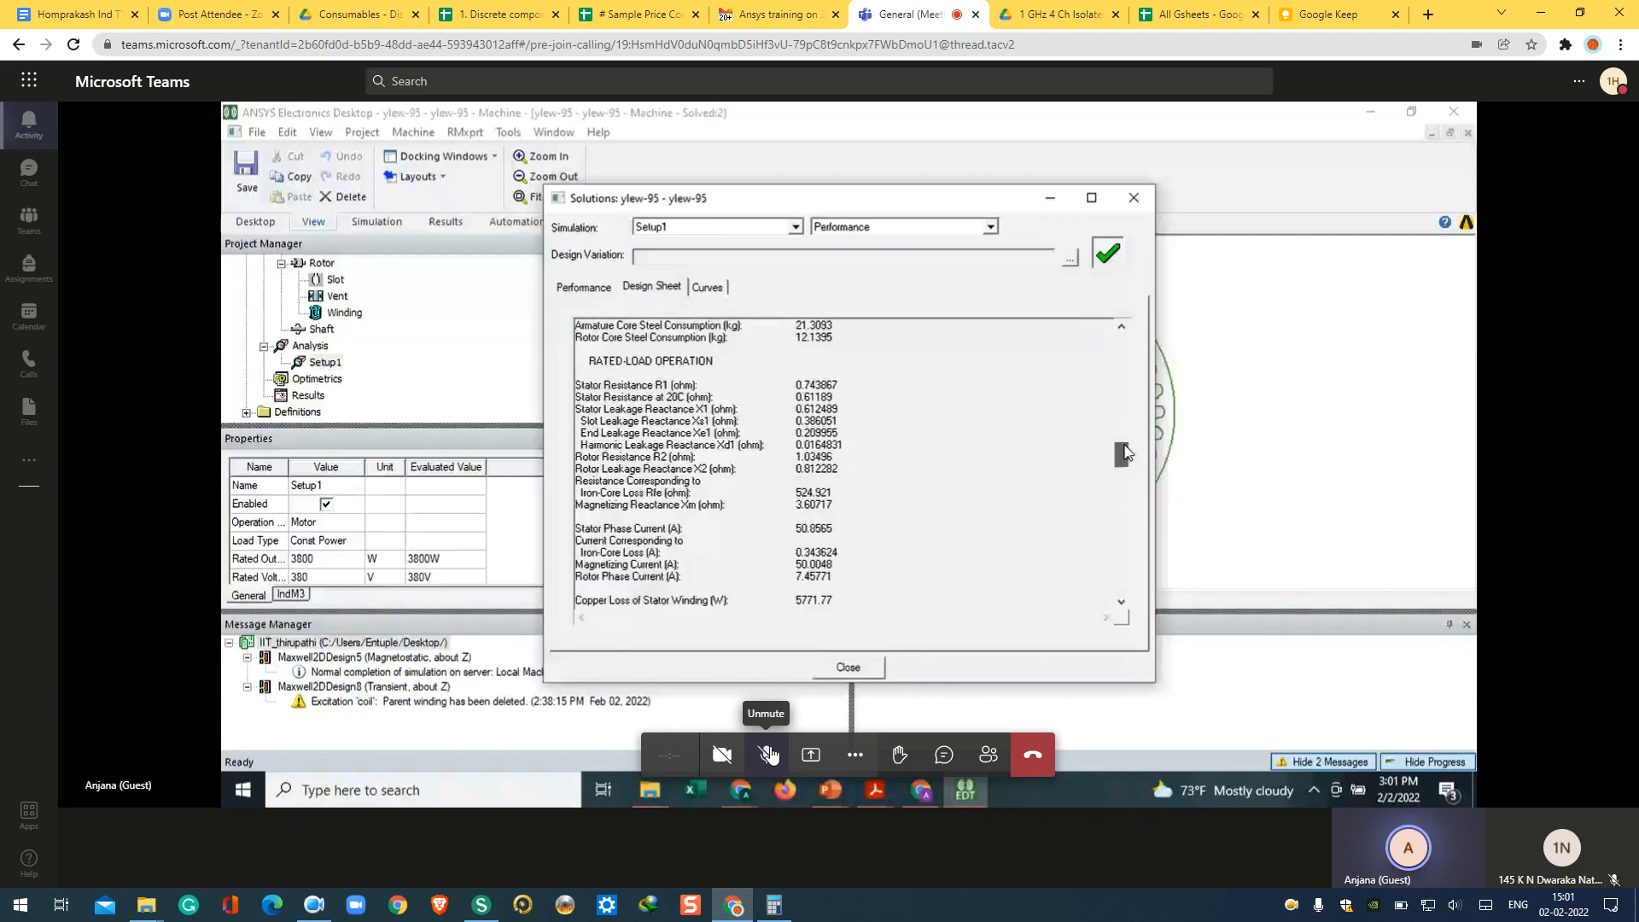
scroll(1123, 452, down, 5)
drag(795, 505, 835, 505)
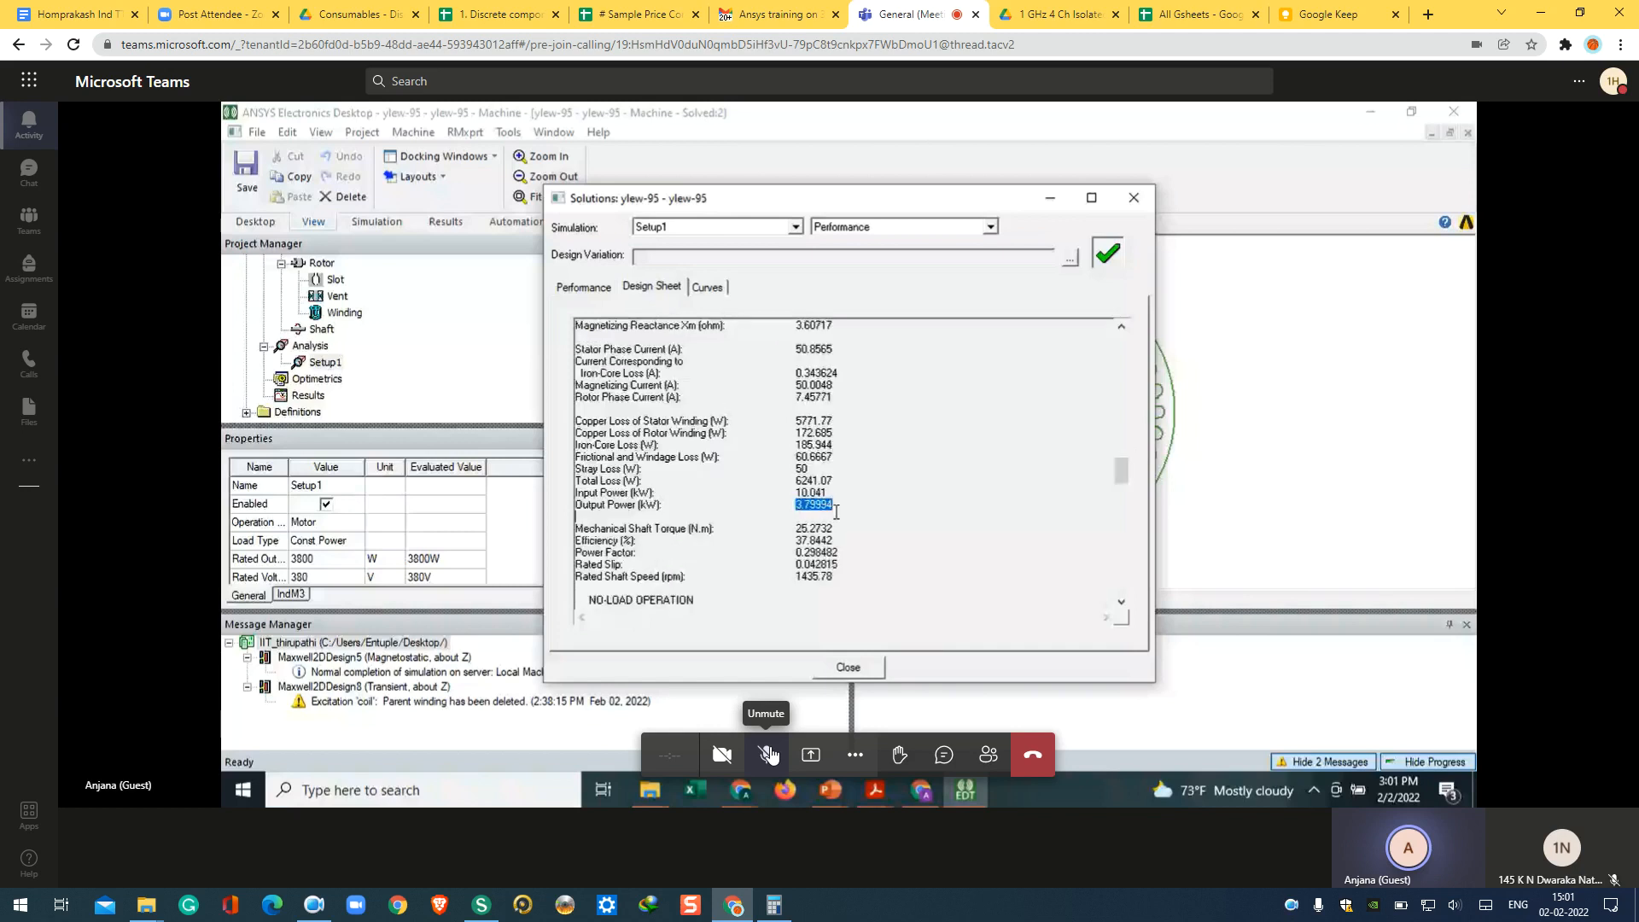
drag(796, 540, 874, 571)
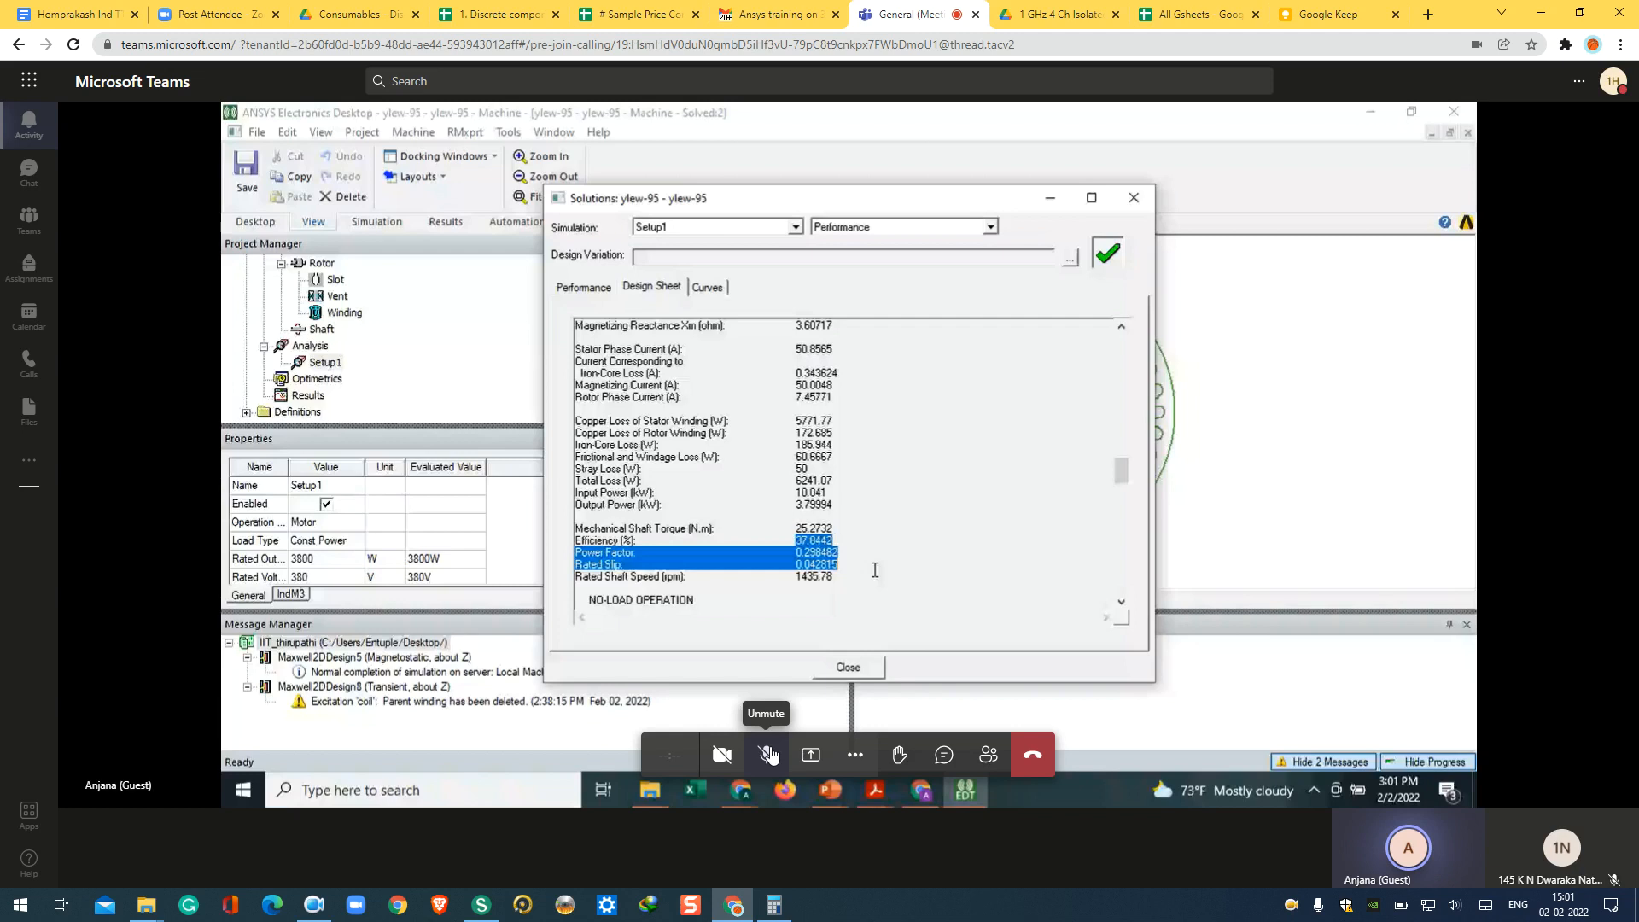
drag(1122, 471, 1123, 483)
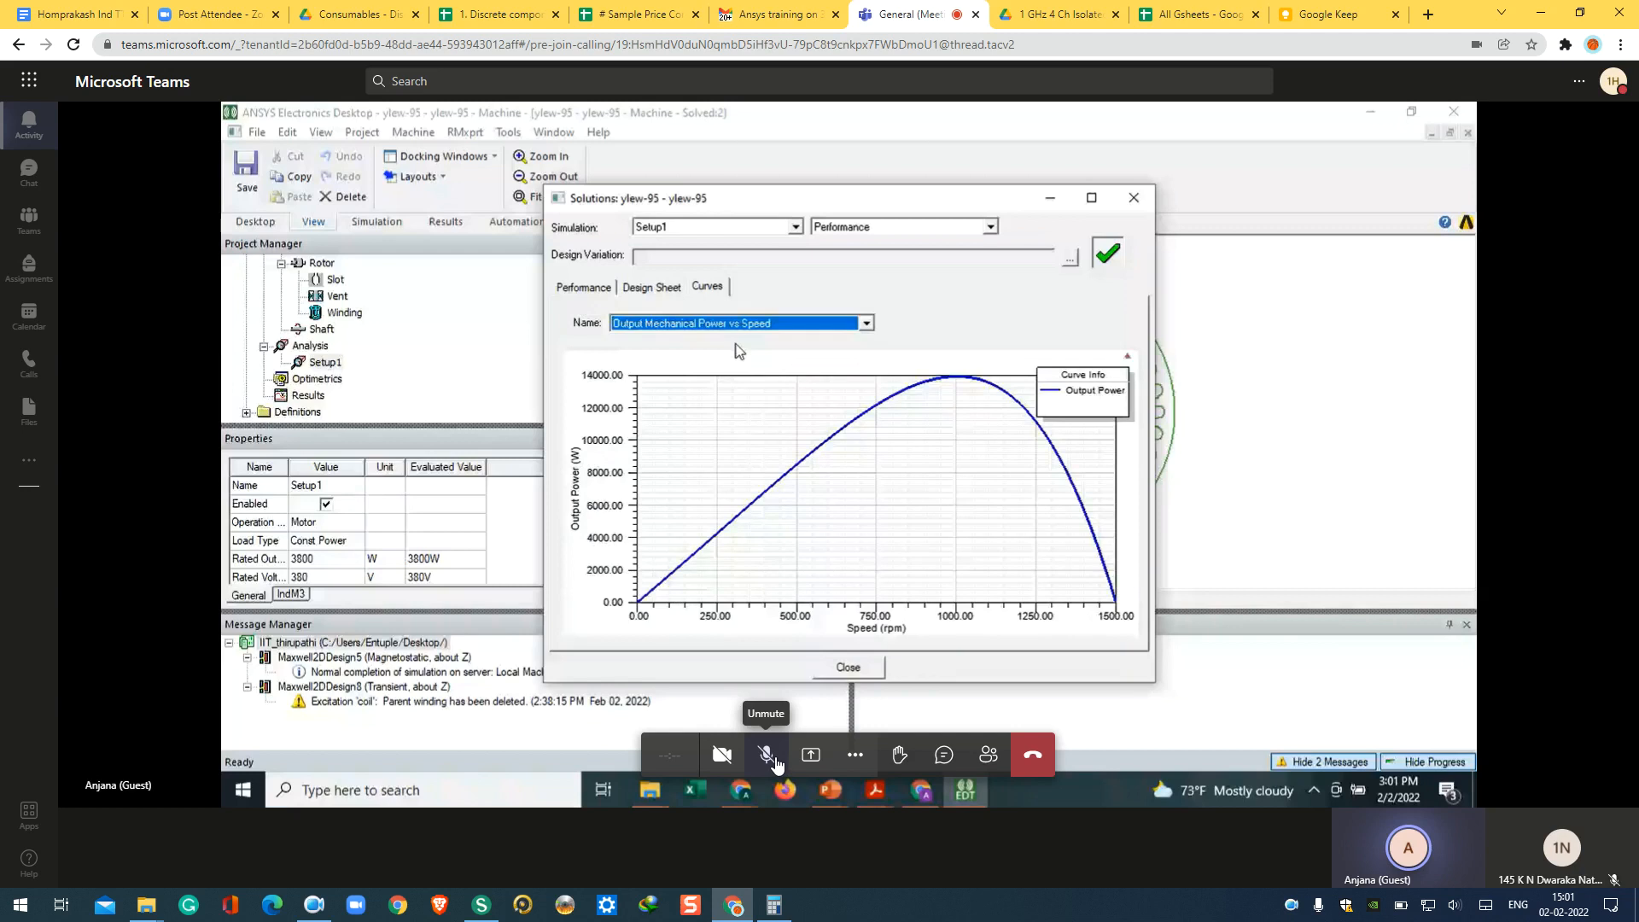
click(674, 290)
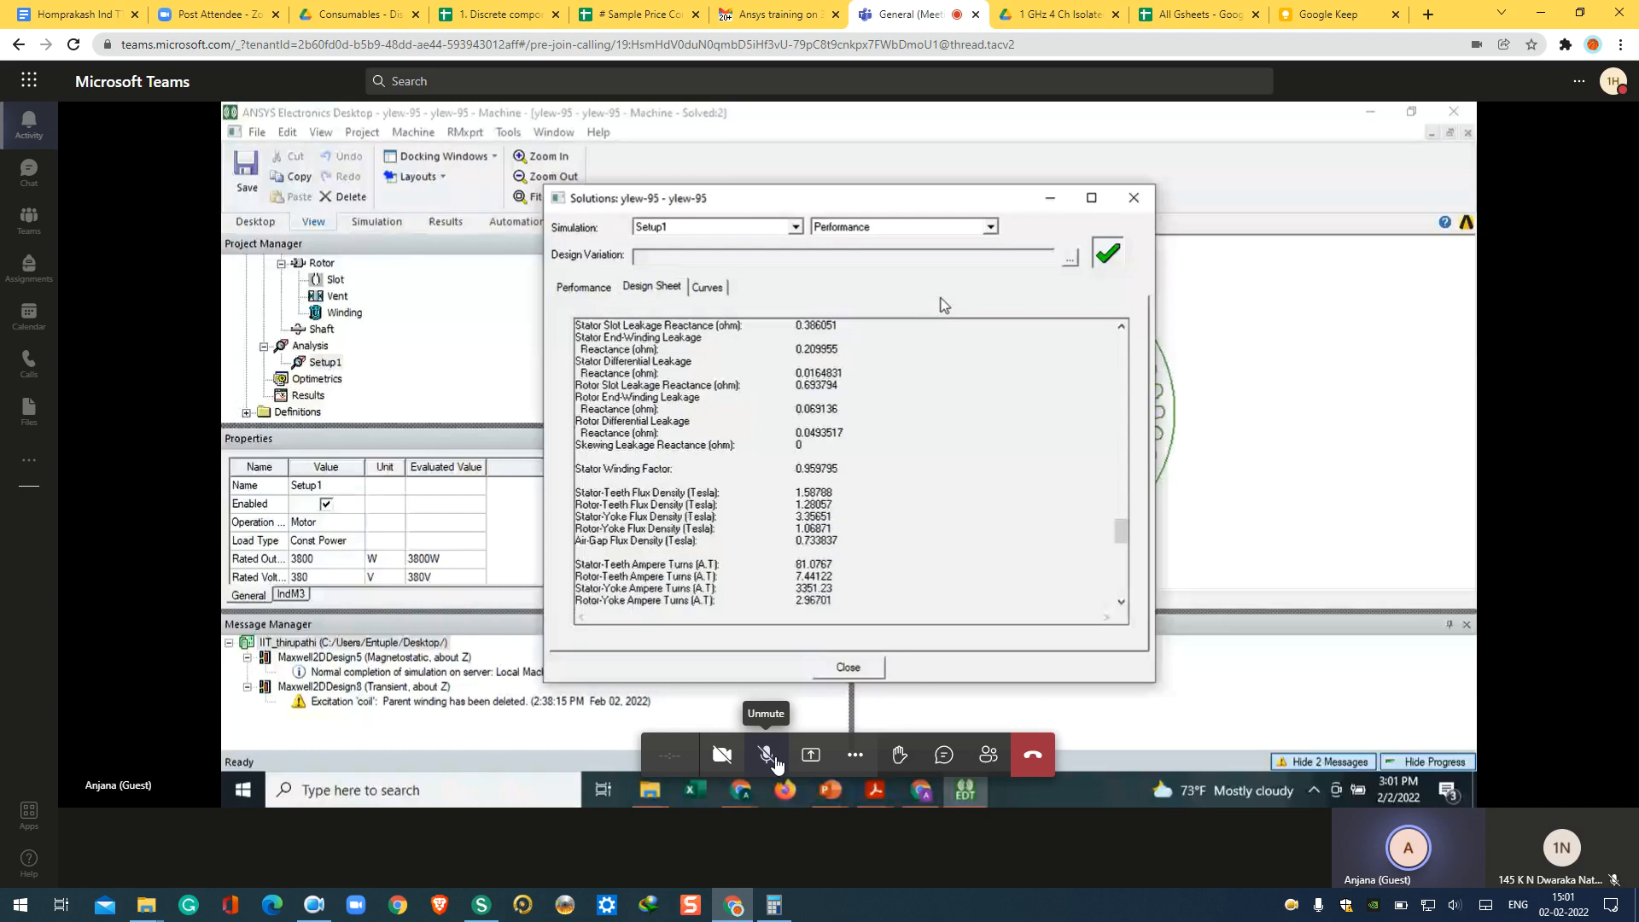
click(776, 762)
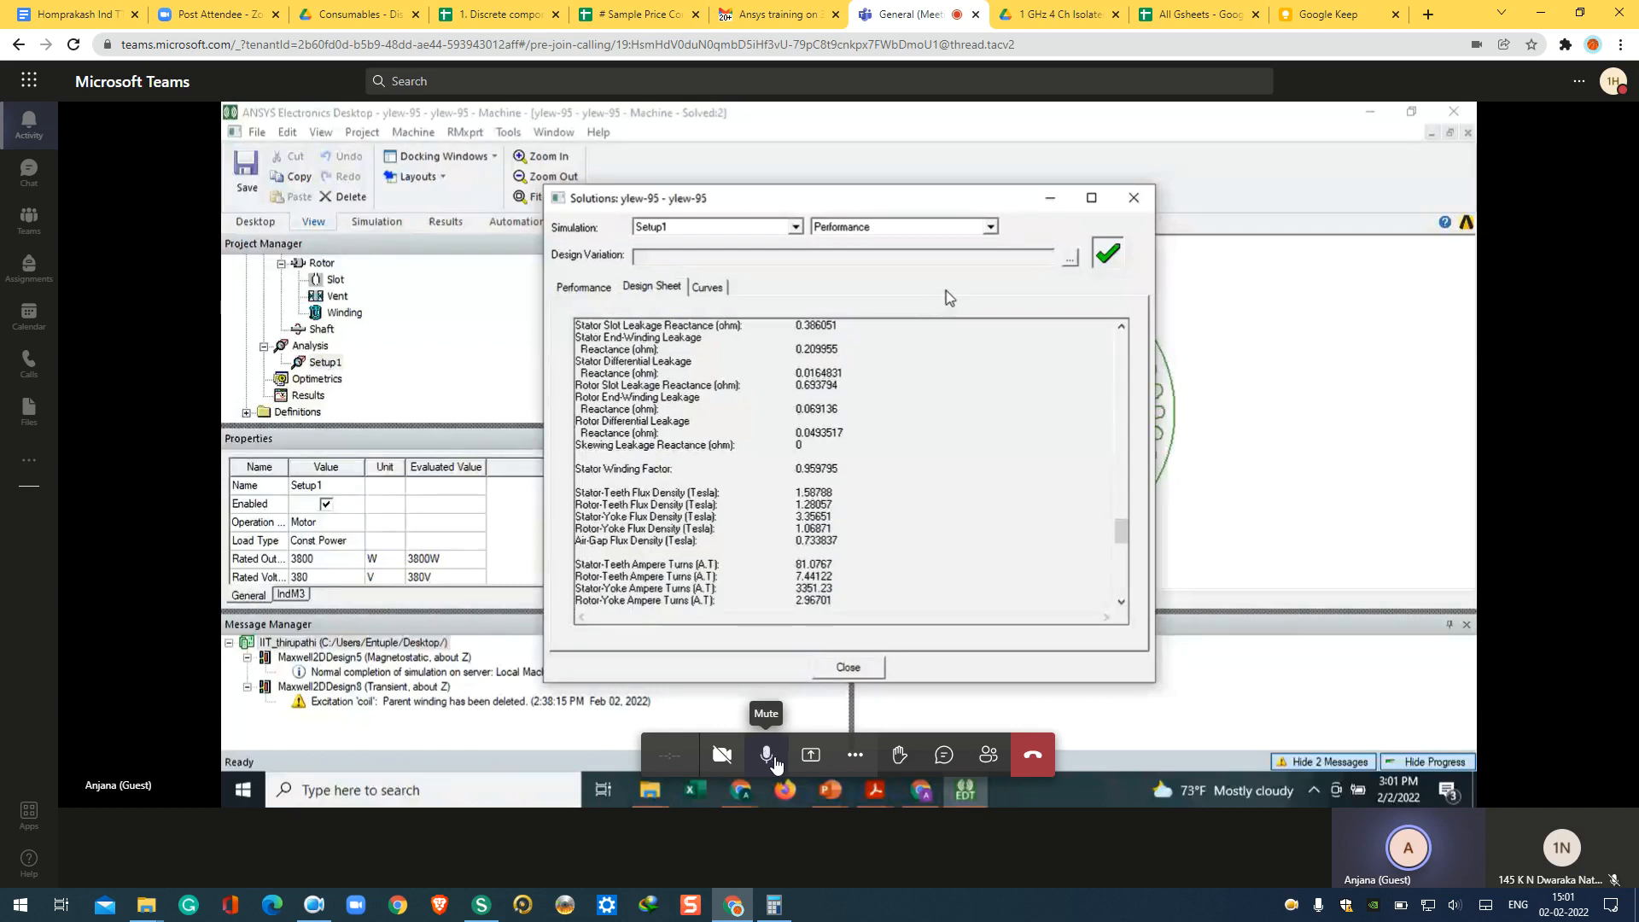
click(776, 762)
click(775, 762)
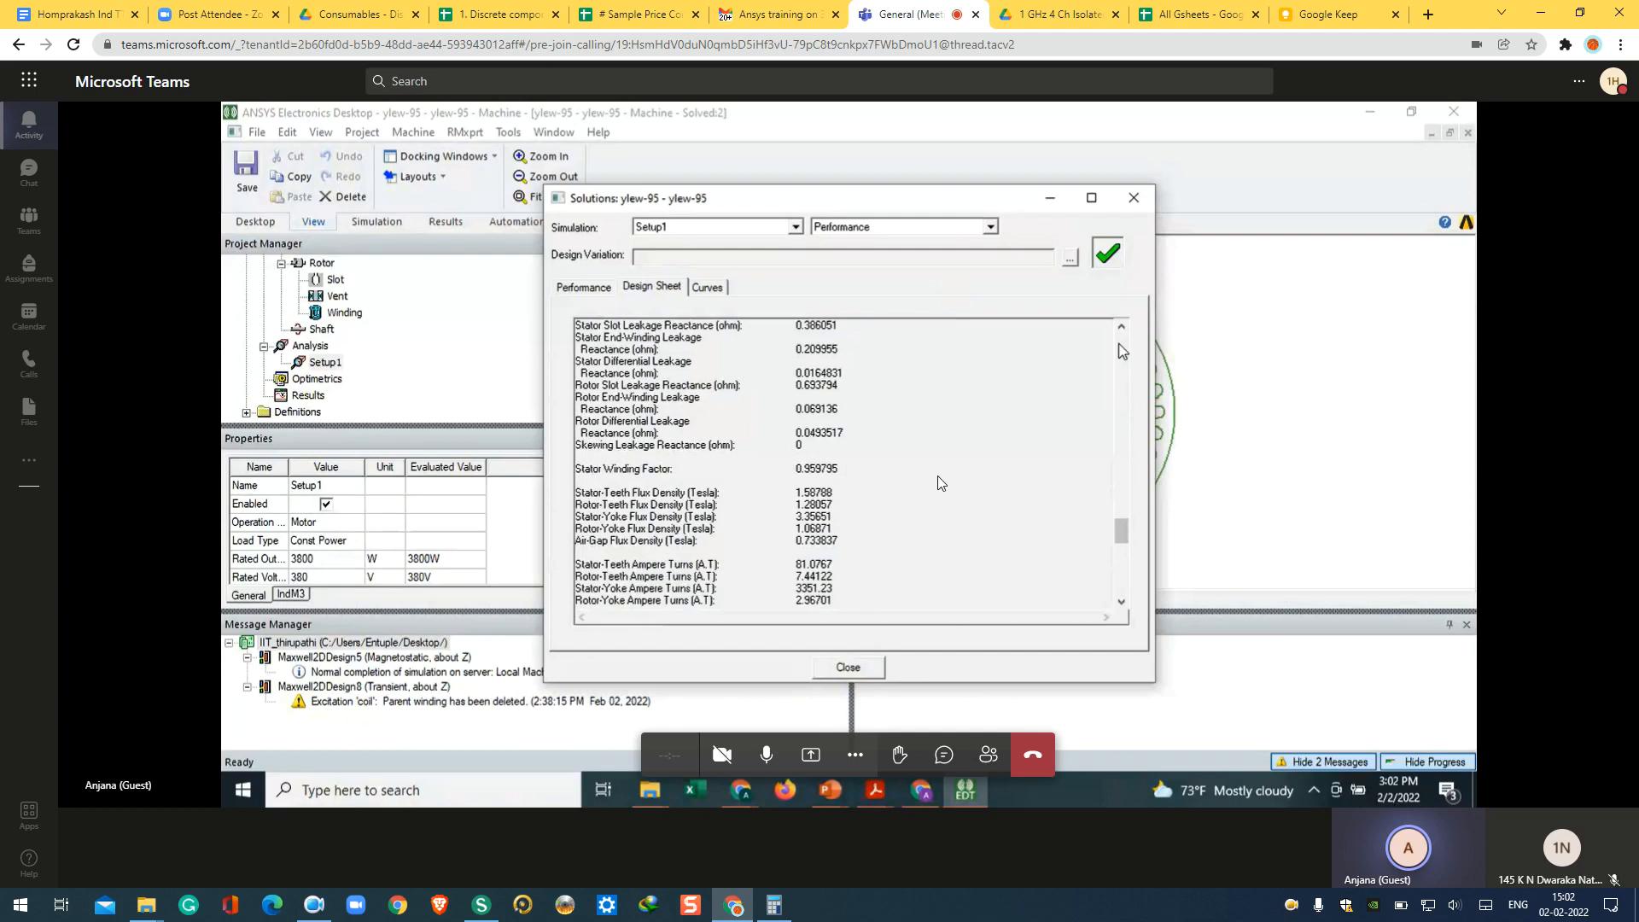
Step: Close the solutions and set the rated output power of Setup1 to 10000 W
click(1131, 197)
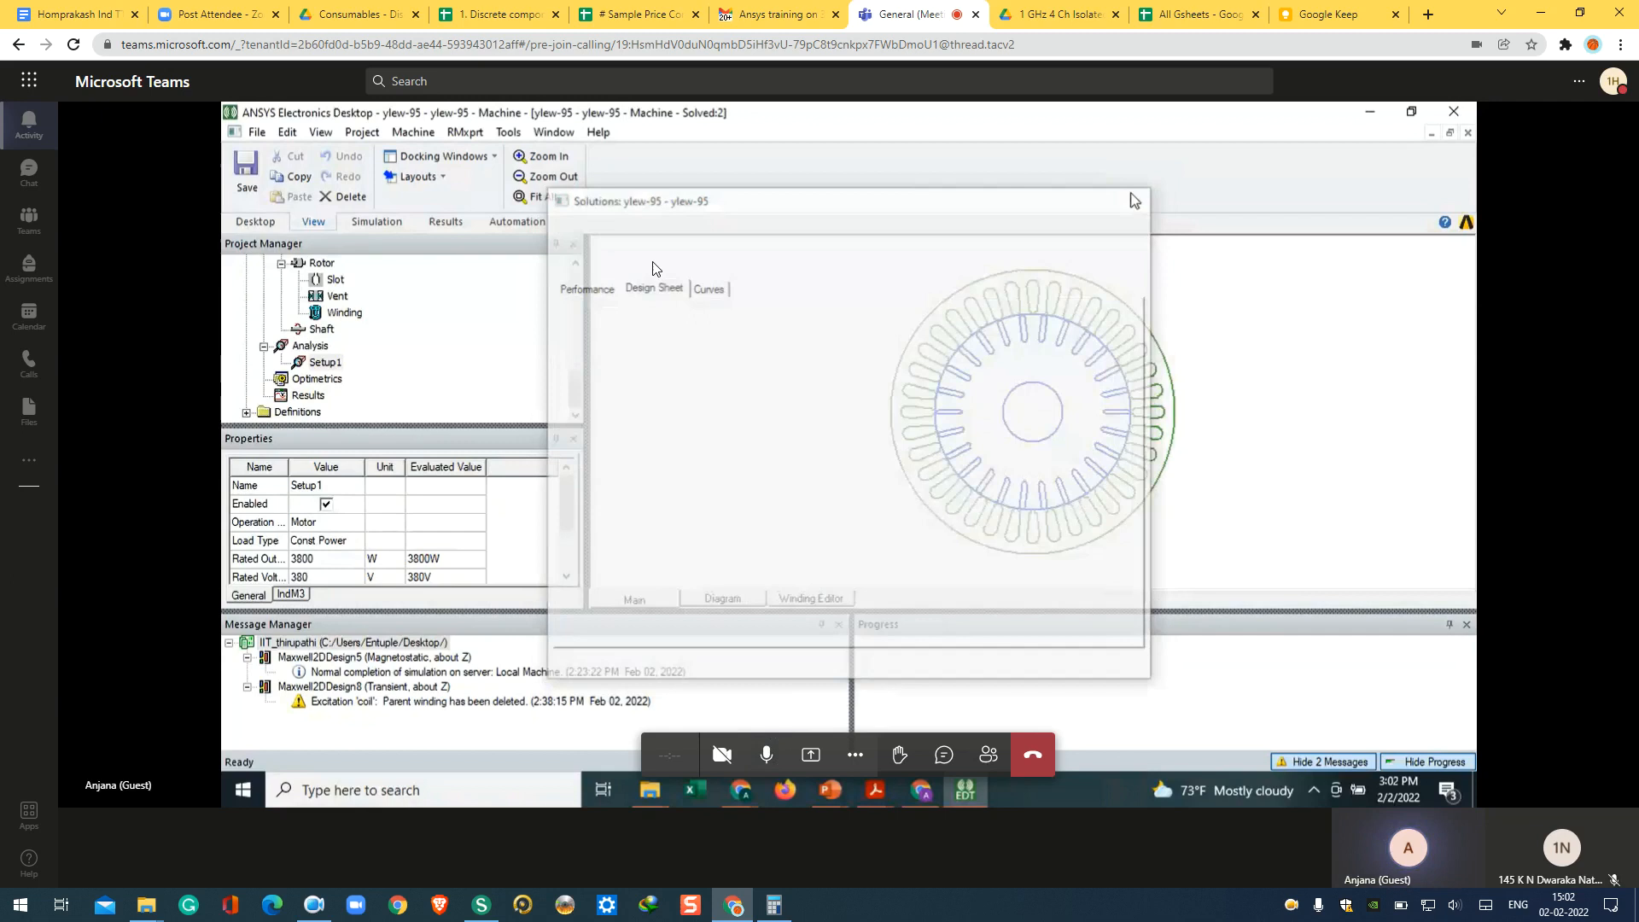
double_click(324, 362)
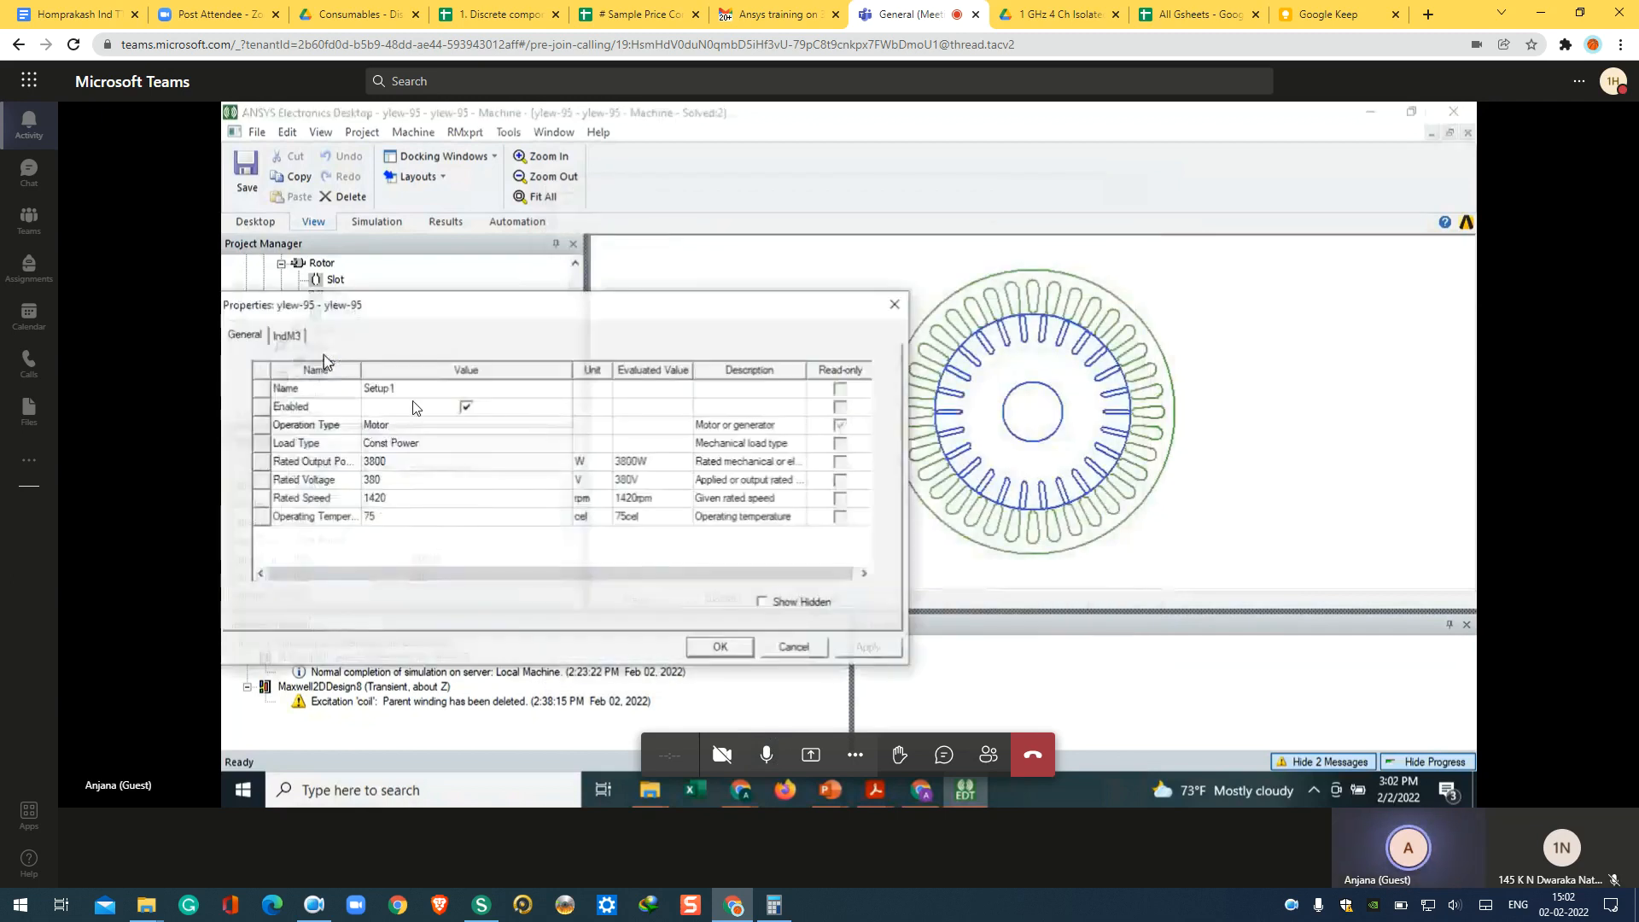
click(421, 461)
text(10000)
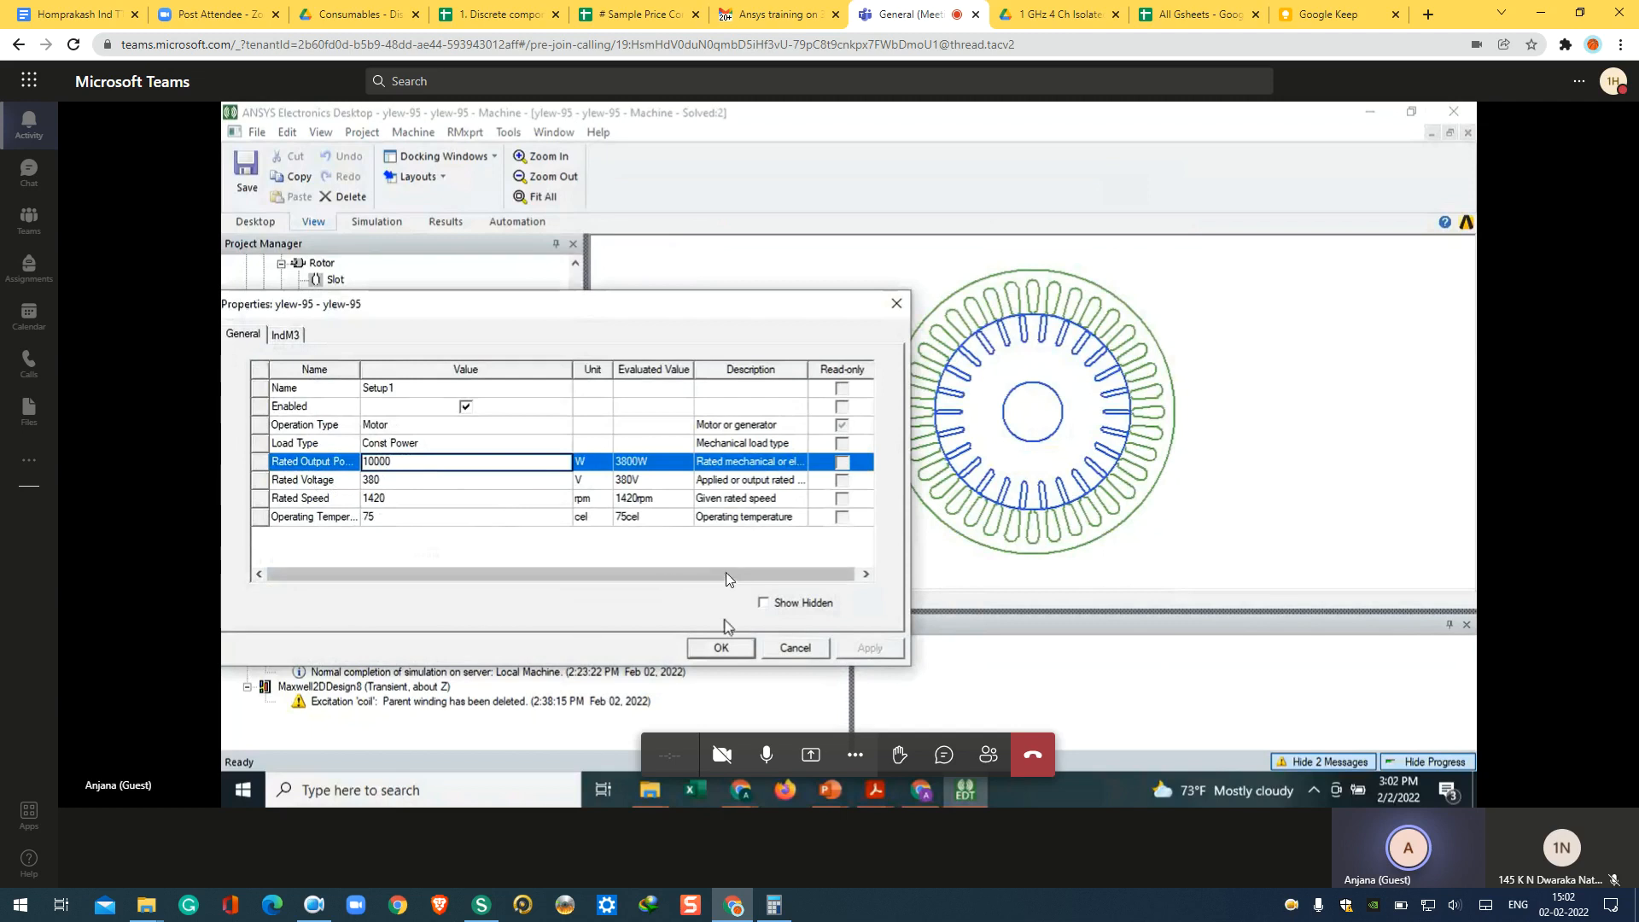
click(741, 653)
click(765, 755)
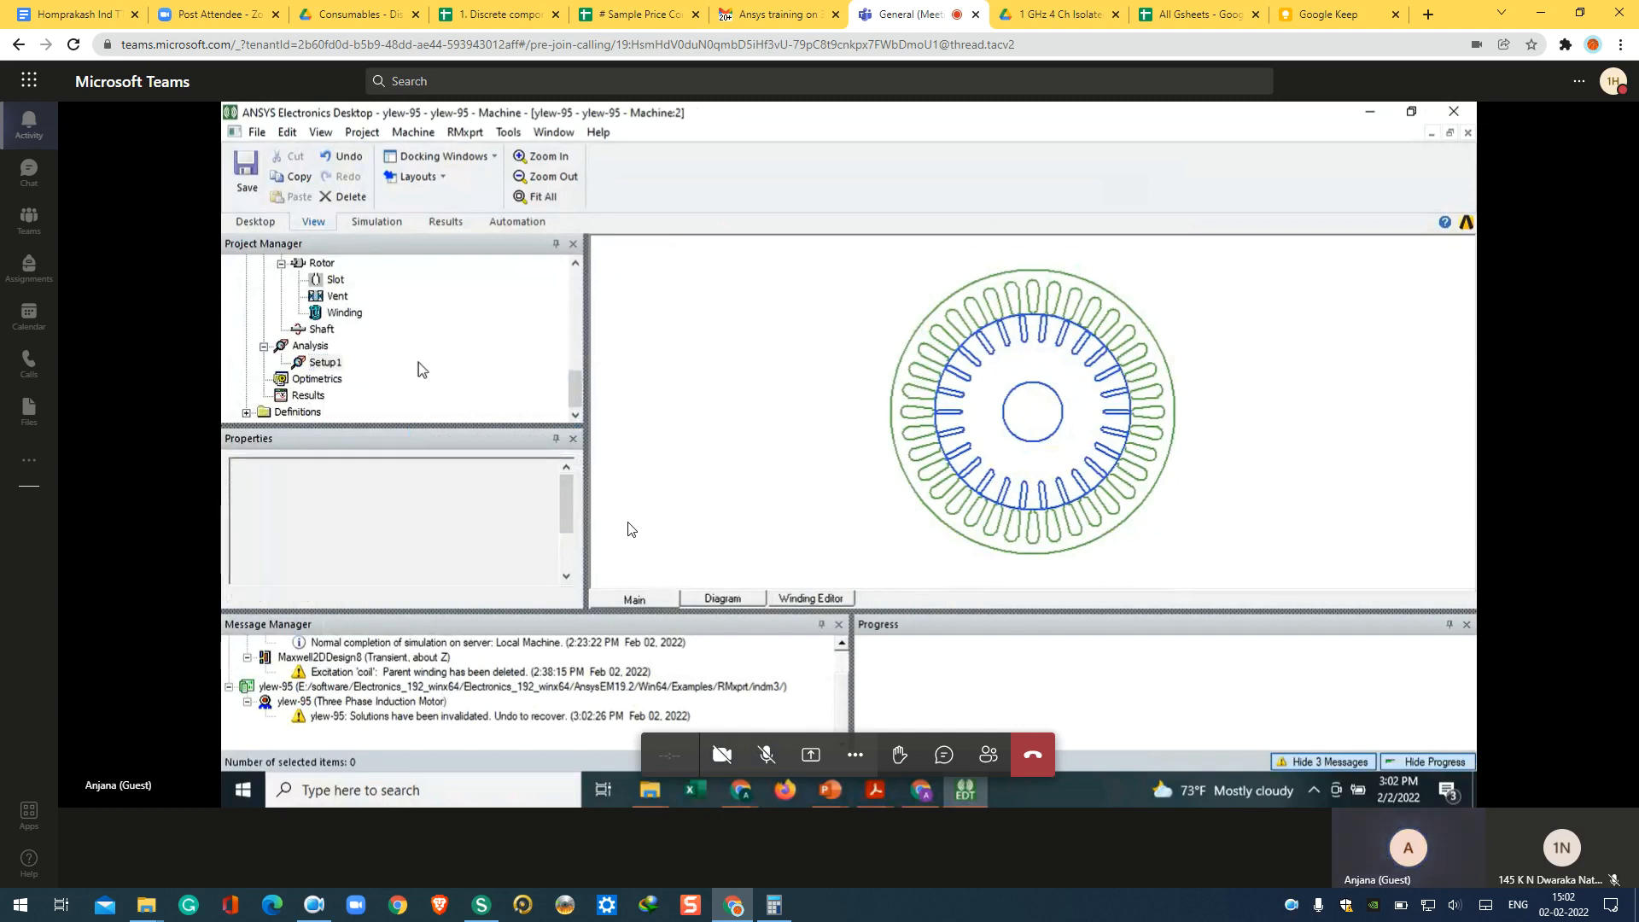
click(767, 755)
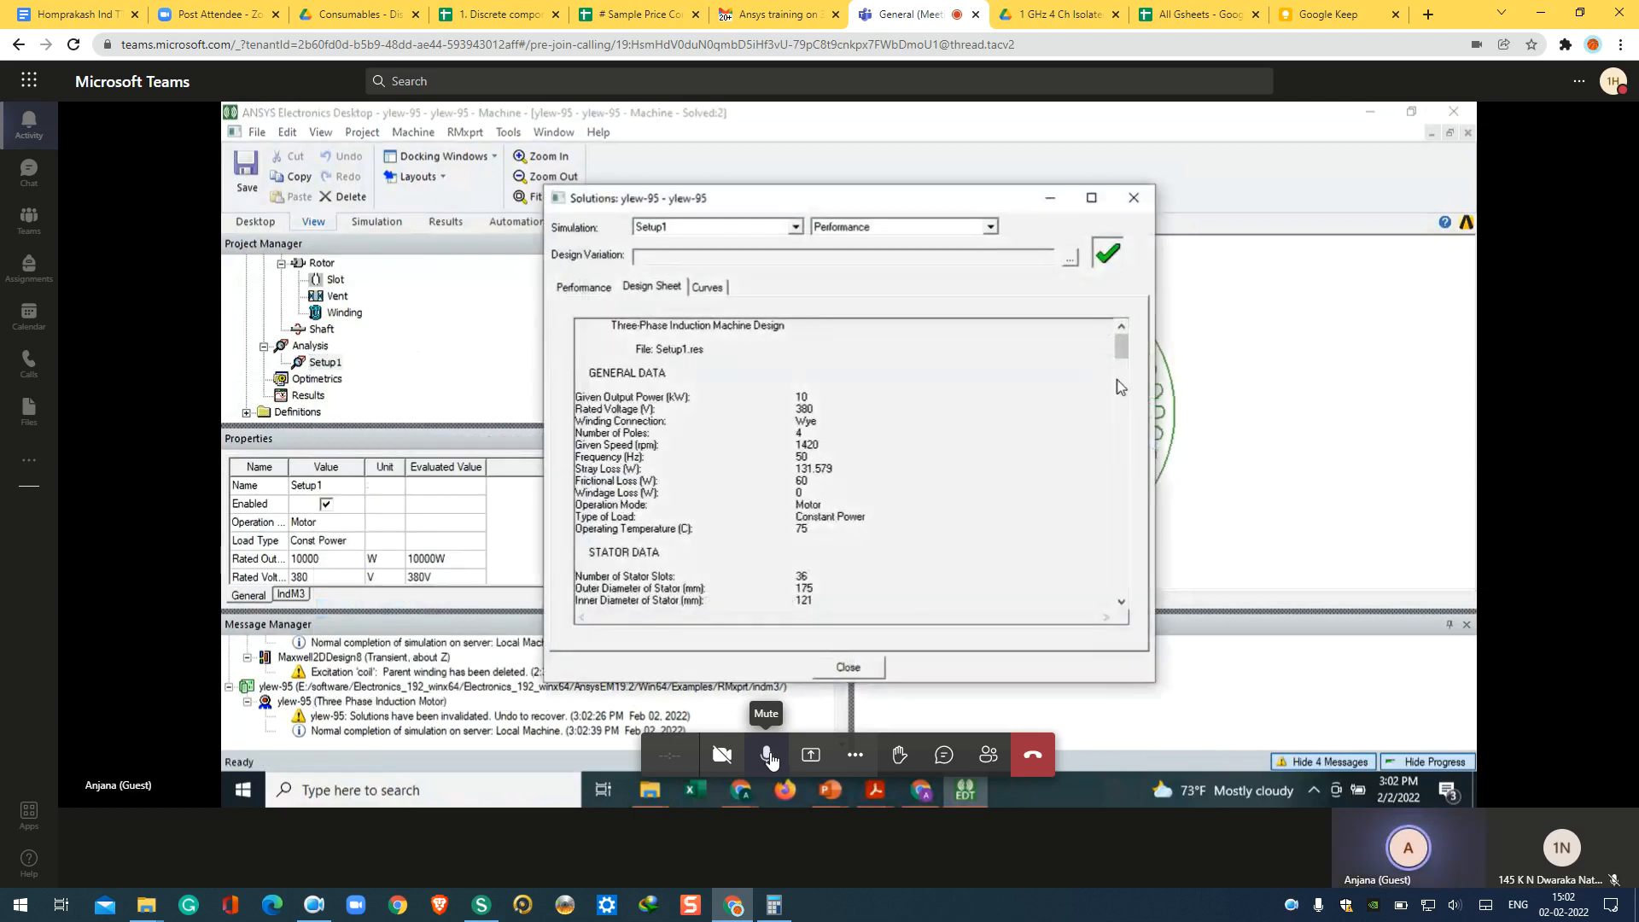
click(764, 756)
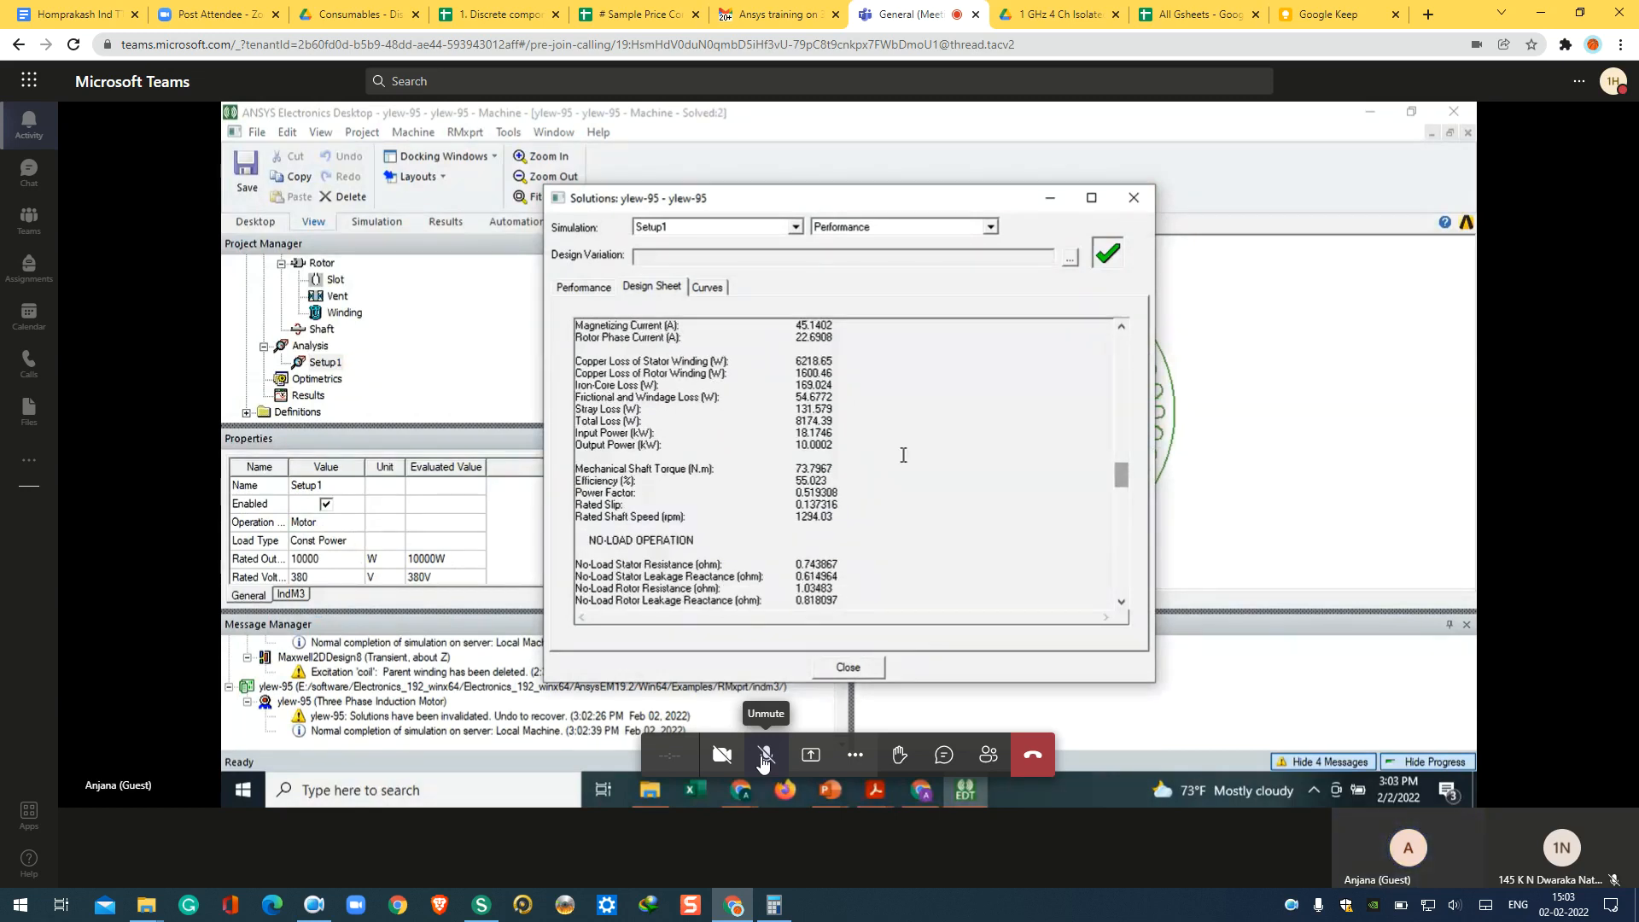
click(764, 760)
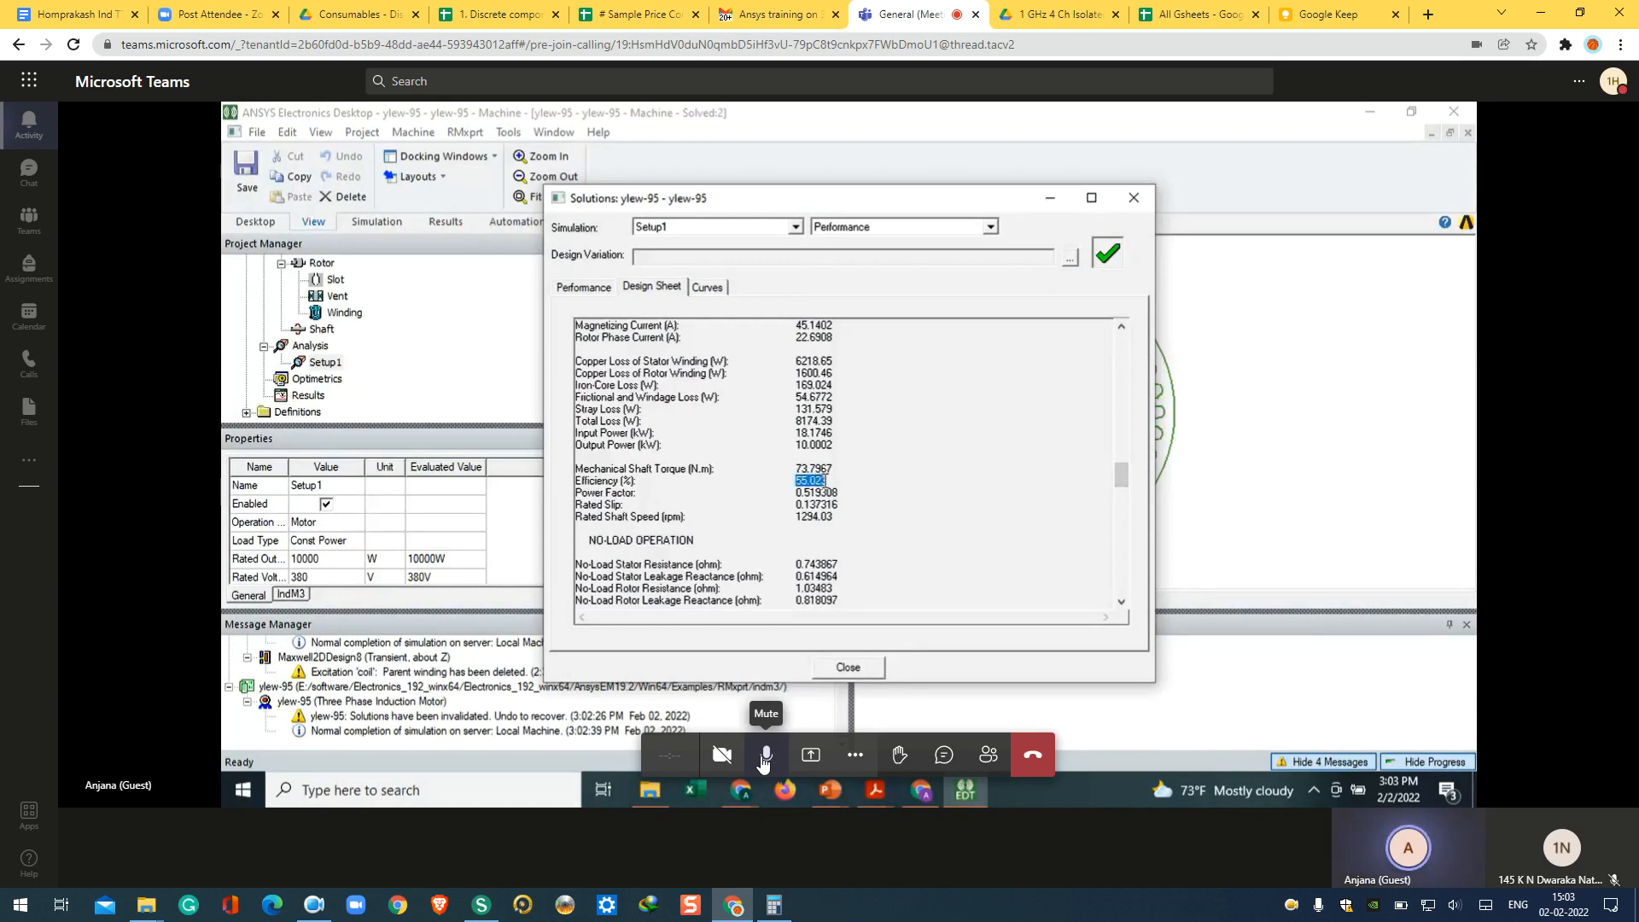
click(764, 760)
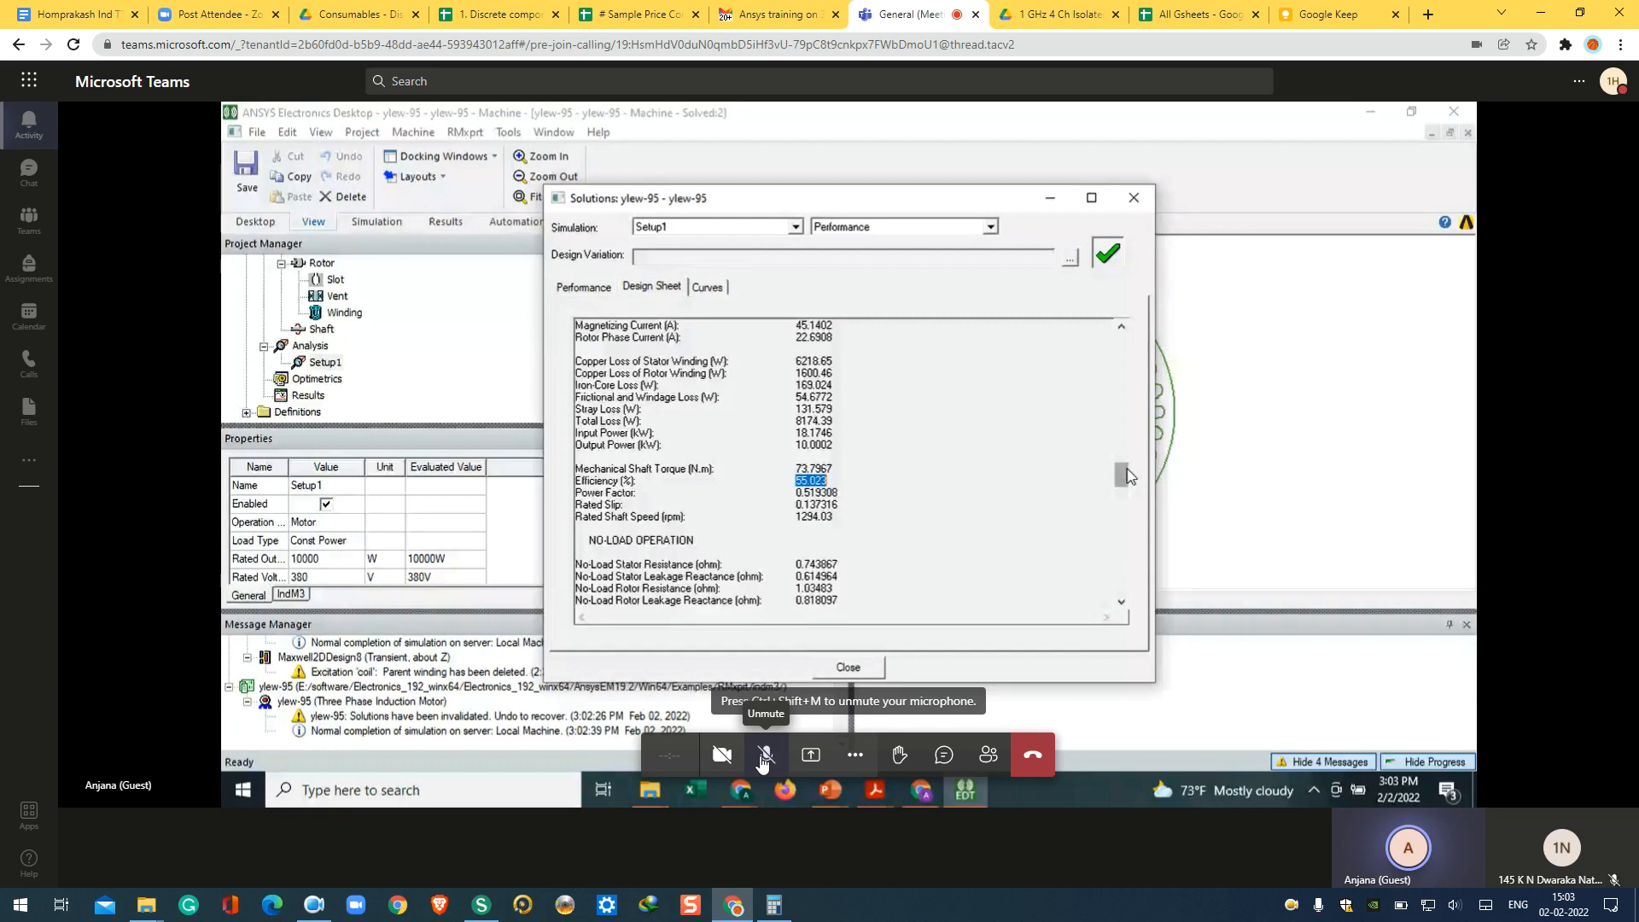
click(764, 755)
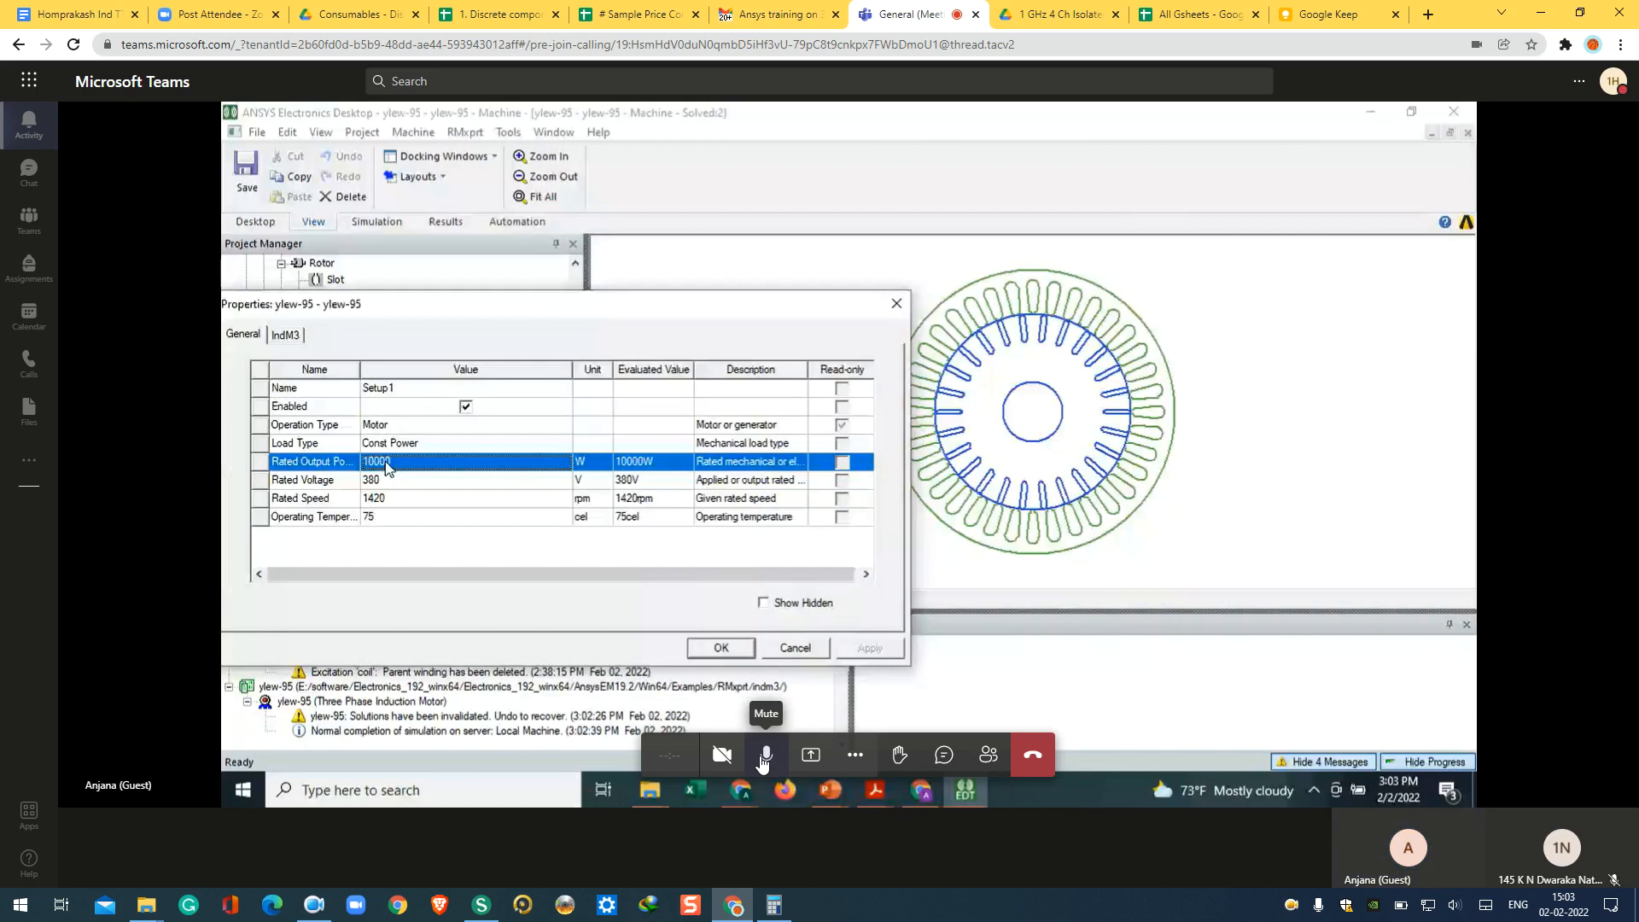
click(764, 754)
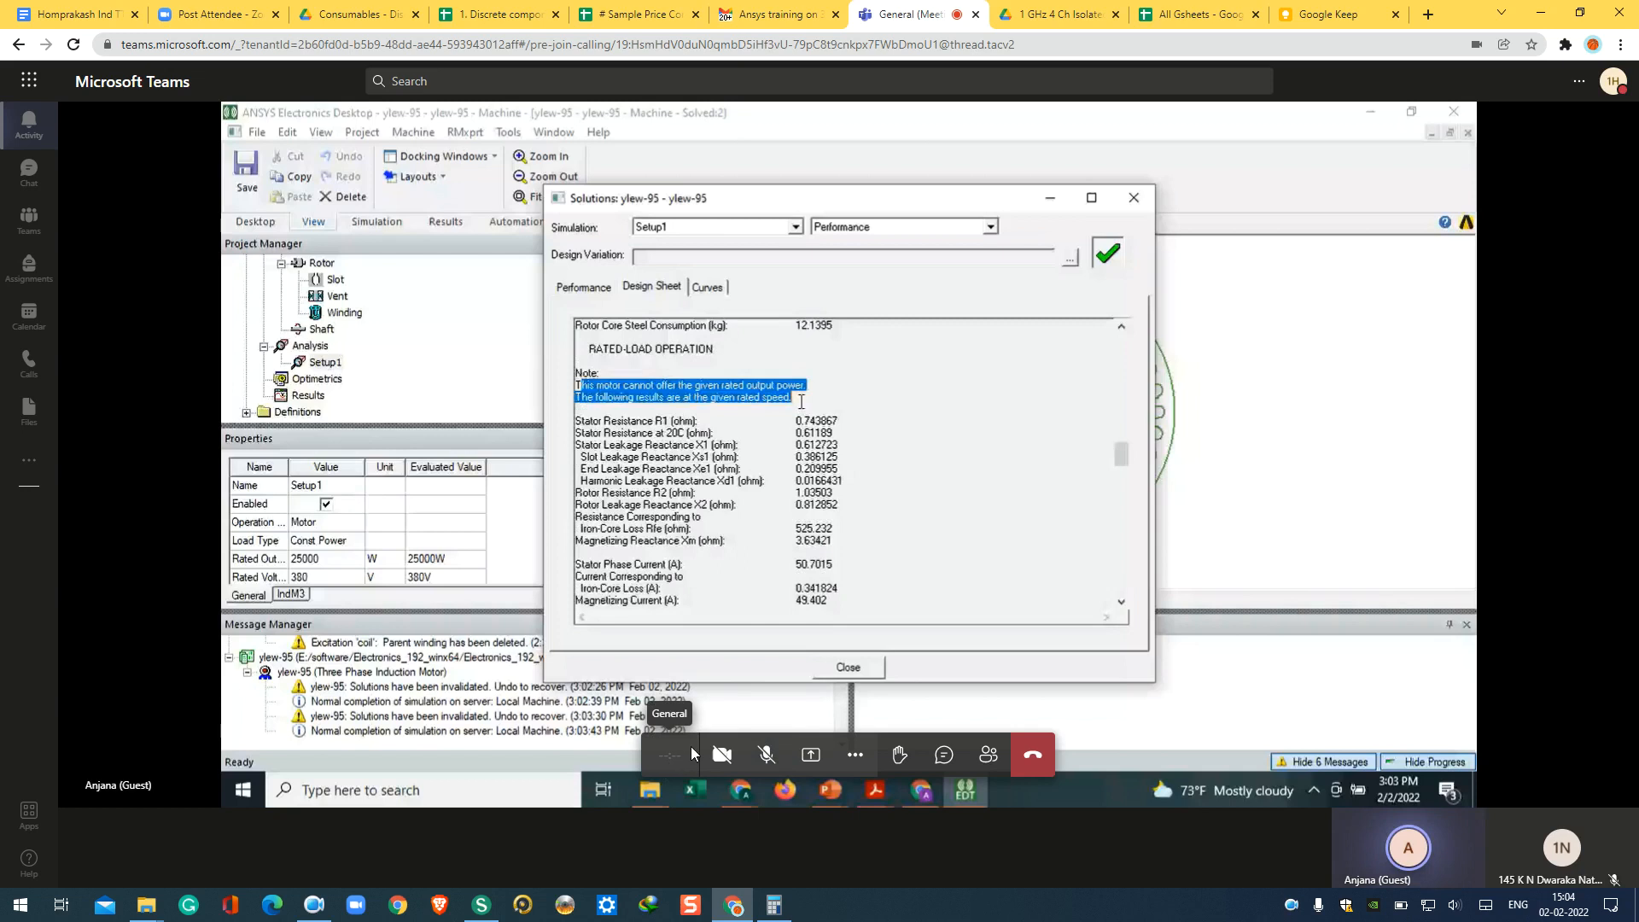
click(763, 757)
click(764, 756)
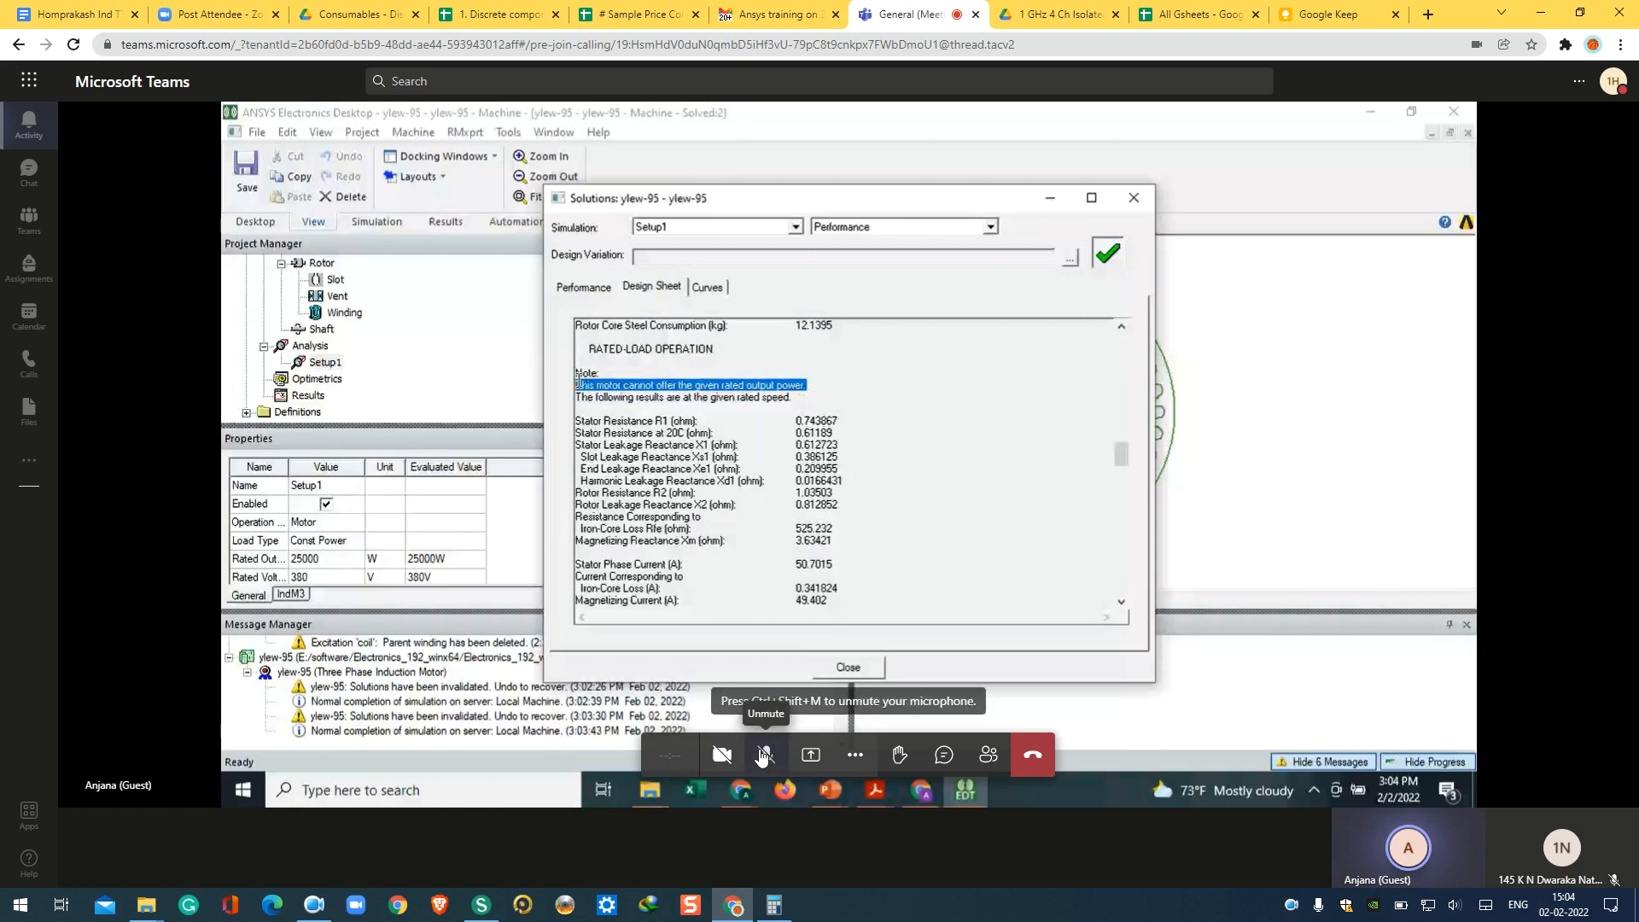
click(766, 758)
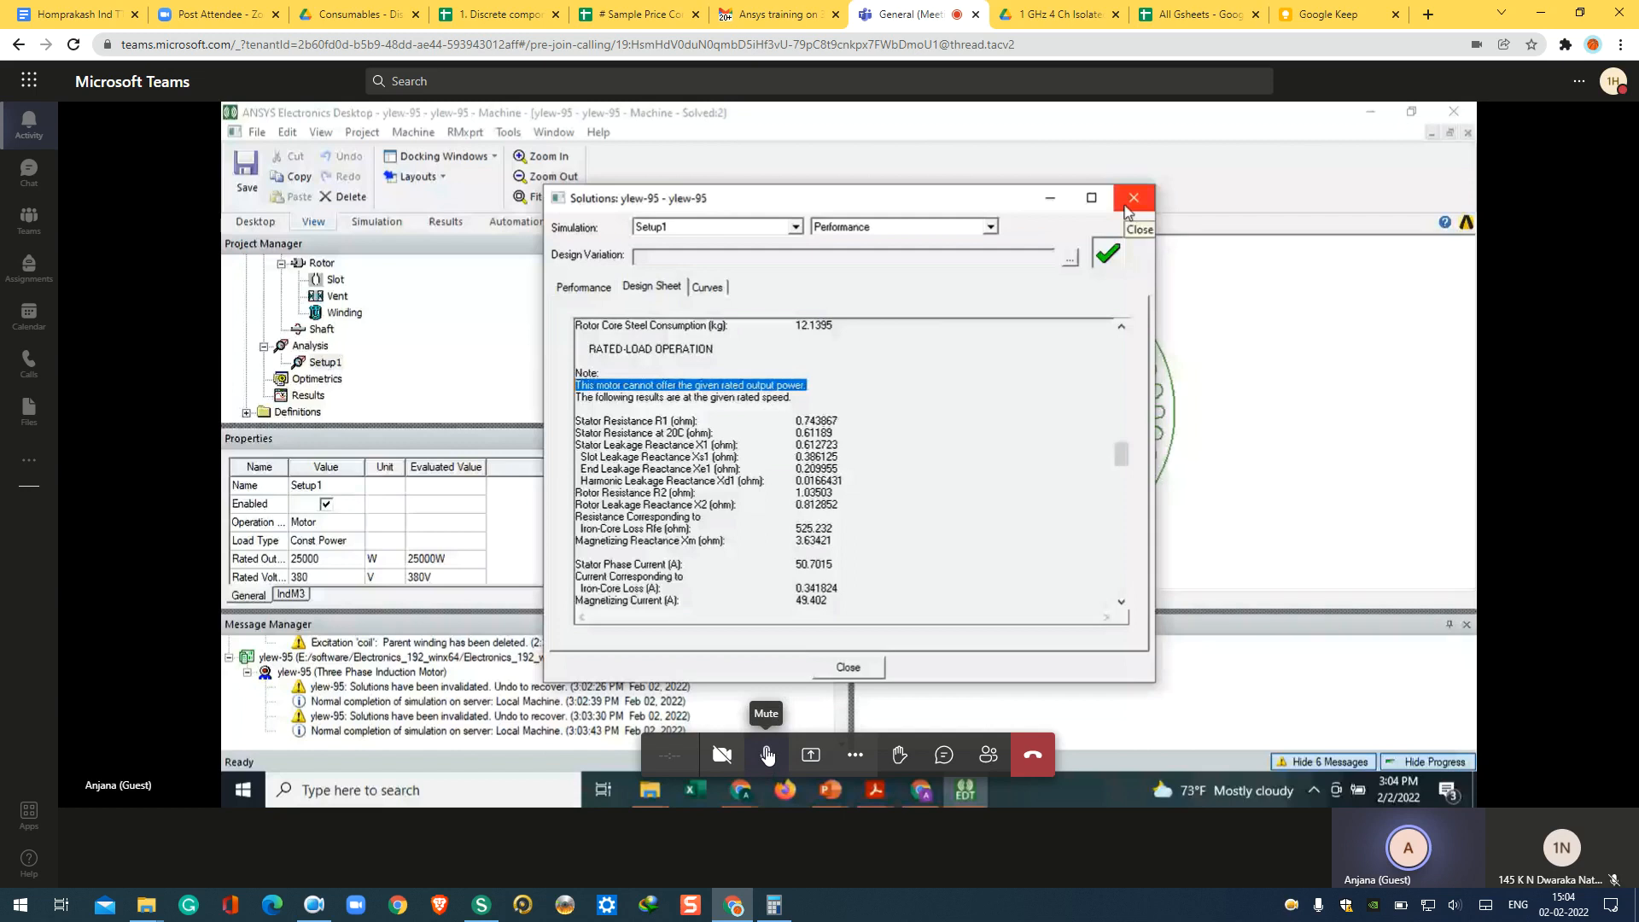
Step: Examine the no-load, break-down, locked-rotor, detailed rated-operation and winding arrangement data in the design sheet, and close the solutions
scroll(1113, 540, down, 15)
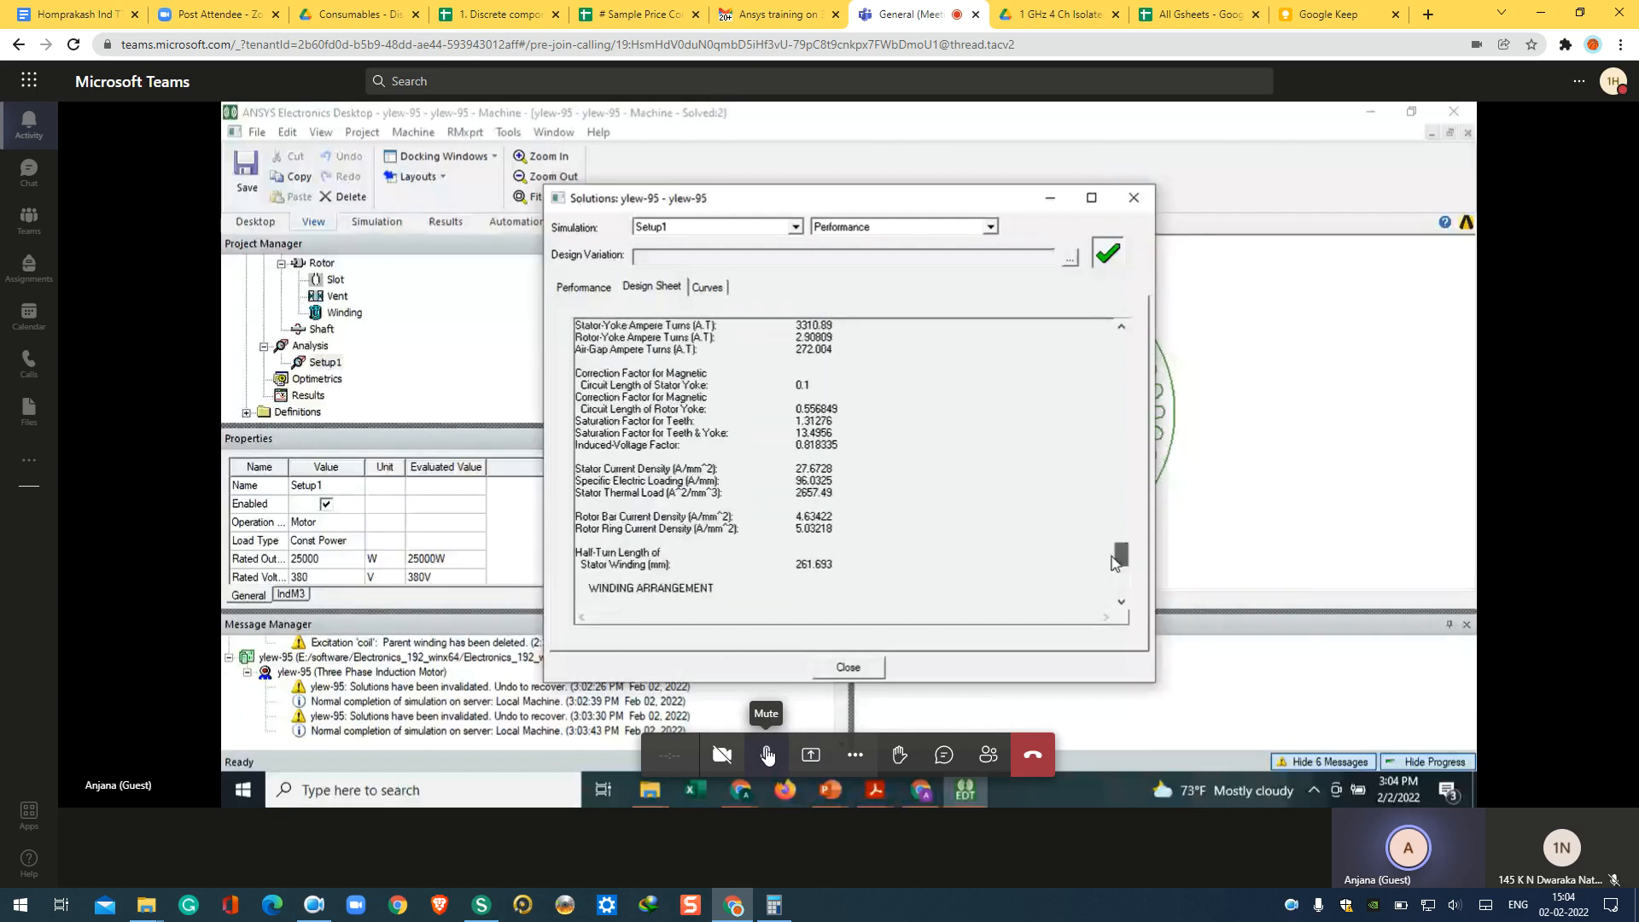
scroll(1113, 541, down, 5)
scroll(1114, 547, up, 3)
drag(1114, 547, 1112, 492)
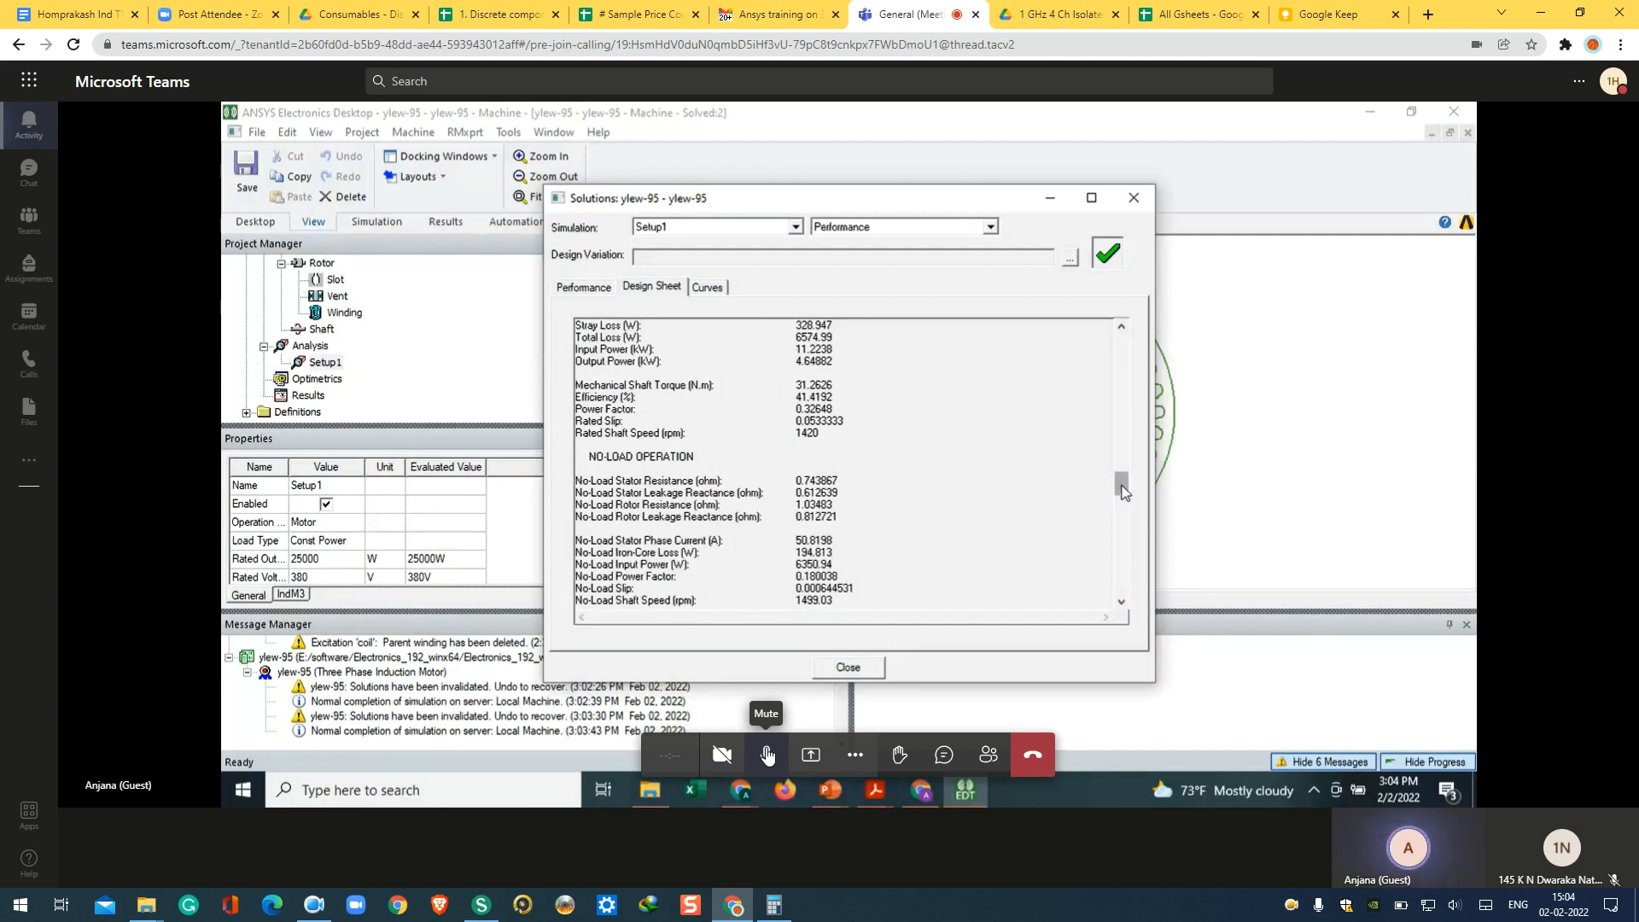
drag(1122, 492, 1122, 489)
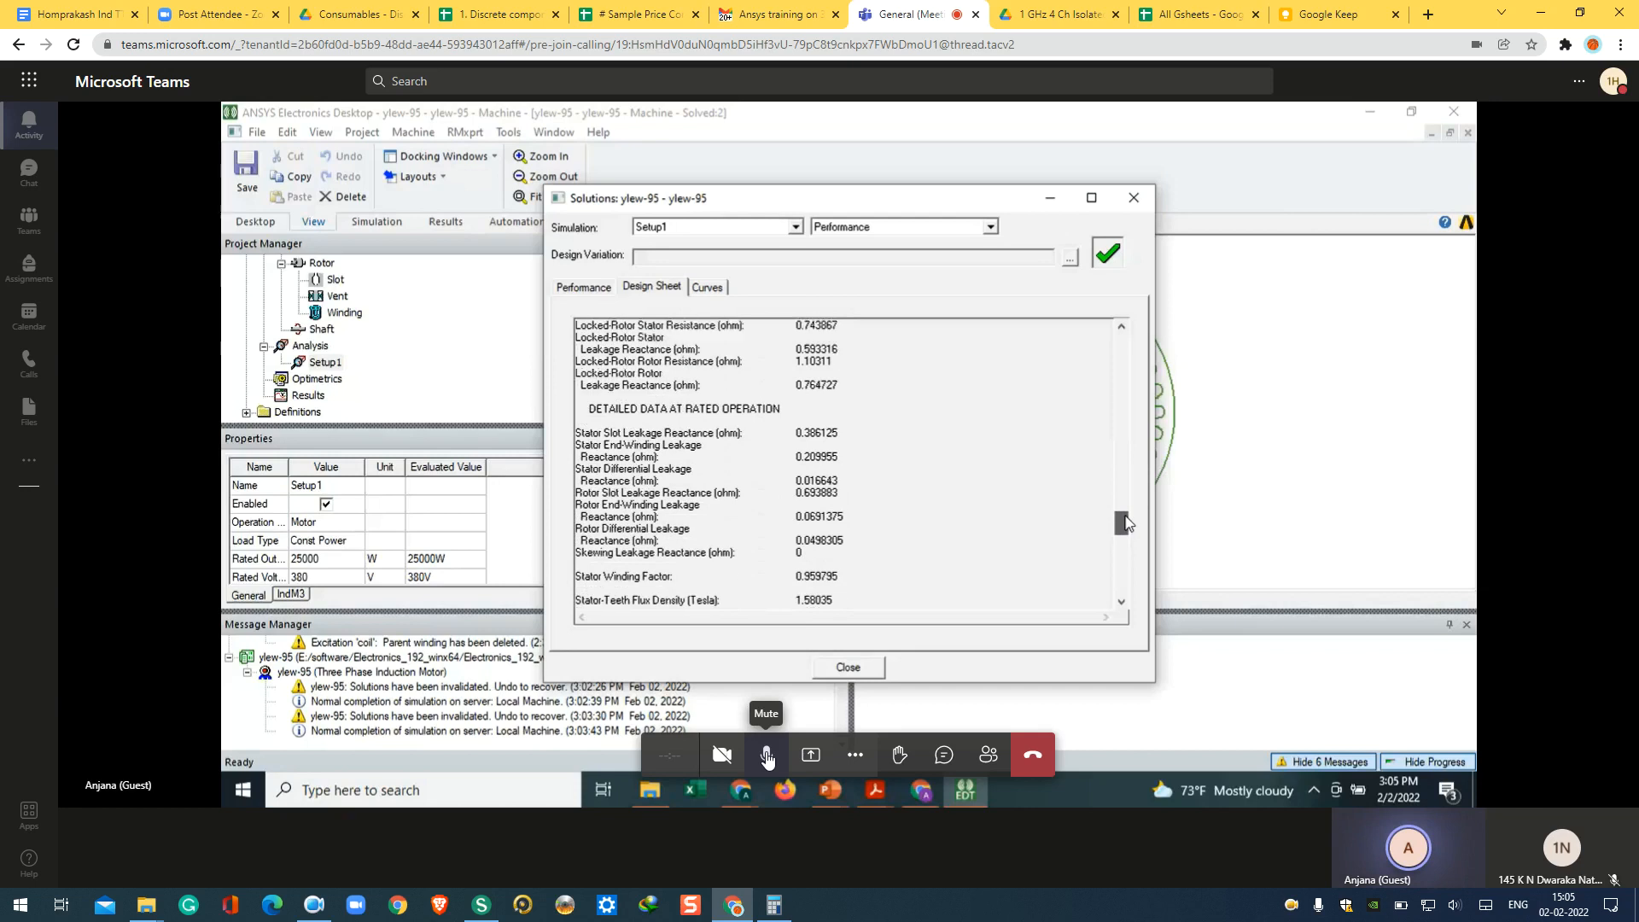
drag(1125, 544, 1125, 559)
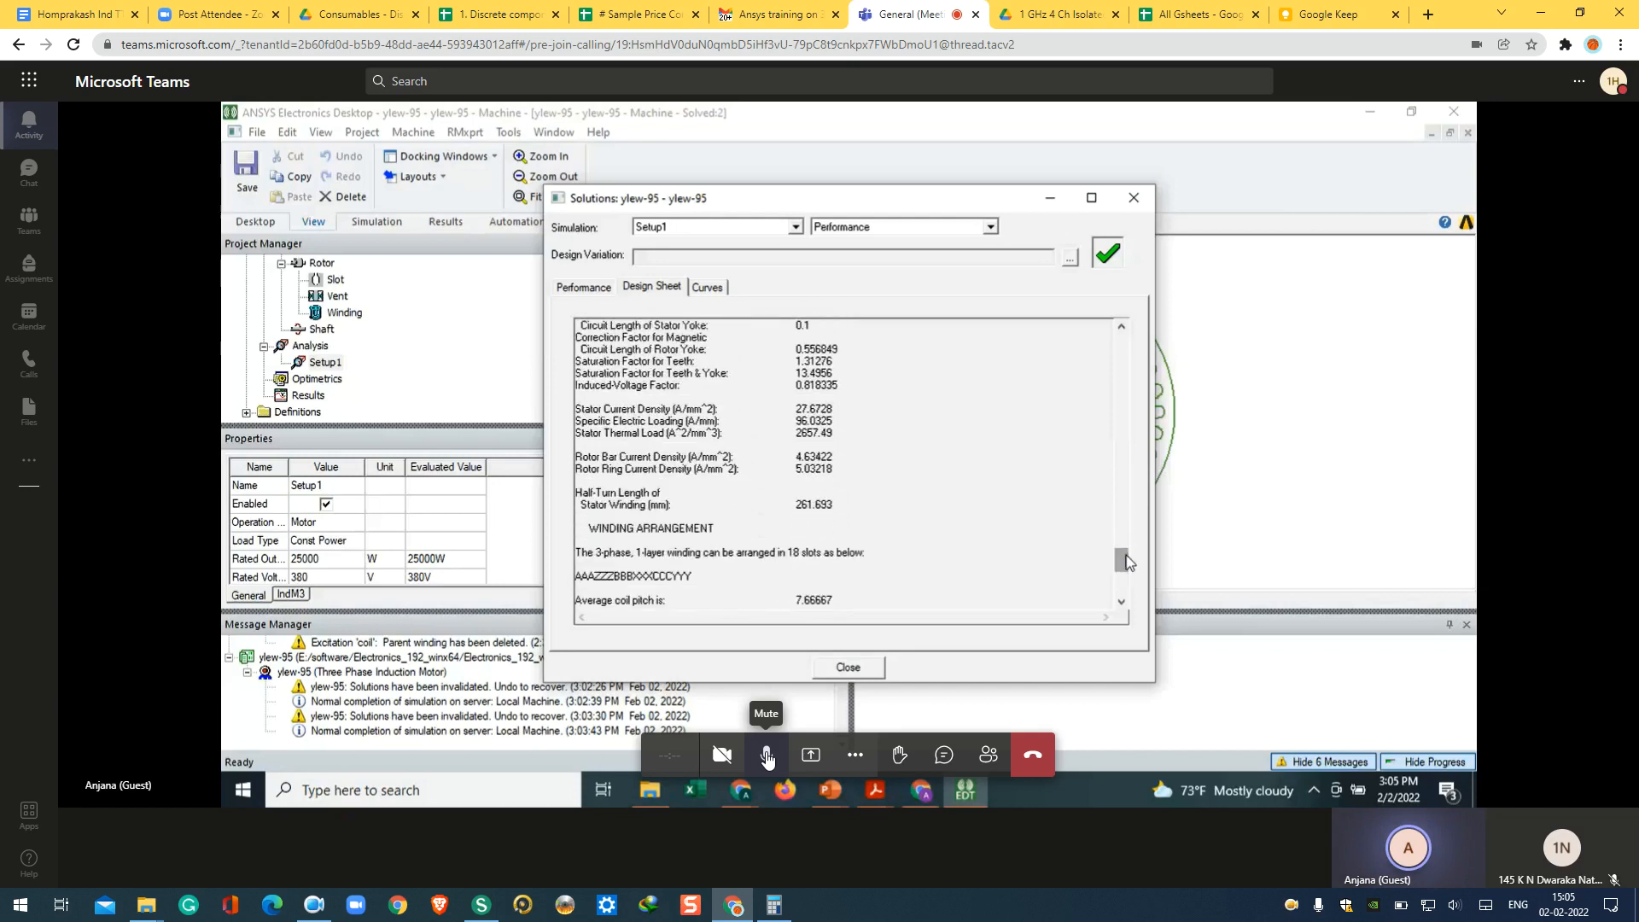
drag(1124, 558, 1120, 488)
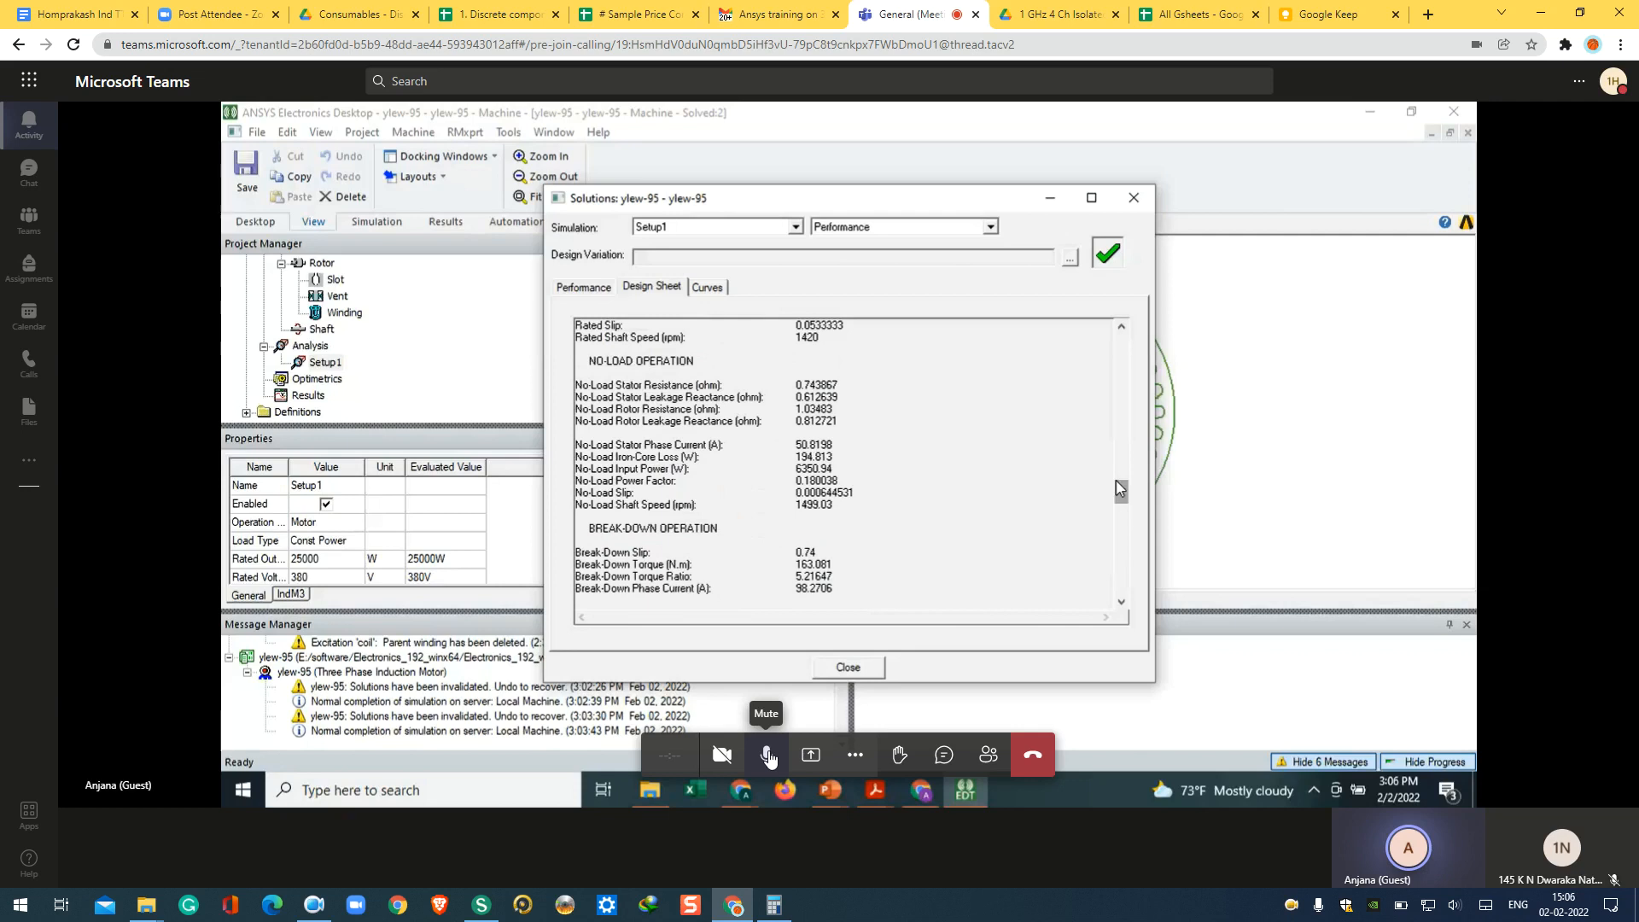
click(1131, 197)
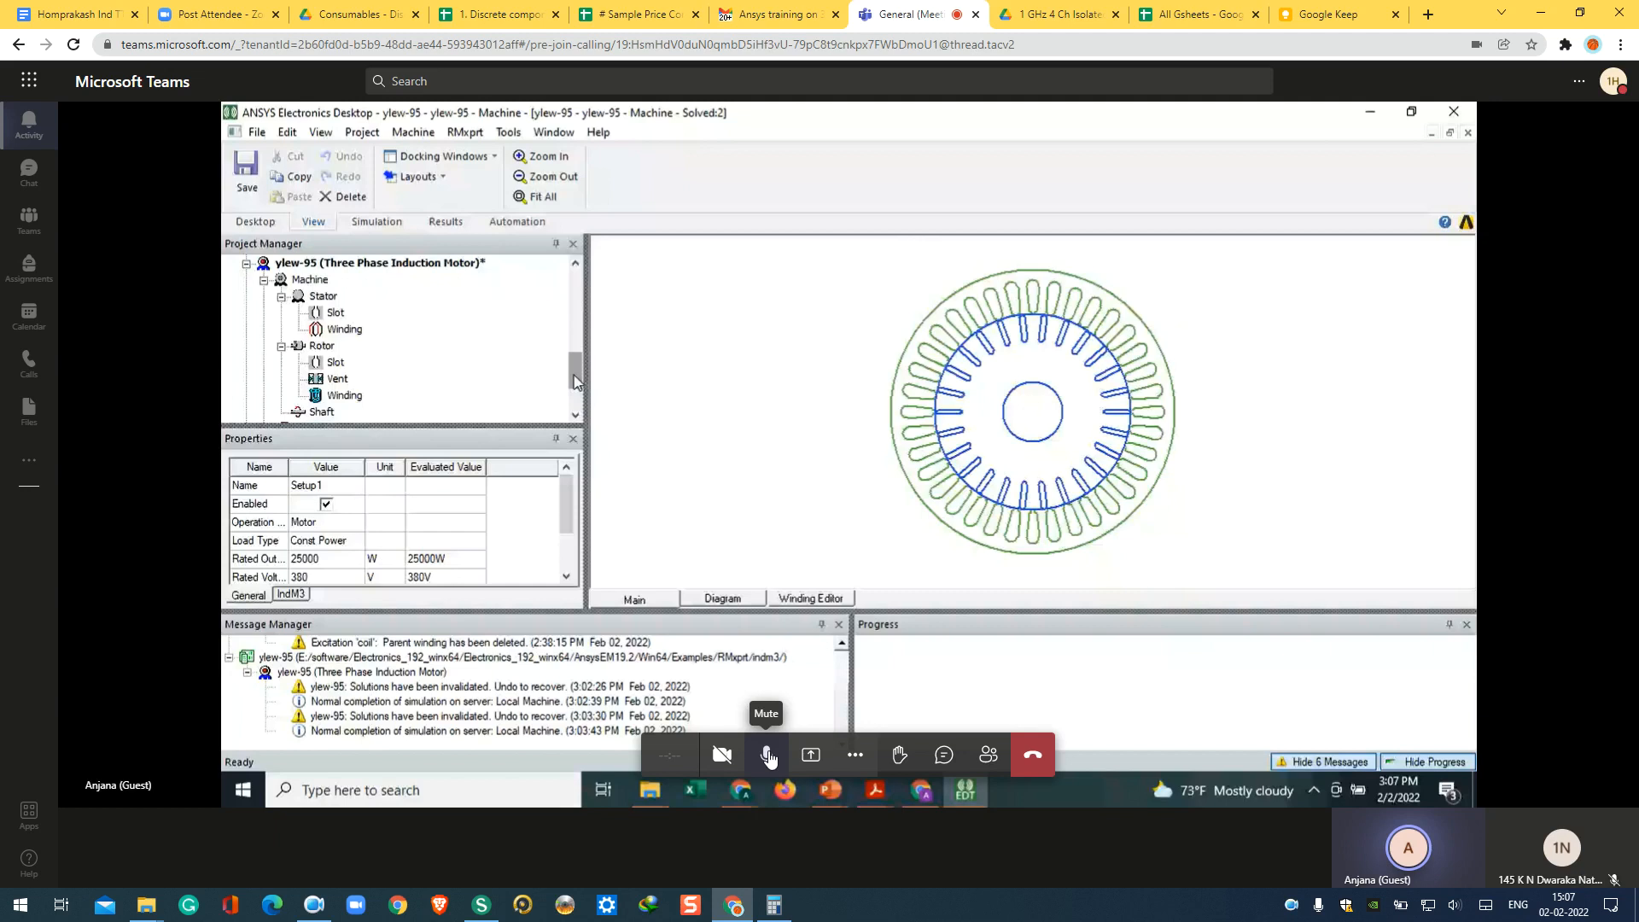
Step: Check the 2D and 3D type options for creating a Maxwell design from the induction motor's Setup1, and cancel the creation
drag(575, 381, 575, 358)
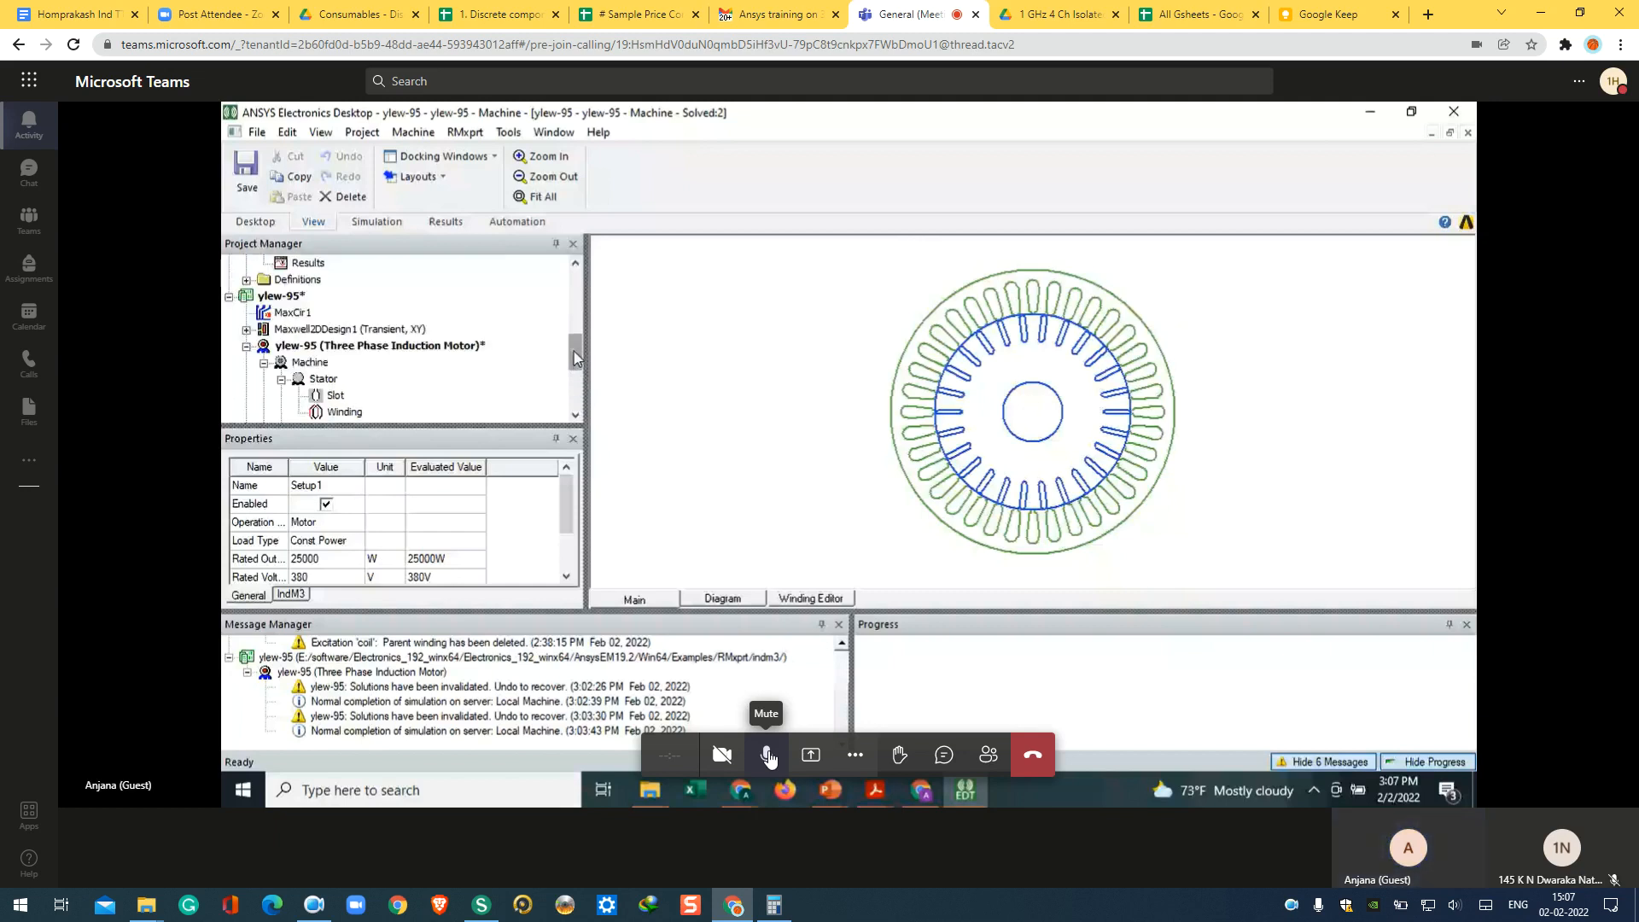
drag(574, 359, 576, 364)
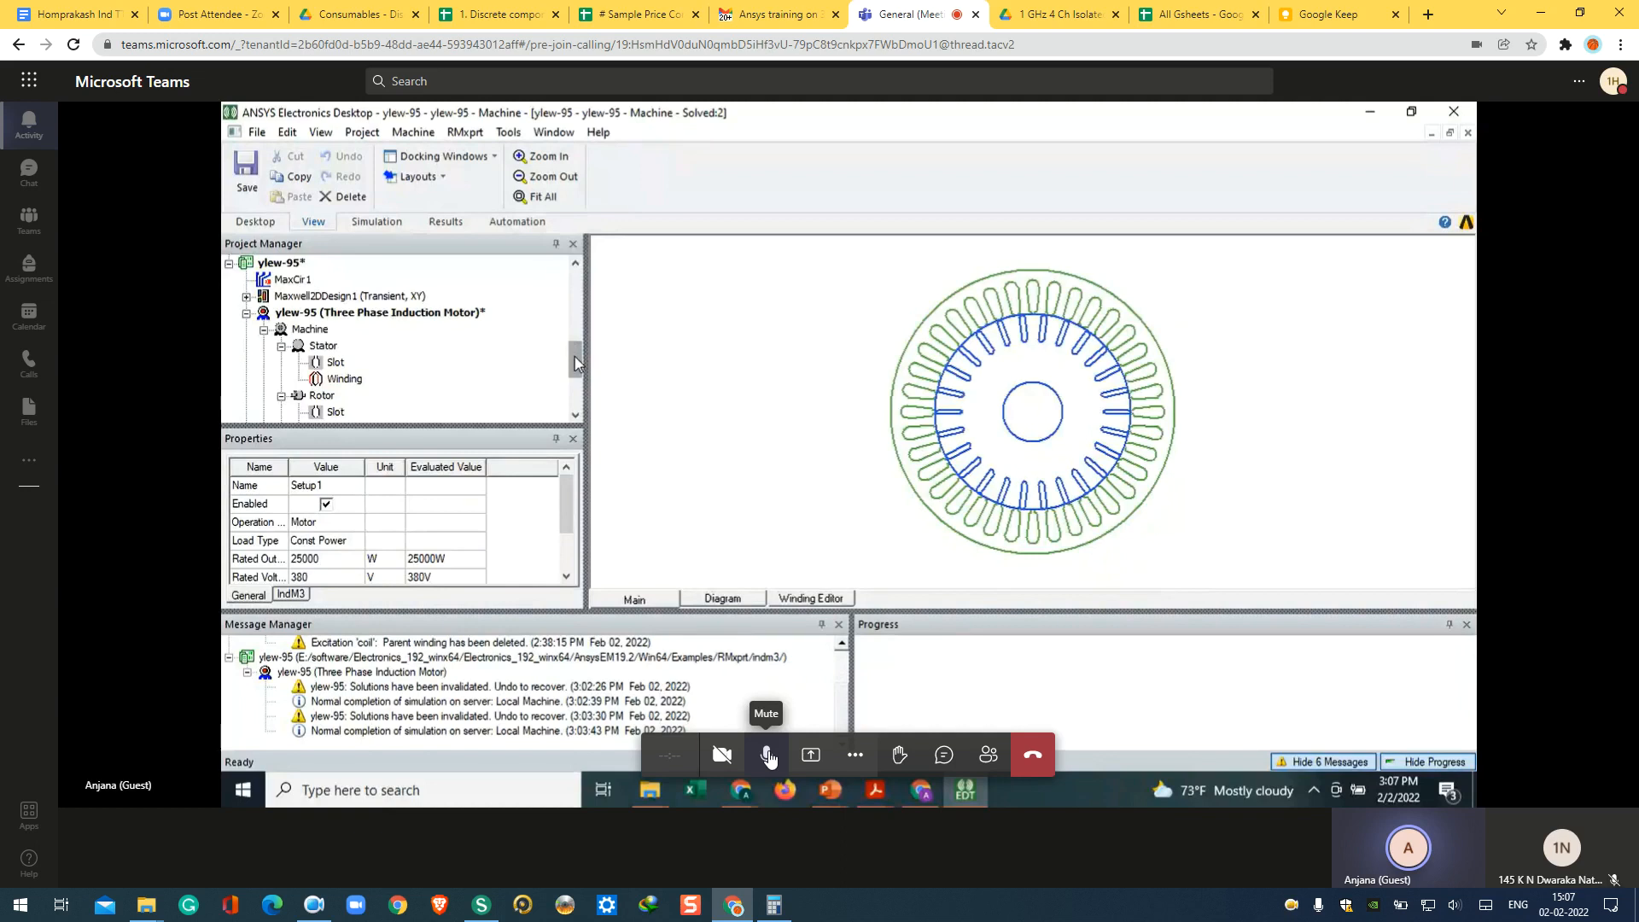
drag(574, 363, 577, 369)
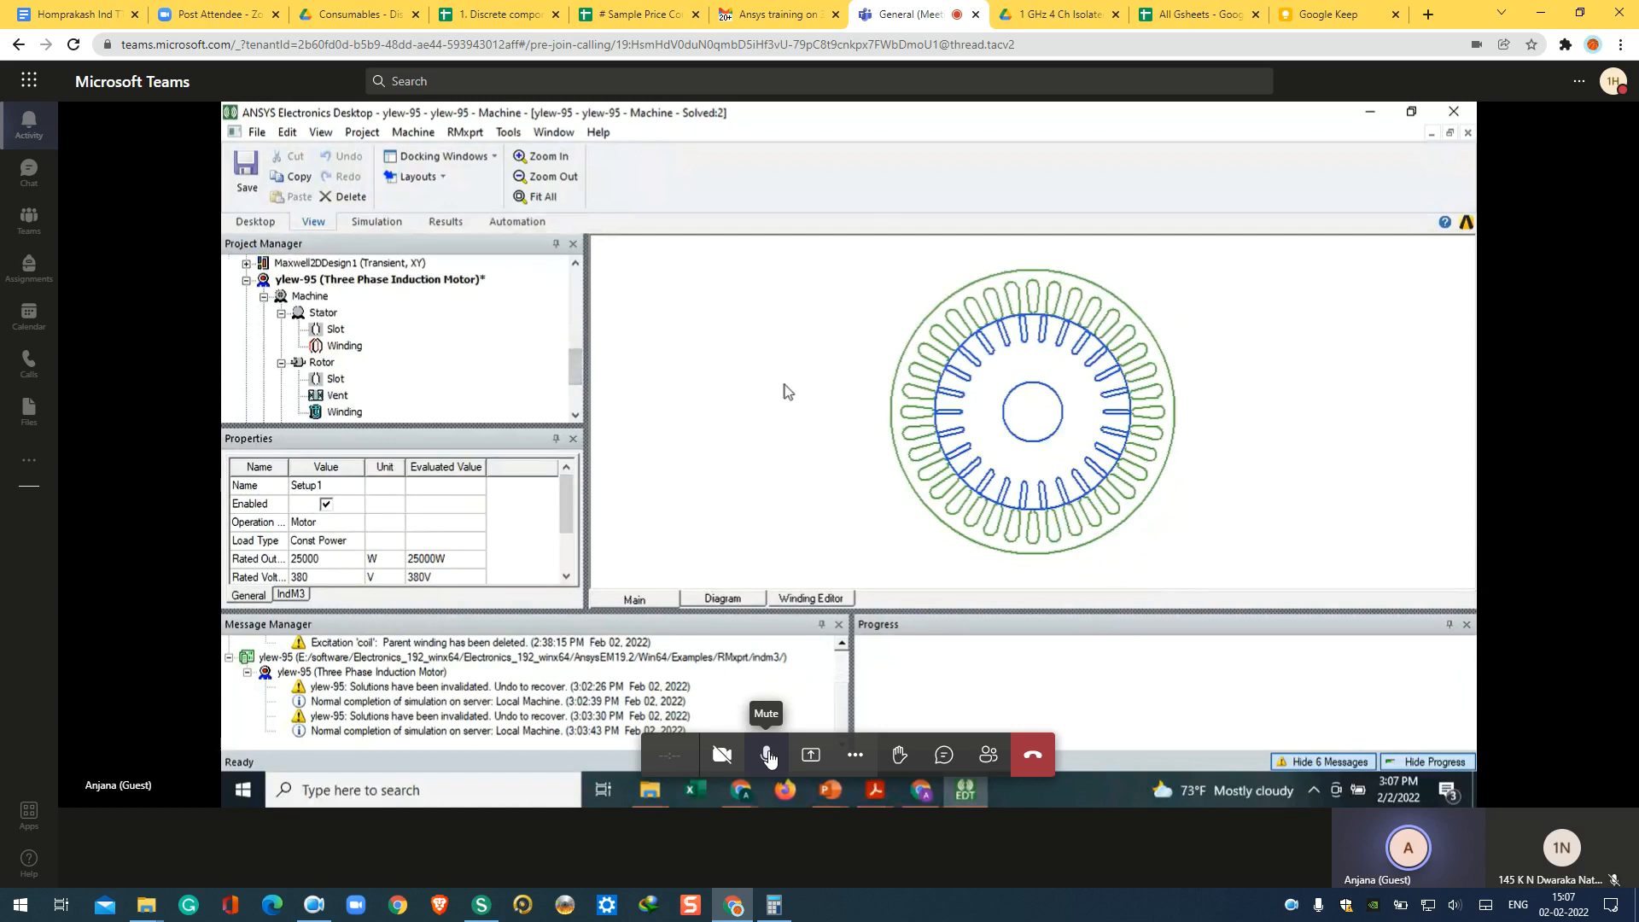
drag(572, 378, 574, 395)
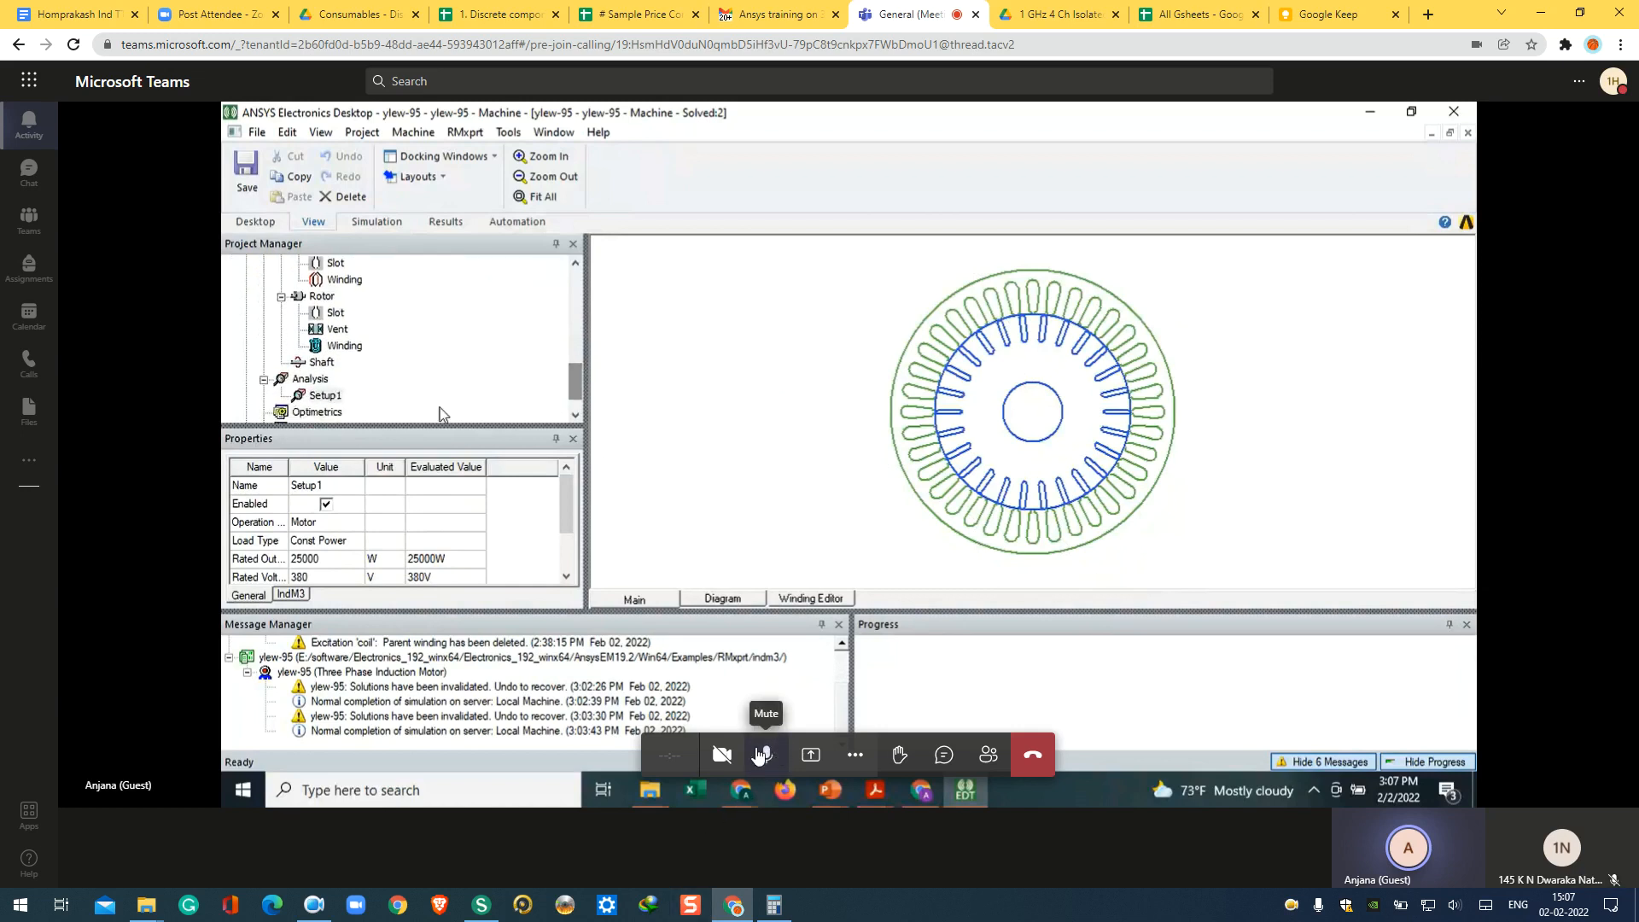
click(321, 396)
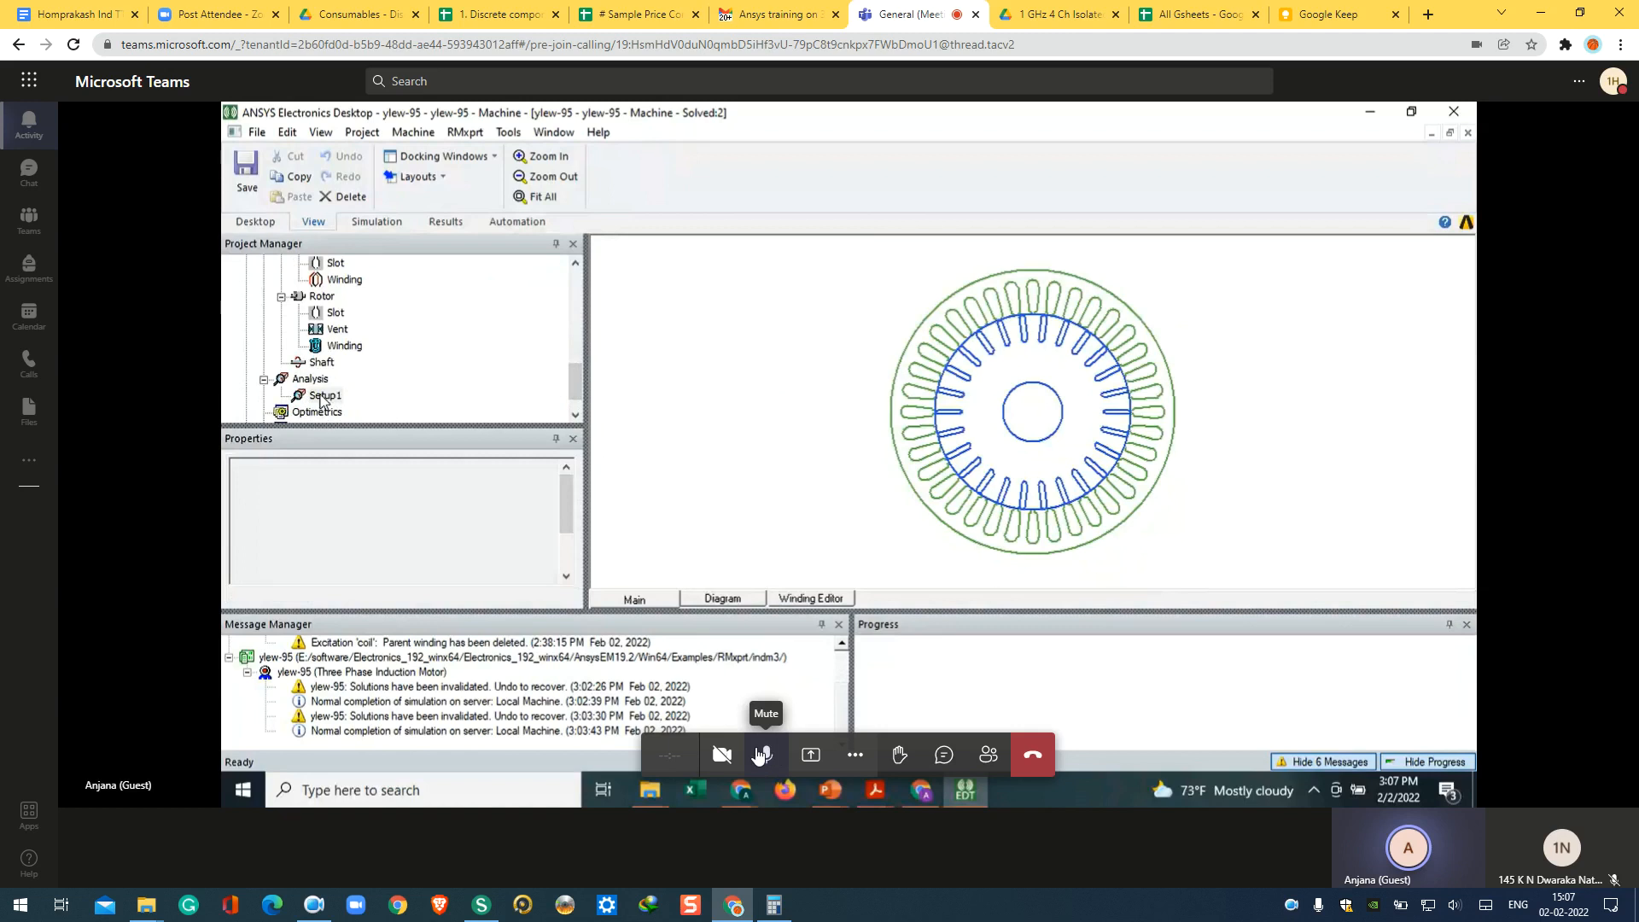
right_click(322, 396)
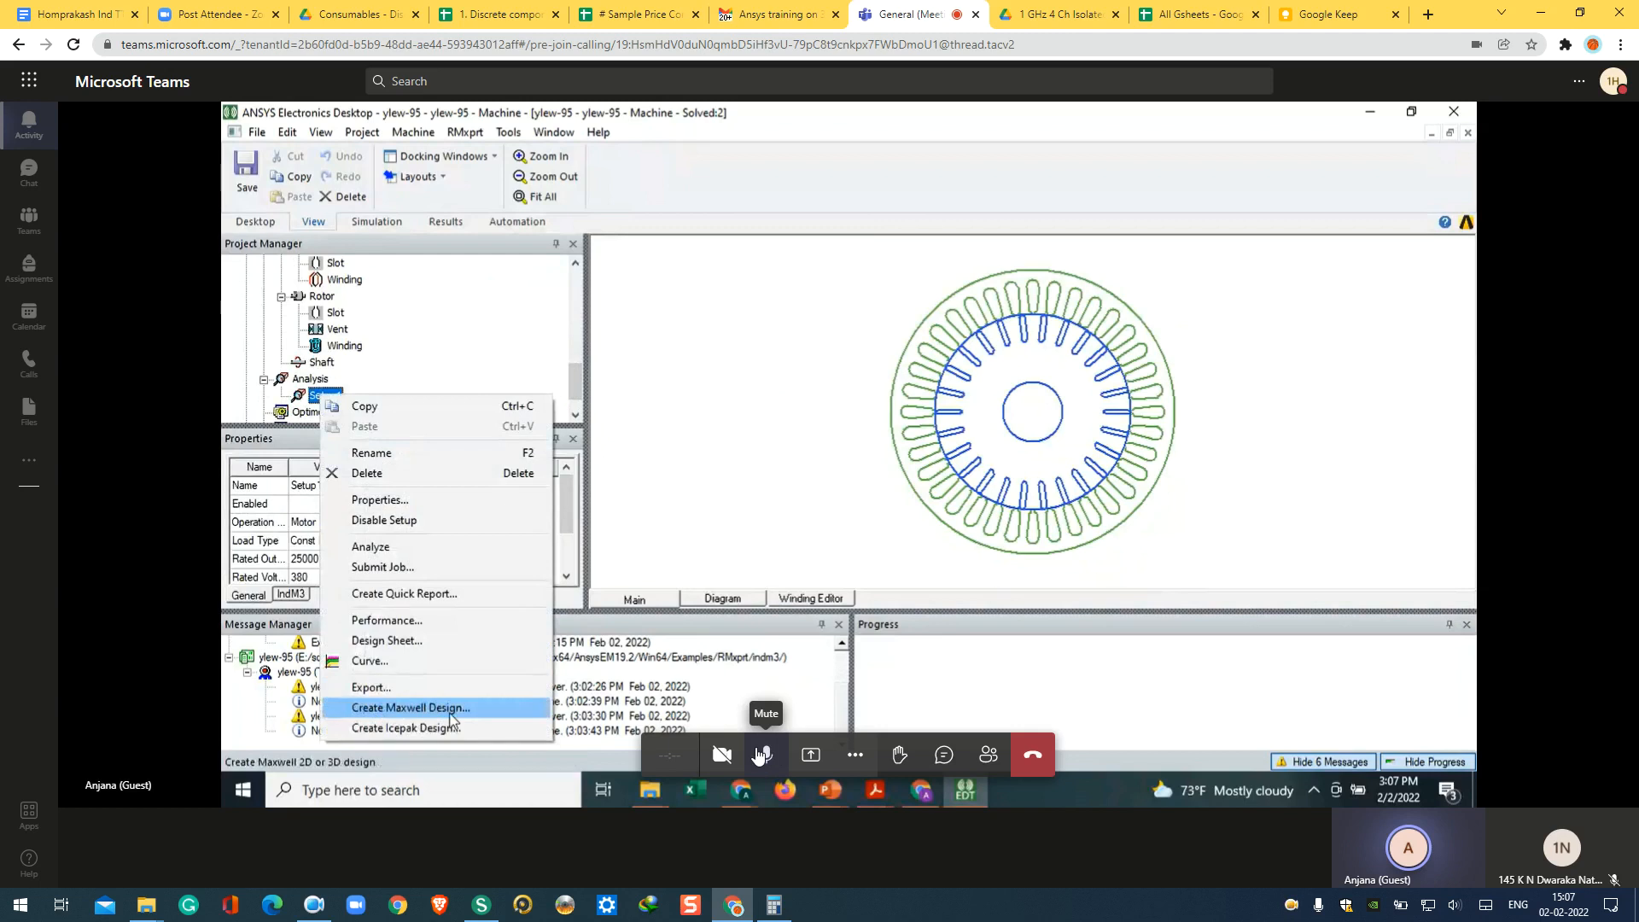
click(453, 720)
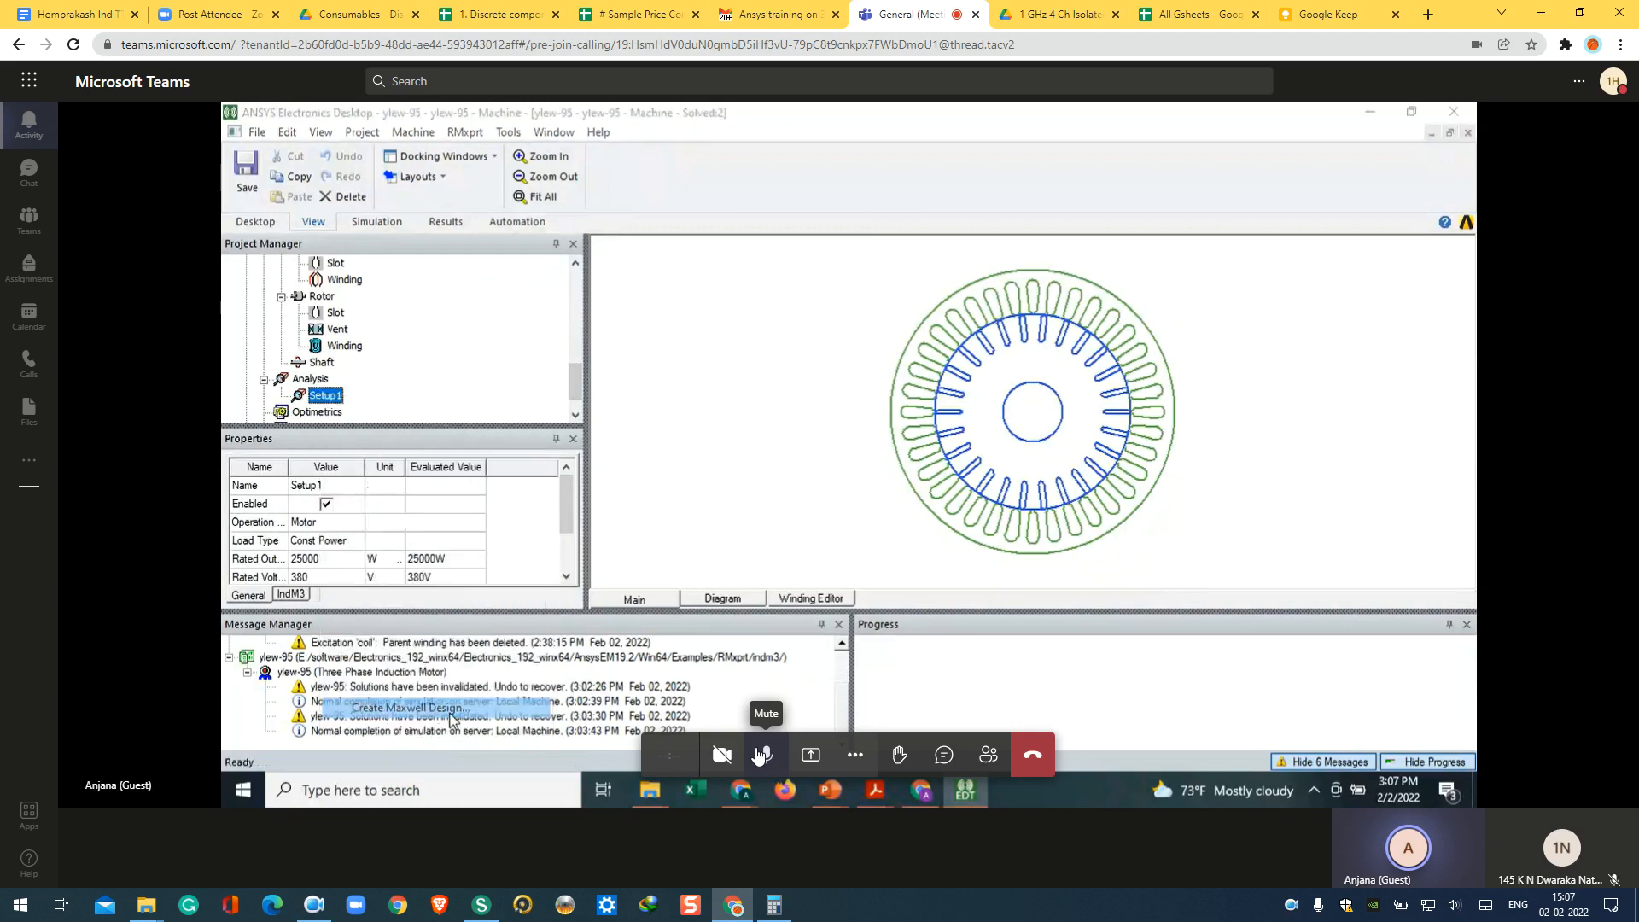
click(865, 405)
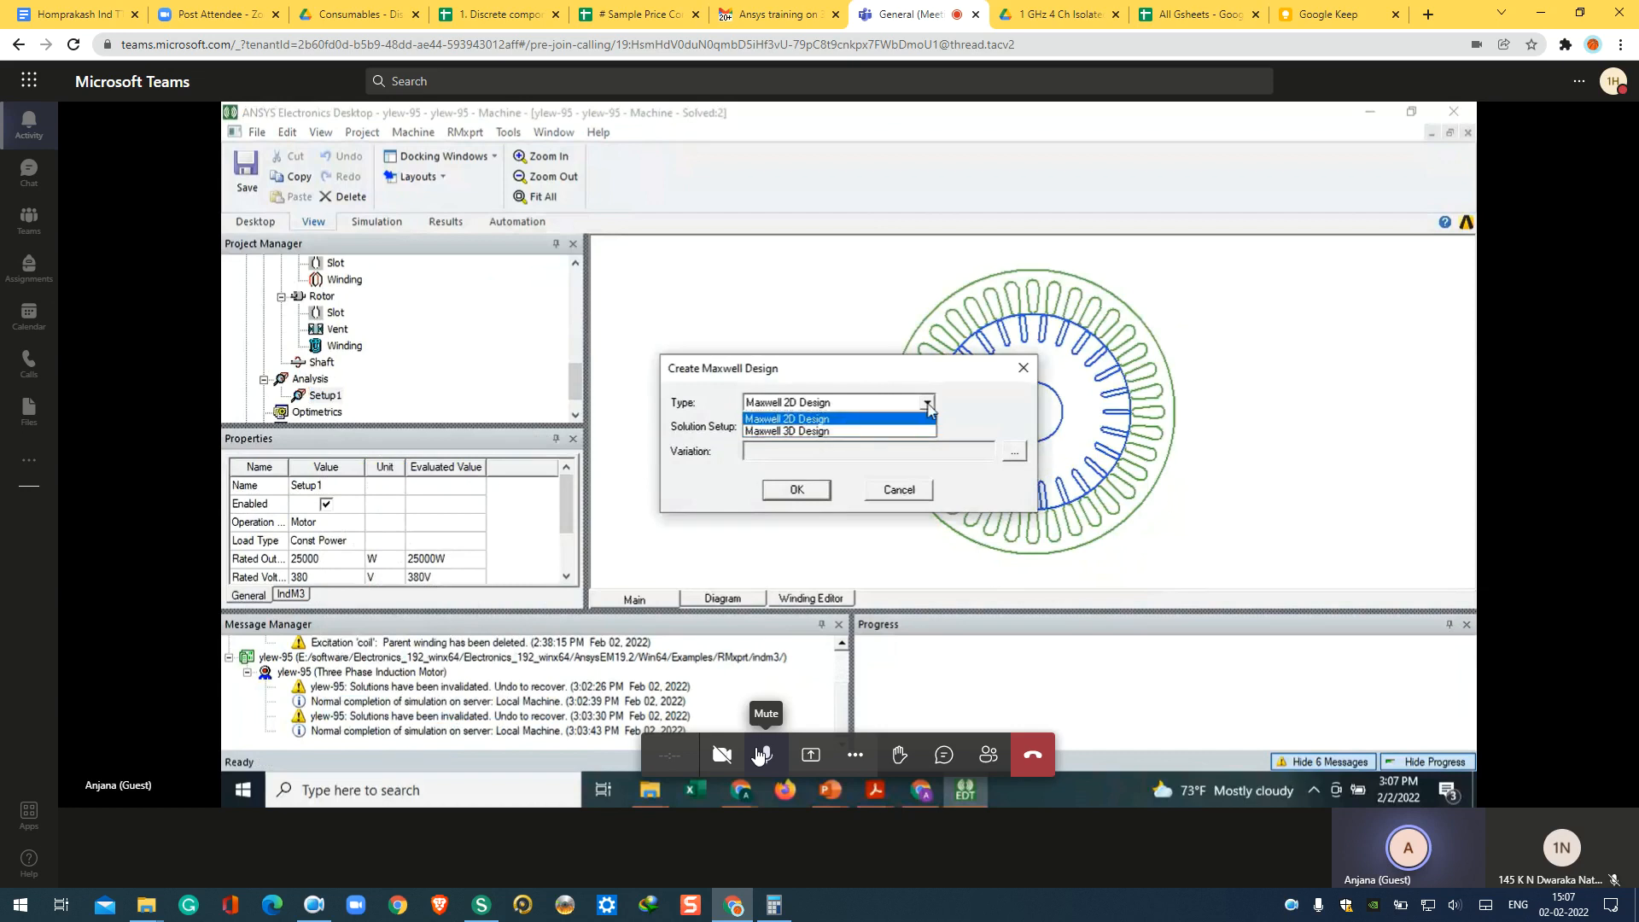
click(819, 419)
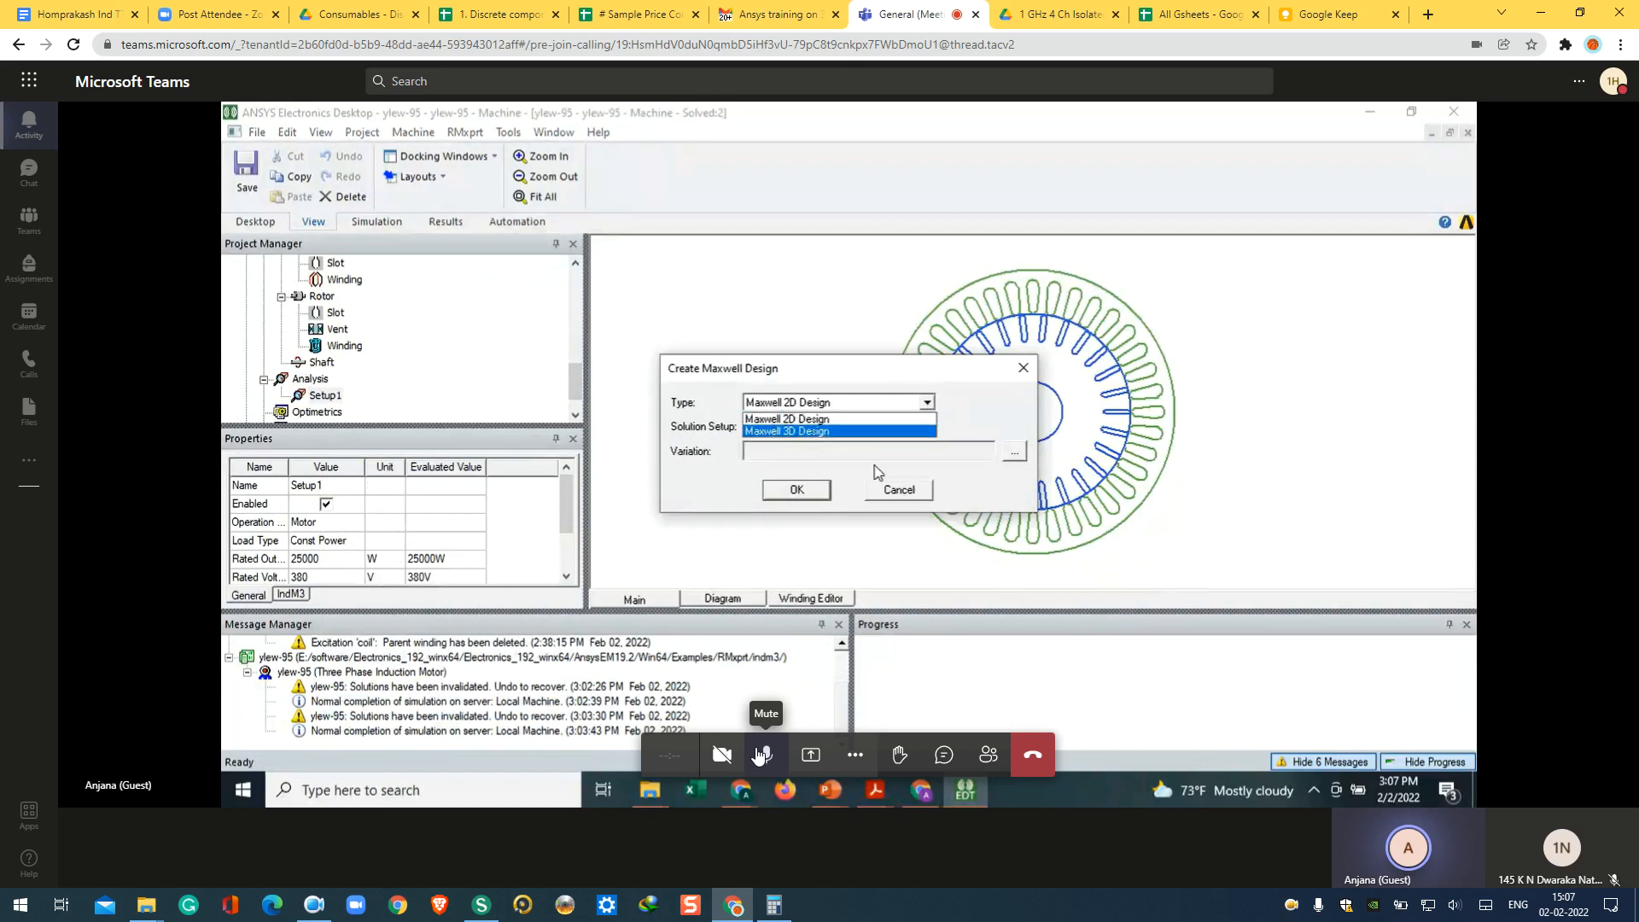
click(901, 490)
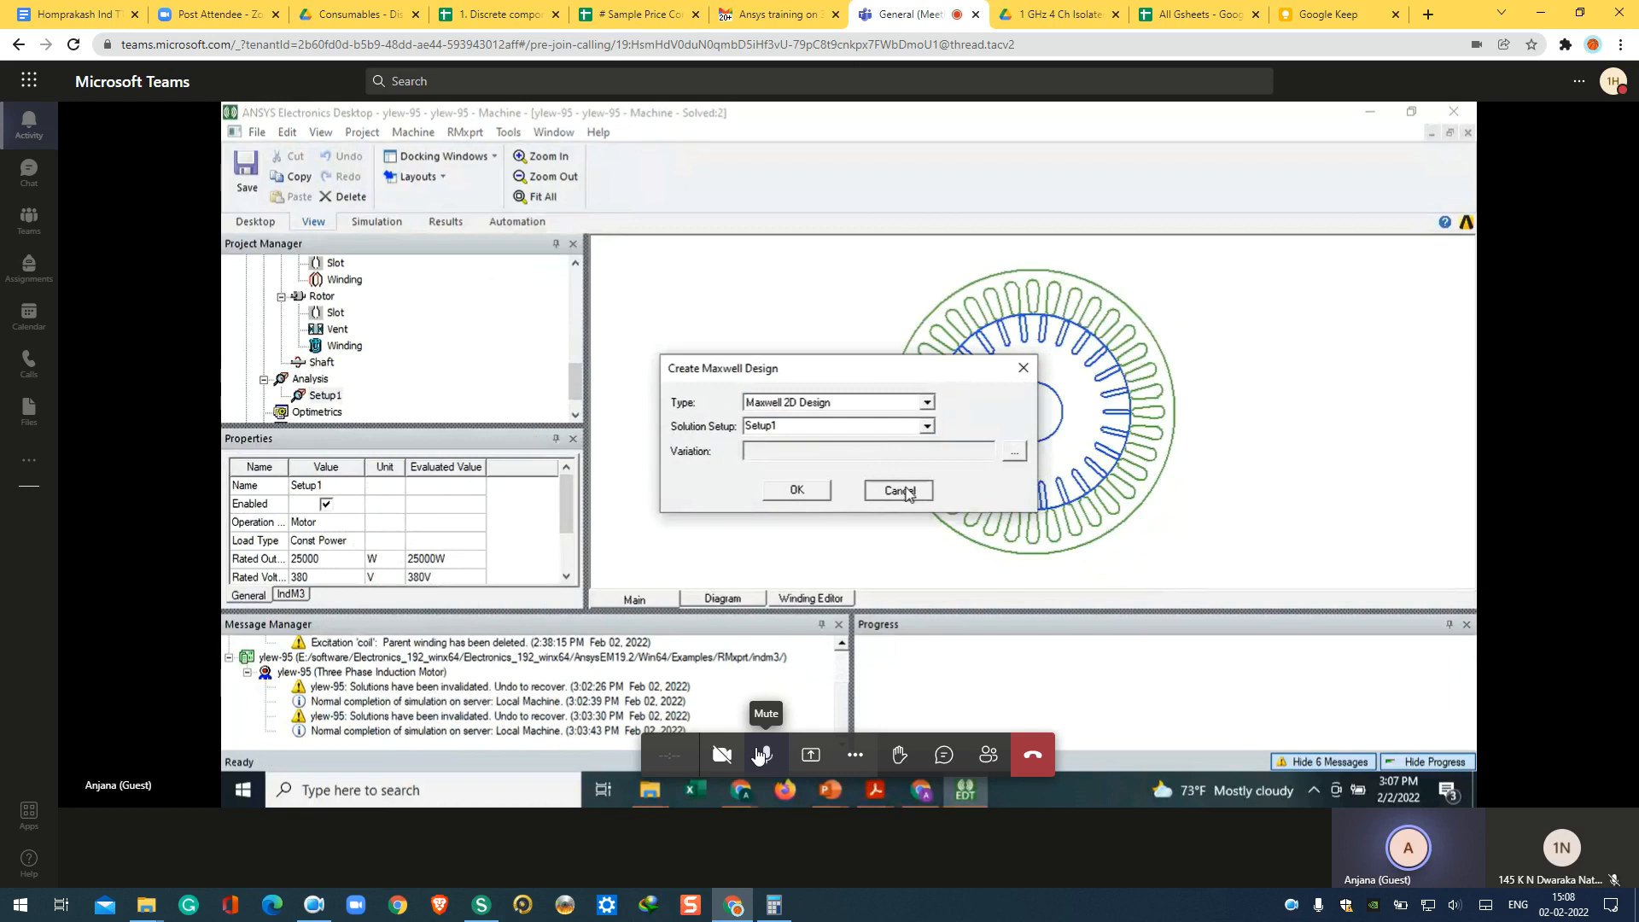
Step: Open Maxwell2DDesign1 (Transient, XY) of the ylew-95 project to show its motor geometry
scroll(461, 350, up, 3)
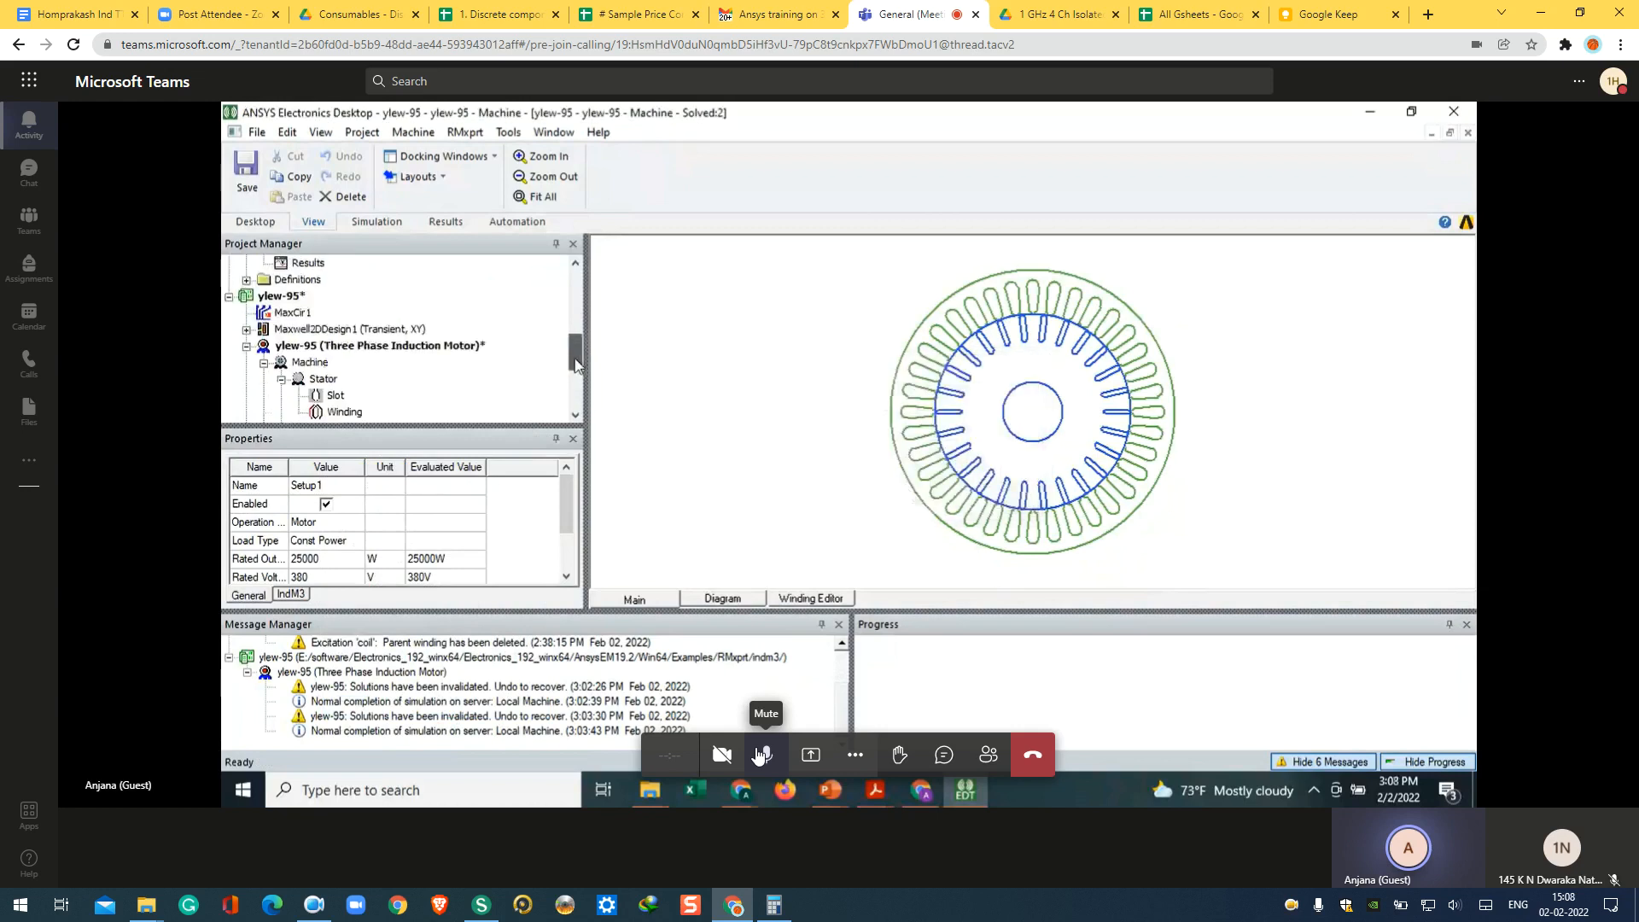
click(264, 333)
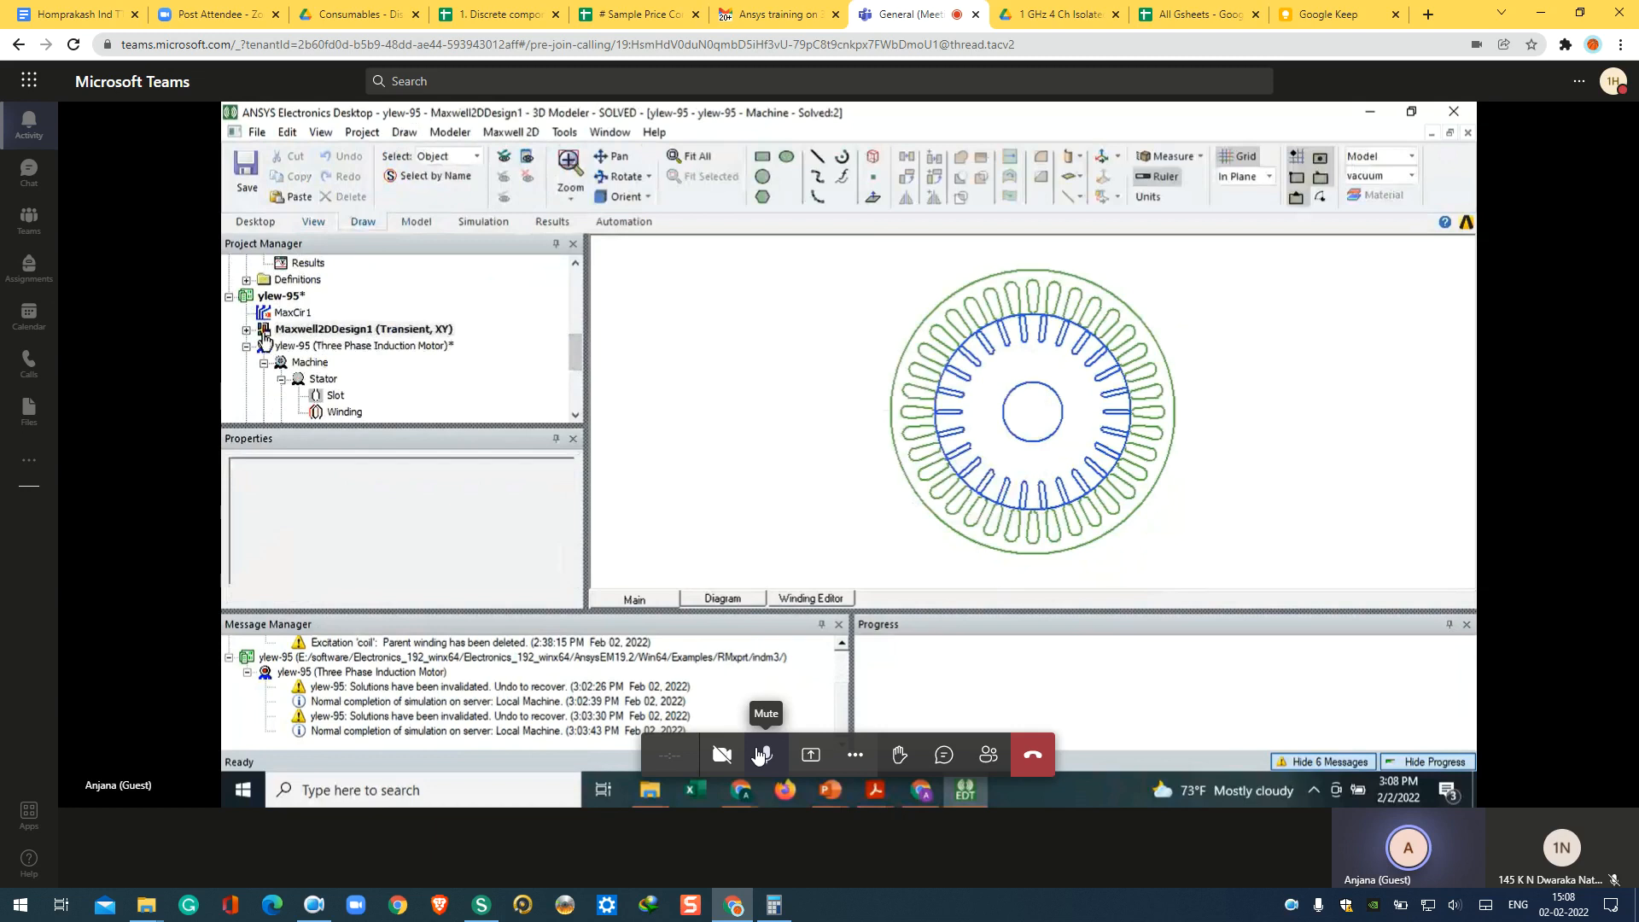
double_click(265, 331)
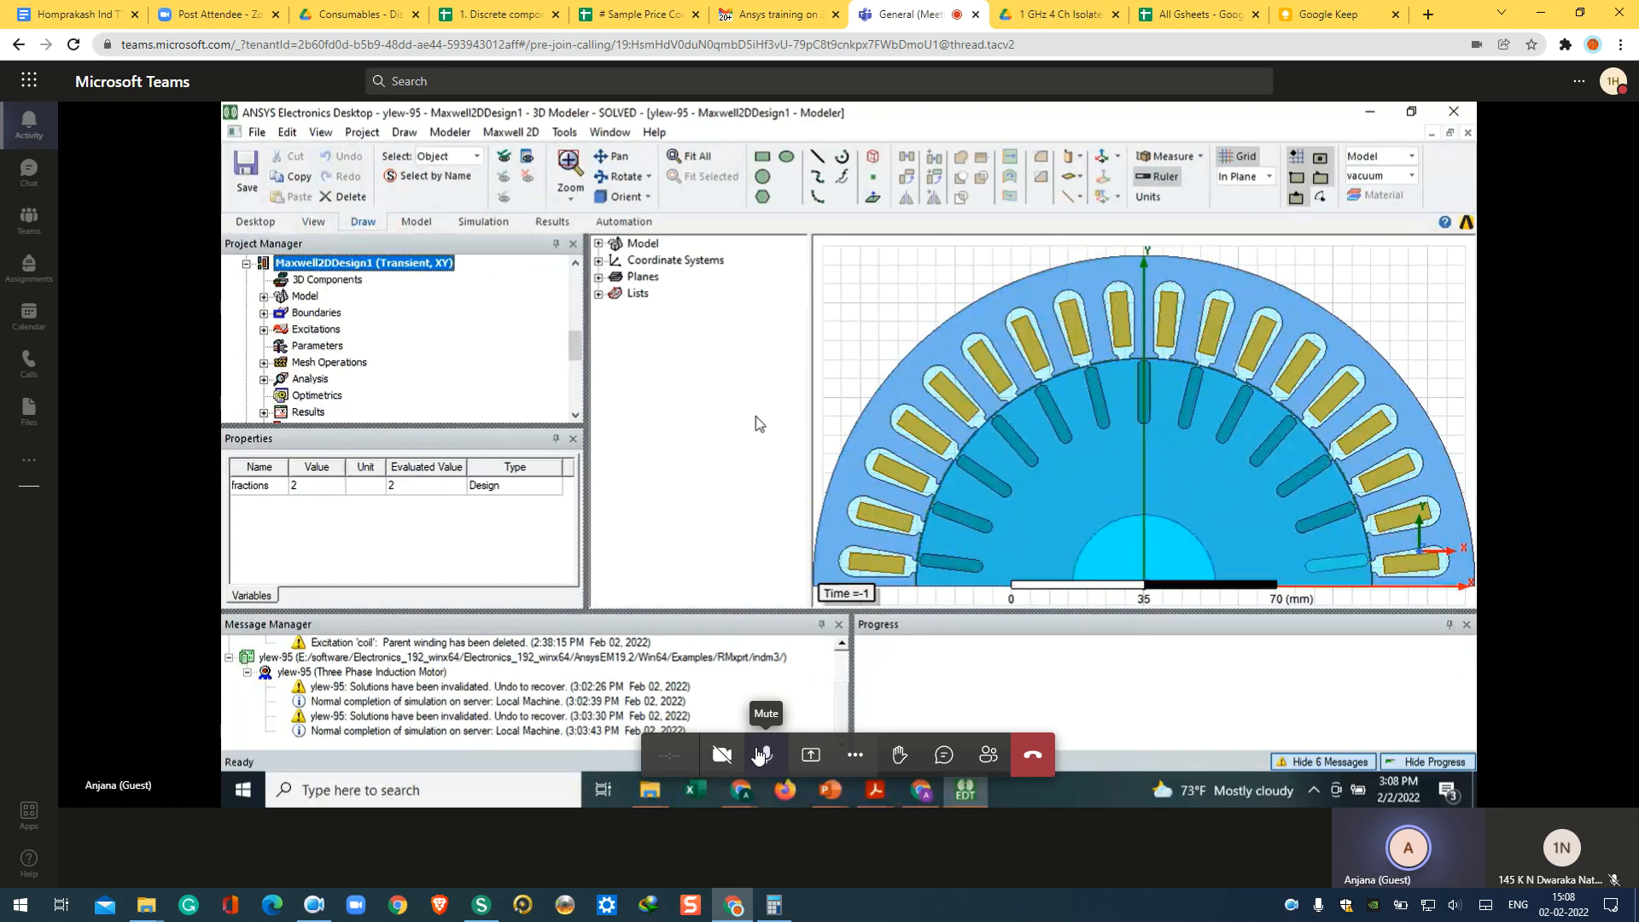
Step: Expand the model, boundaries and excitations of Maxwell2DDesign1 and review the band region of MotionSetup1
click(263, 296)
click(313, 317)
click(264, 330)
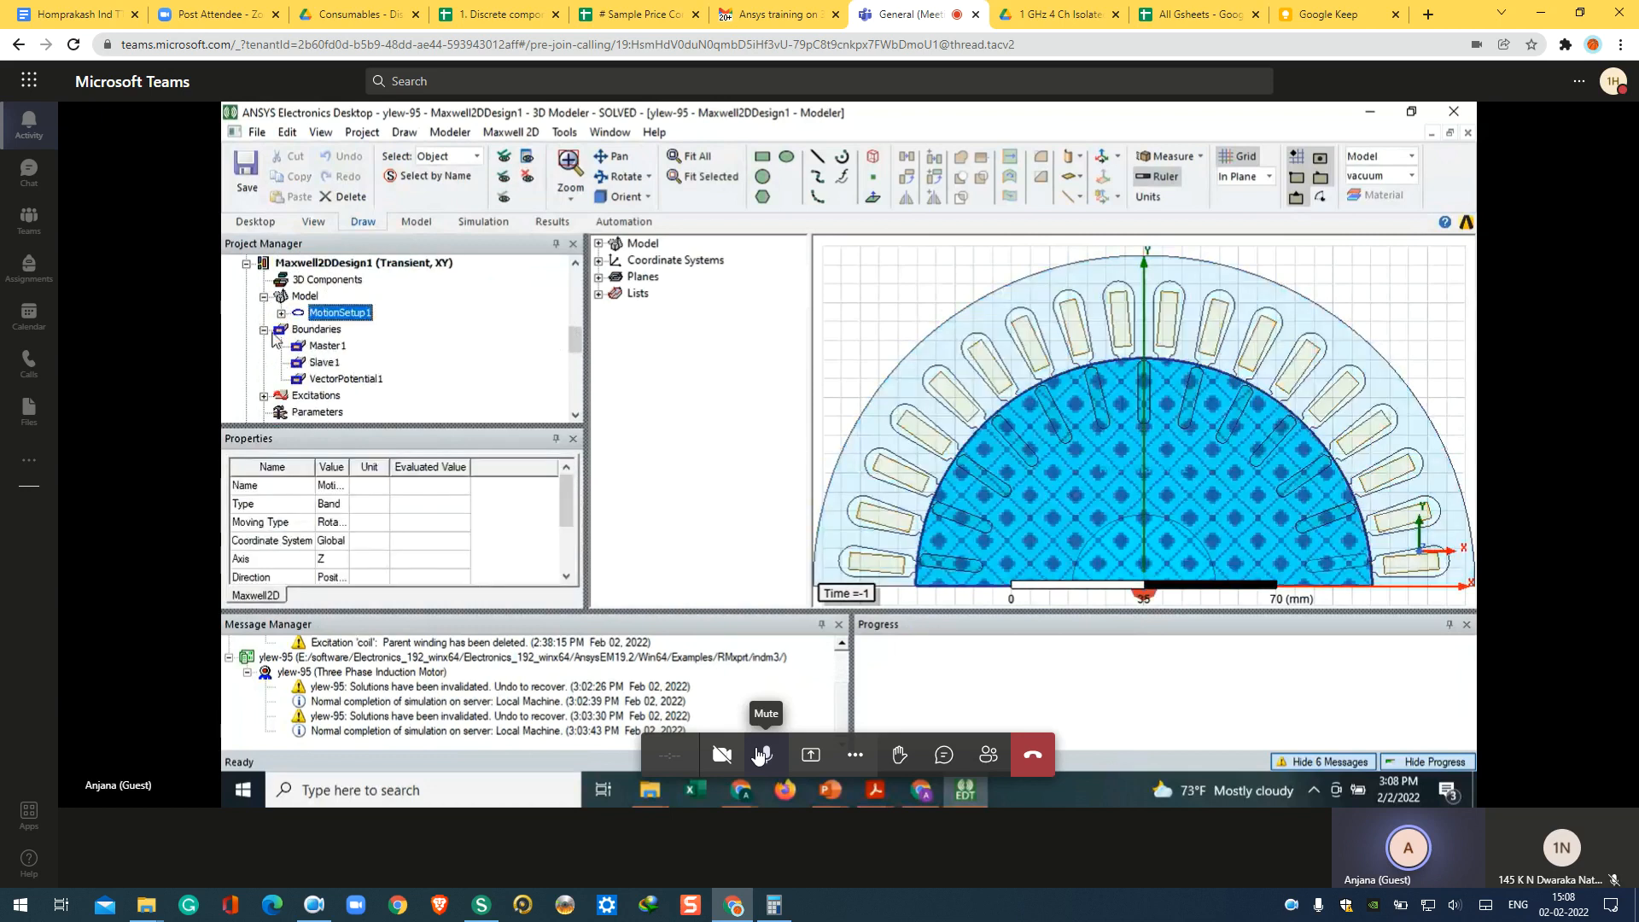
click(264, 395)
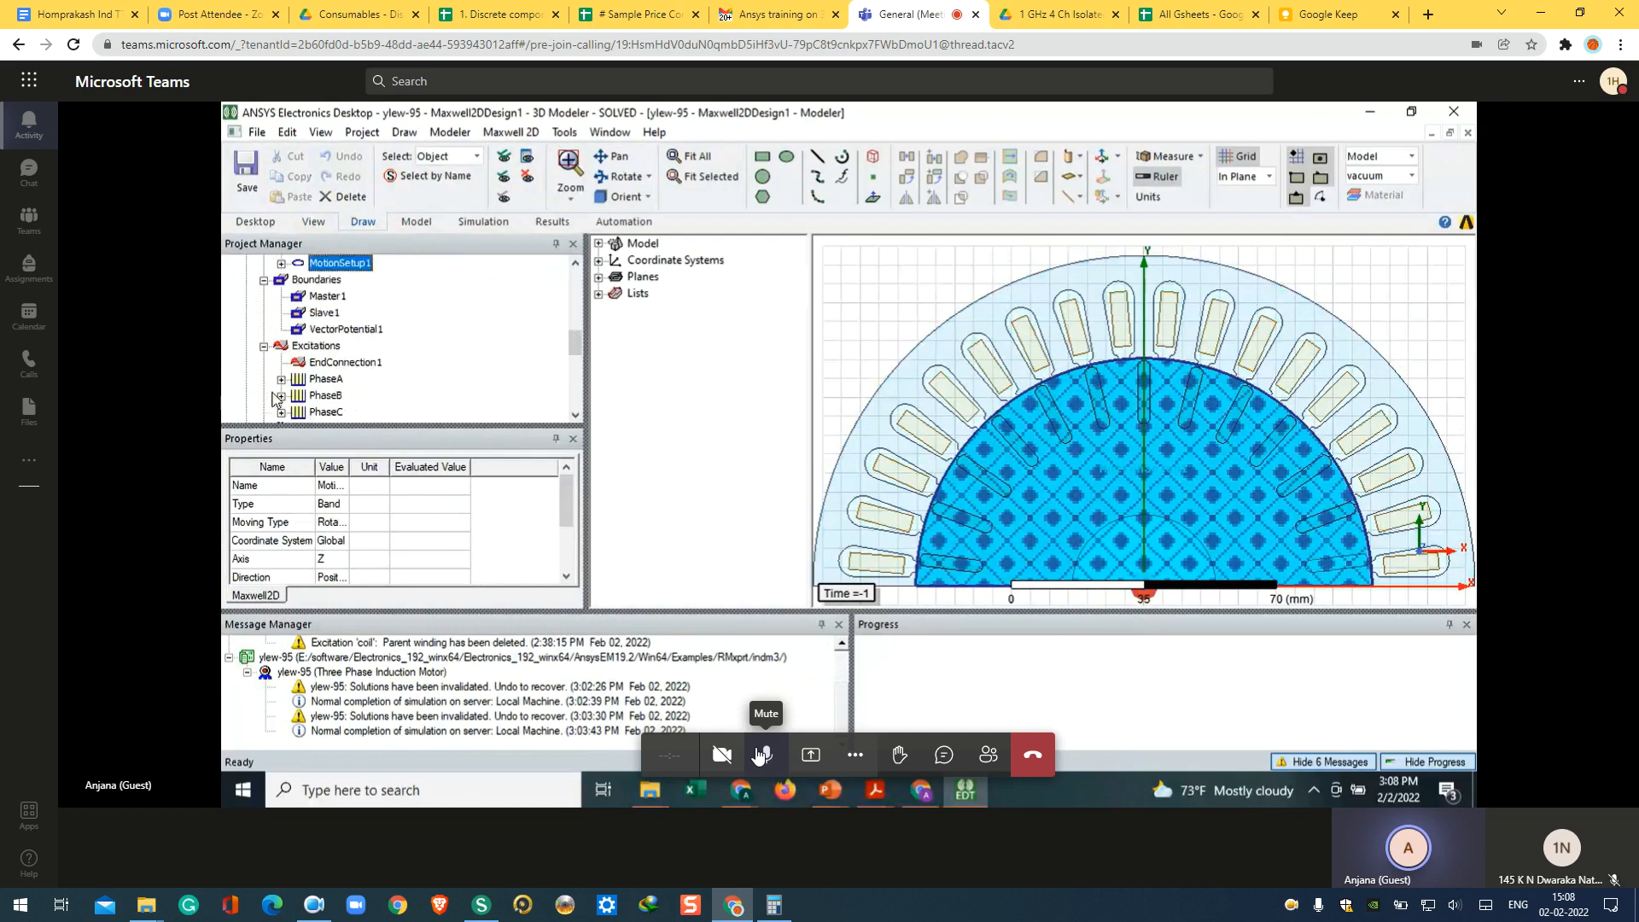
Step: Expand the analysis of Maxwell2DDesign1 and review the stop time and time step of its Setup1
drag(578, 353, 577, 367)
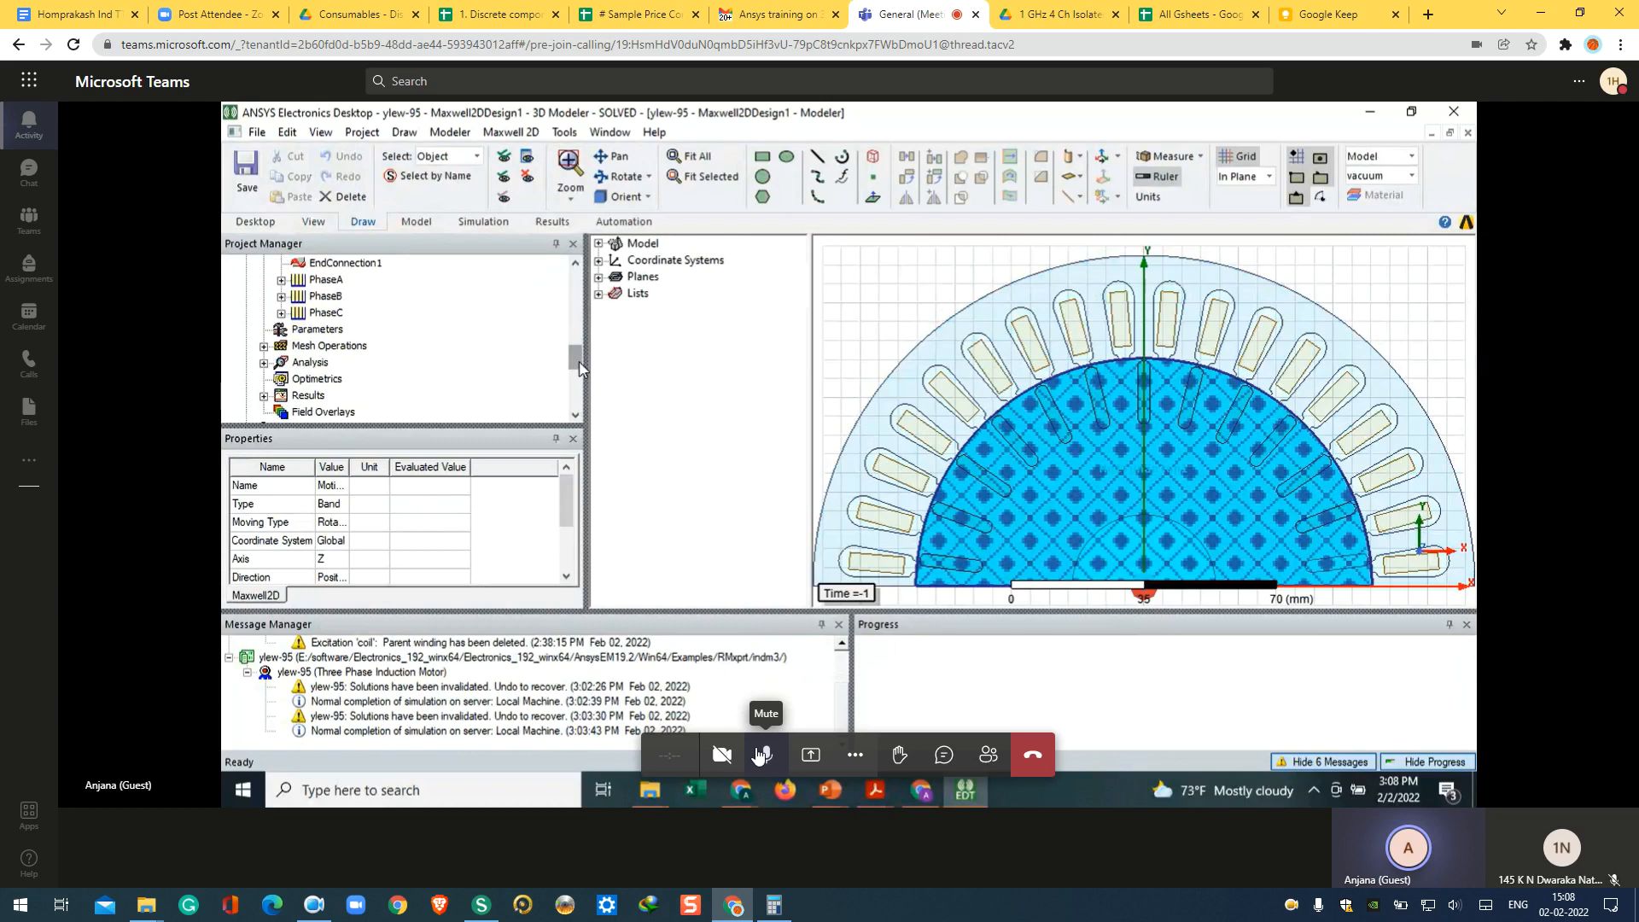
drag(580, 369, 580, 372)
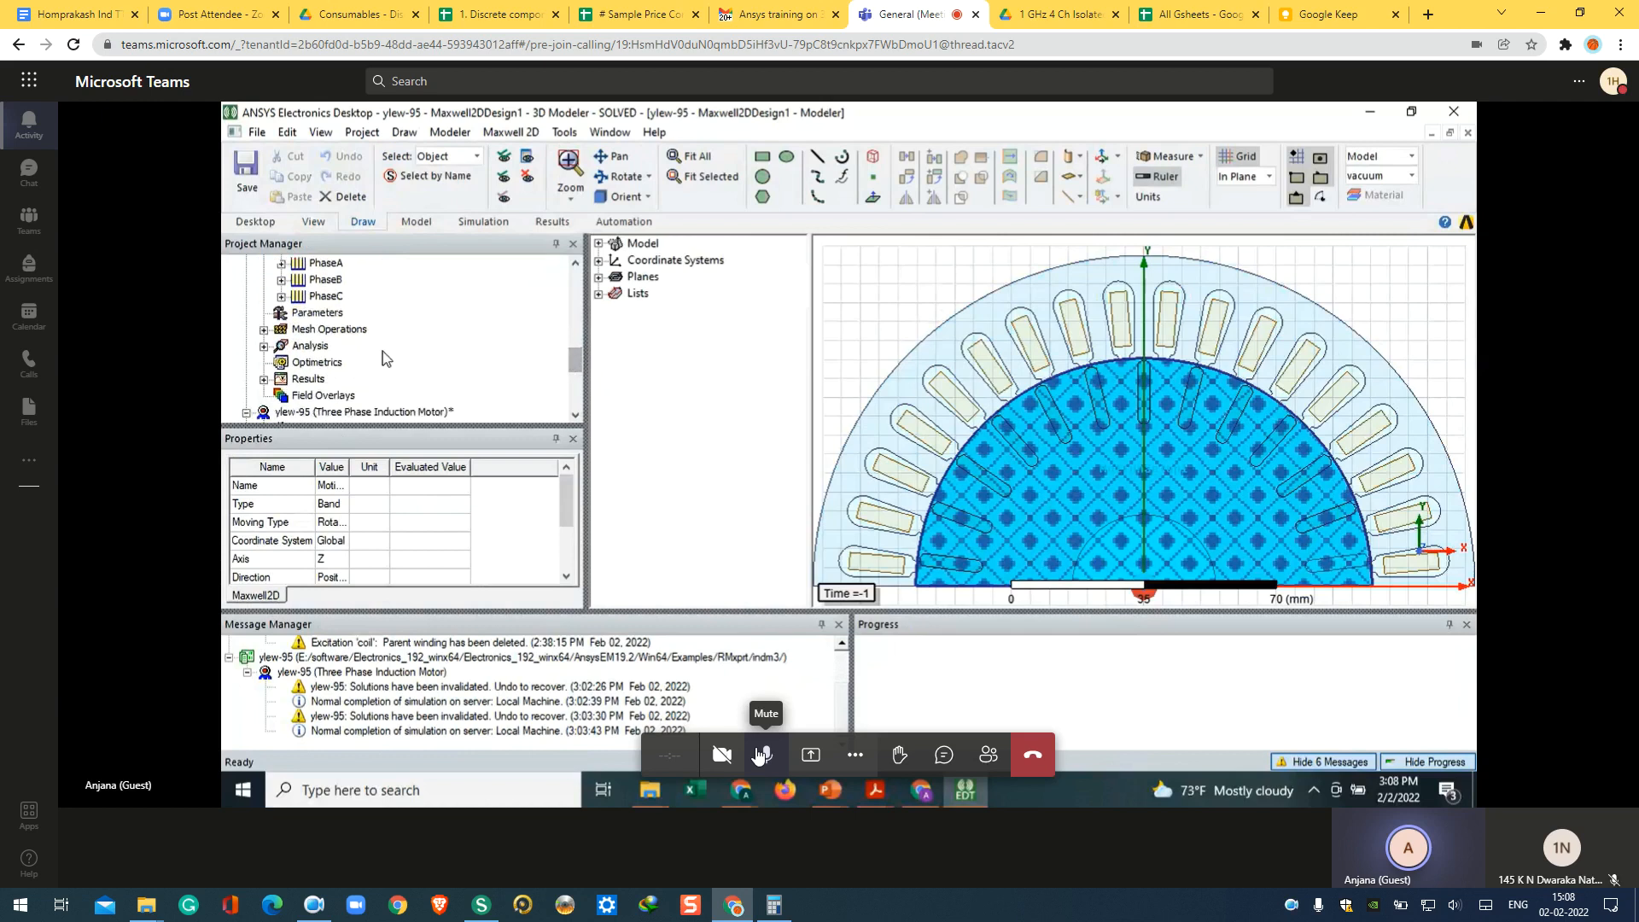
click(263, 346)
click(325, 361)
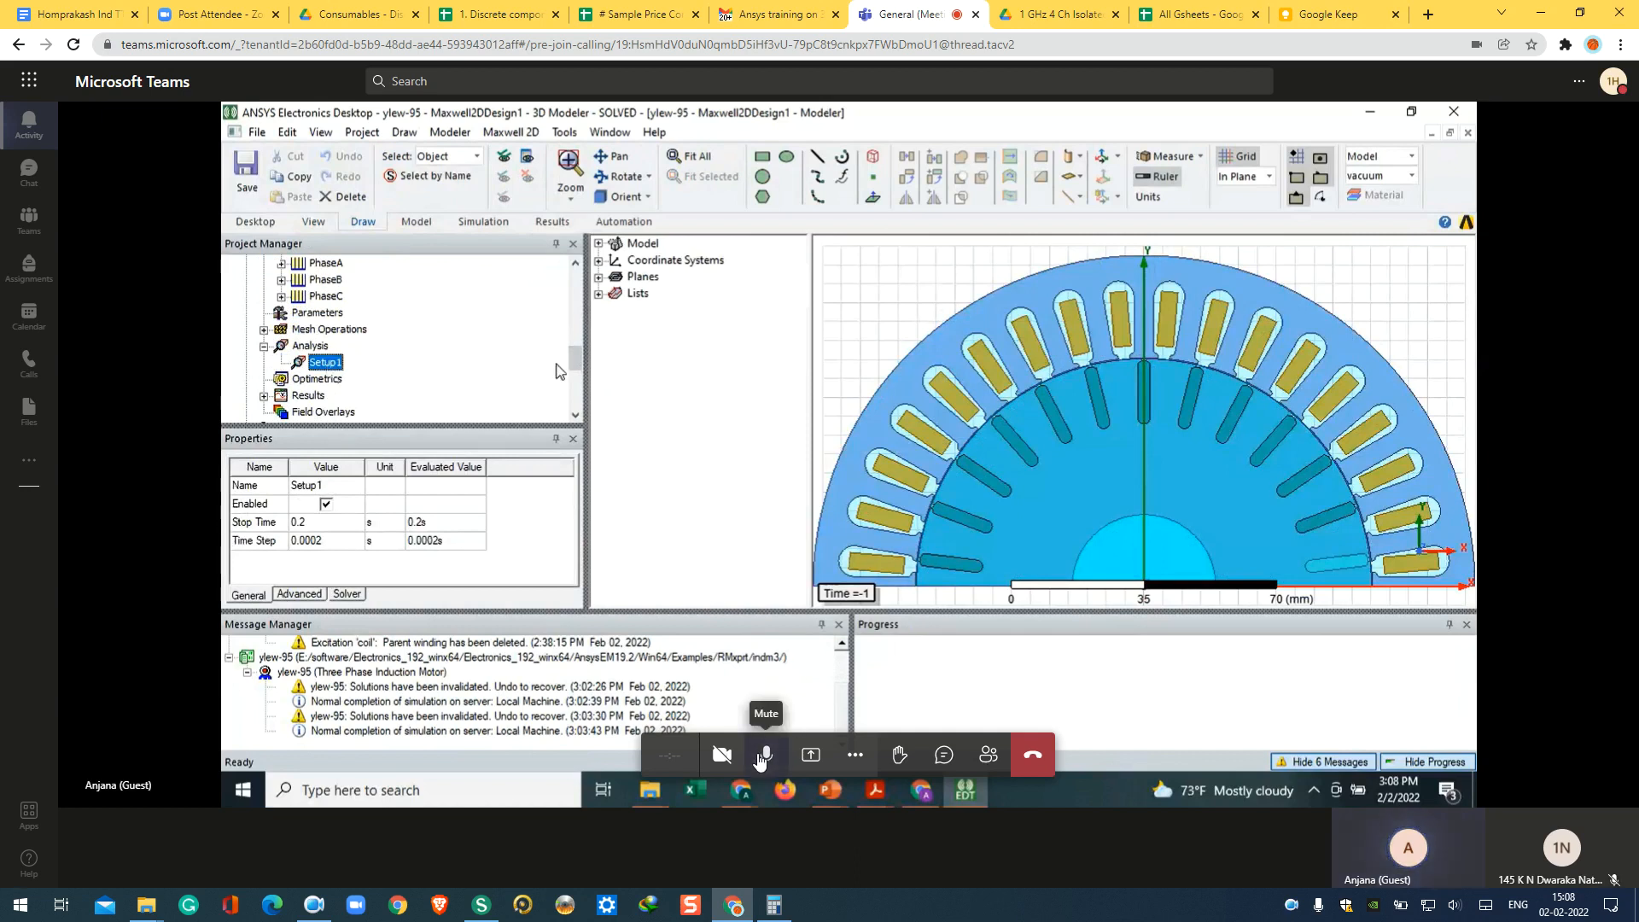
drag(576, 366, 578, 369)
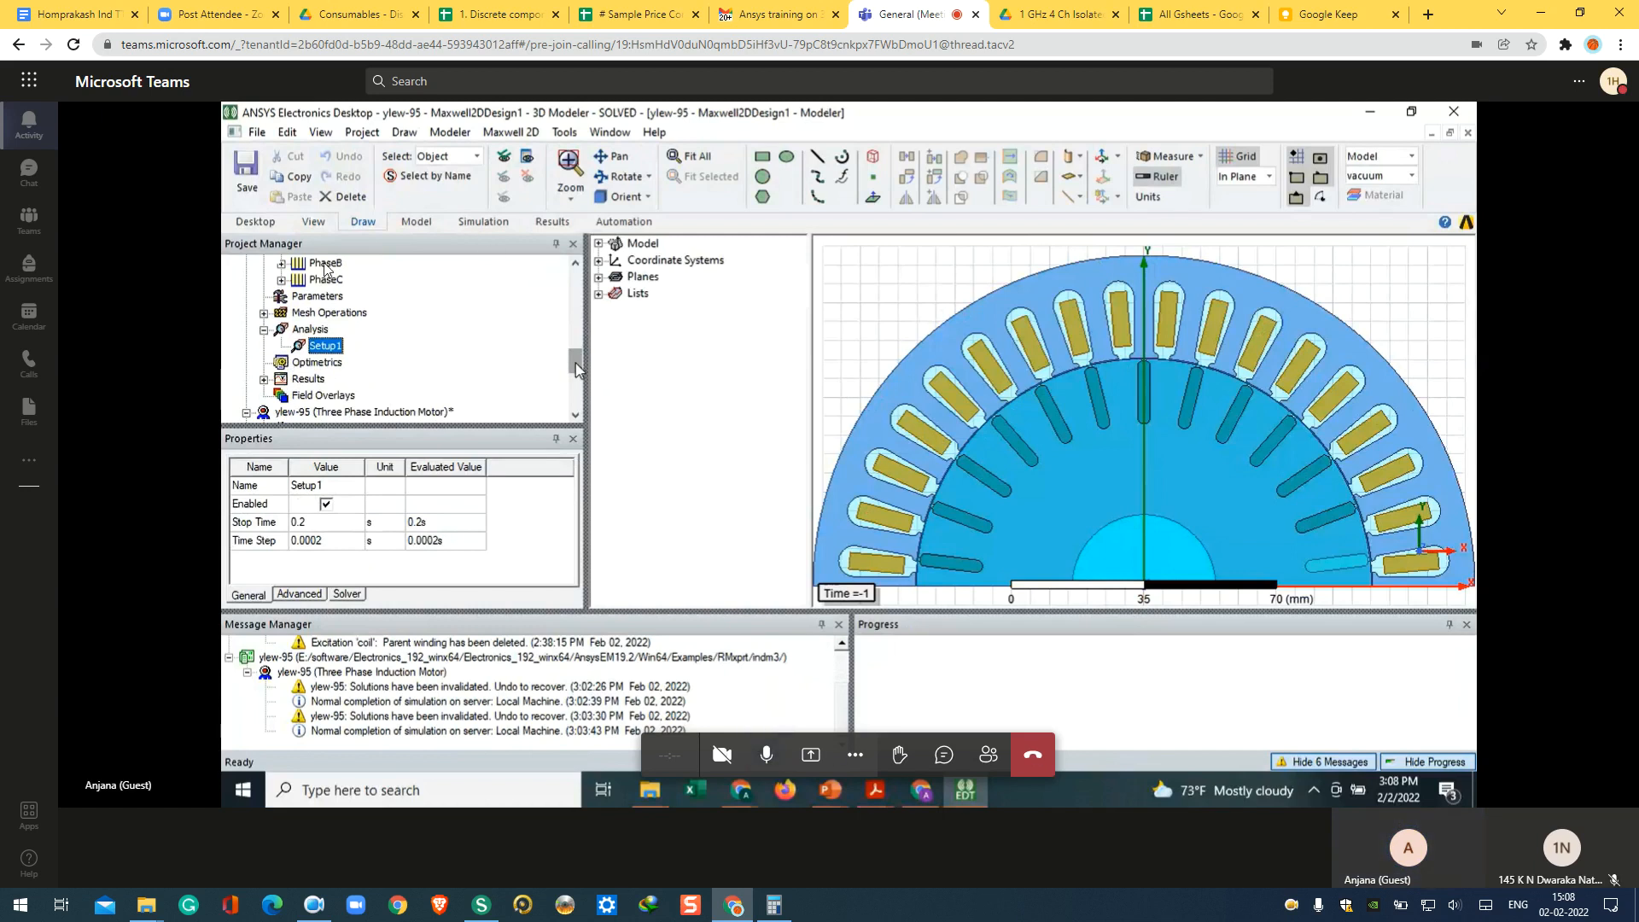
drag(577, 369, 577, 337)
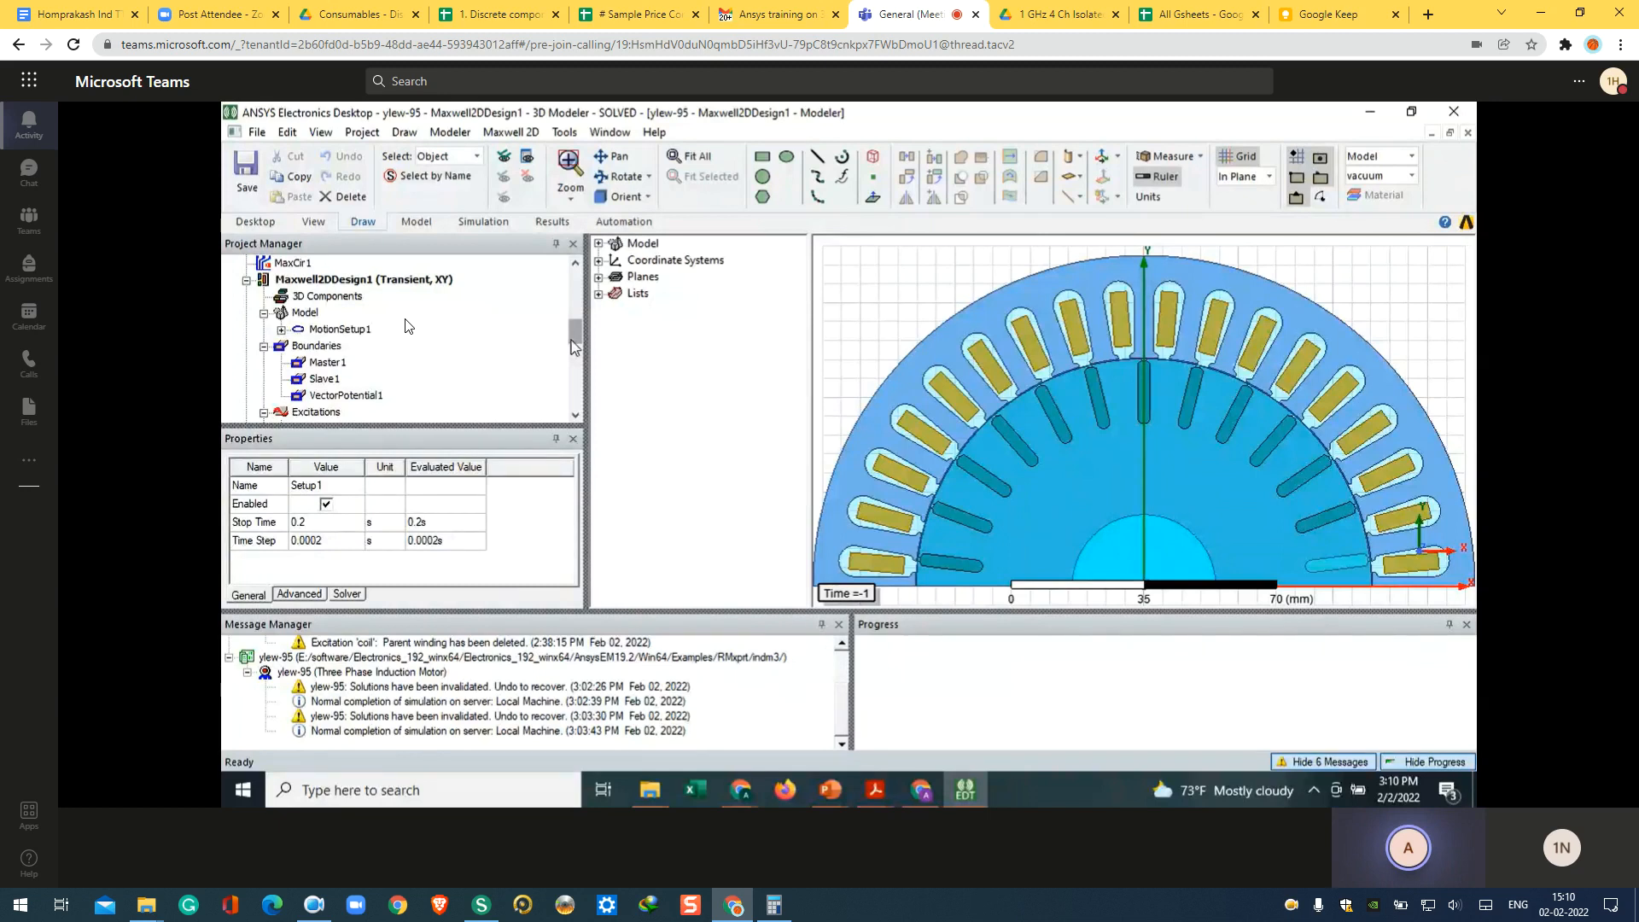
drag(572, 342, 572, 291)
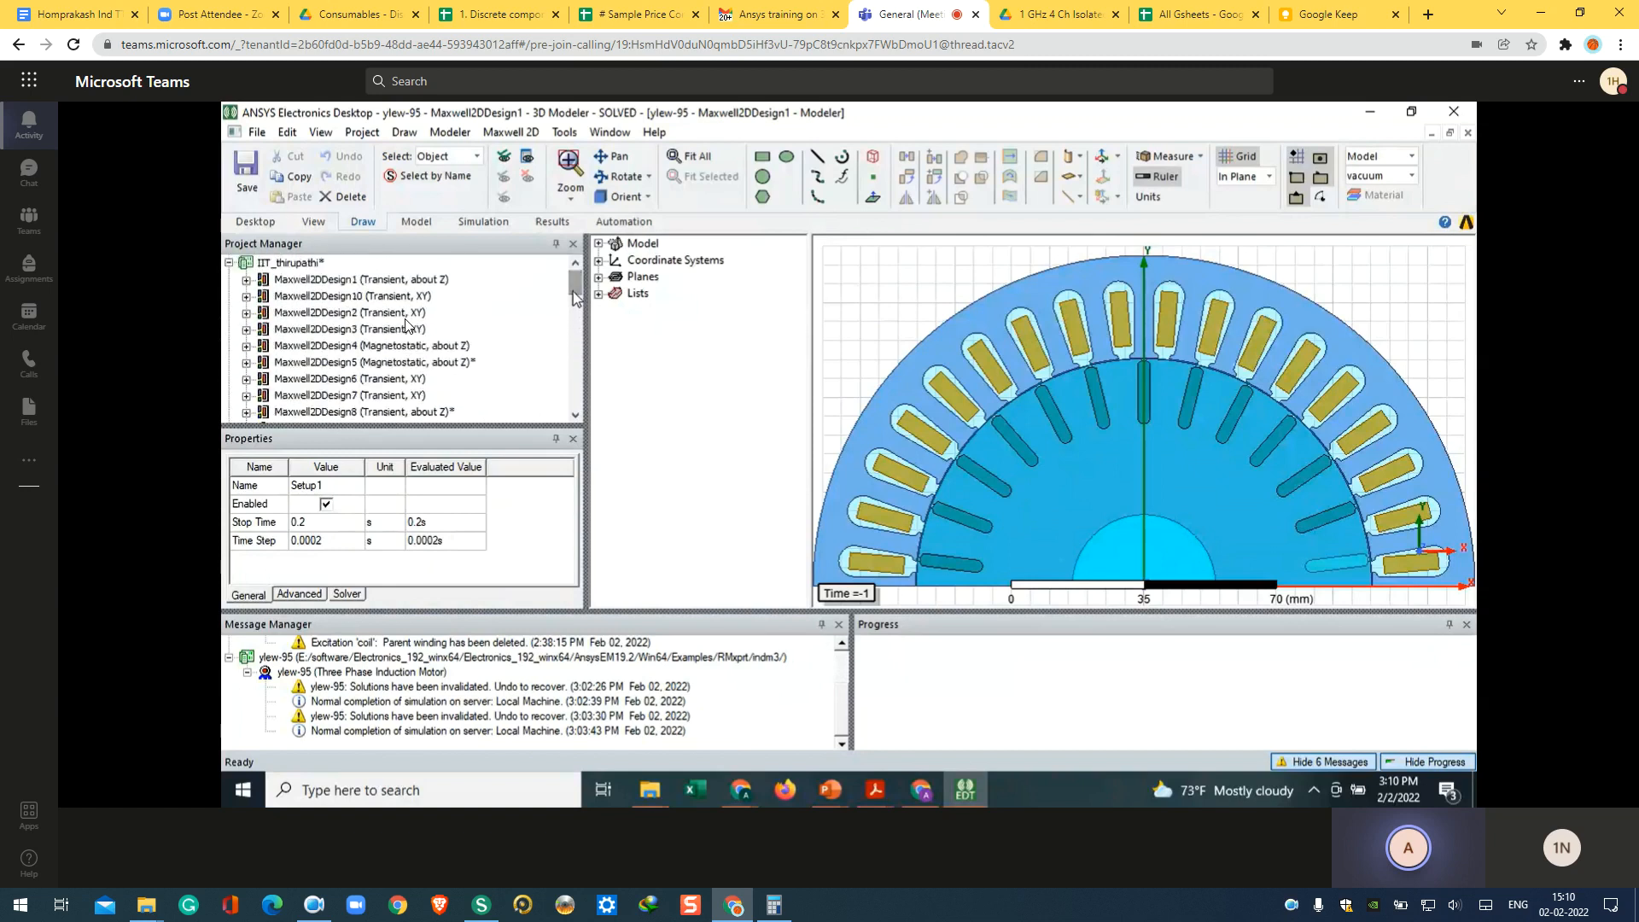
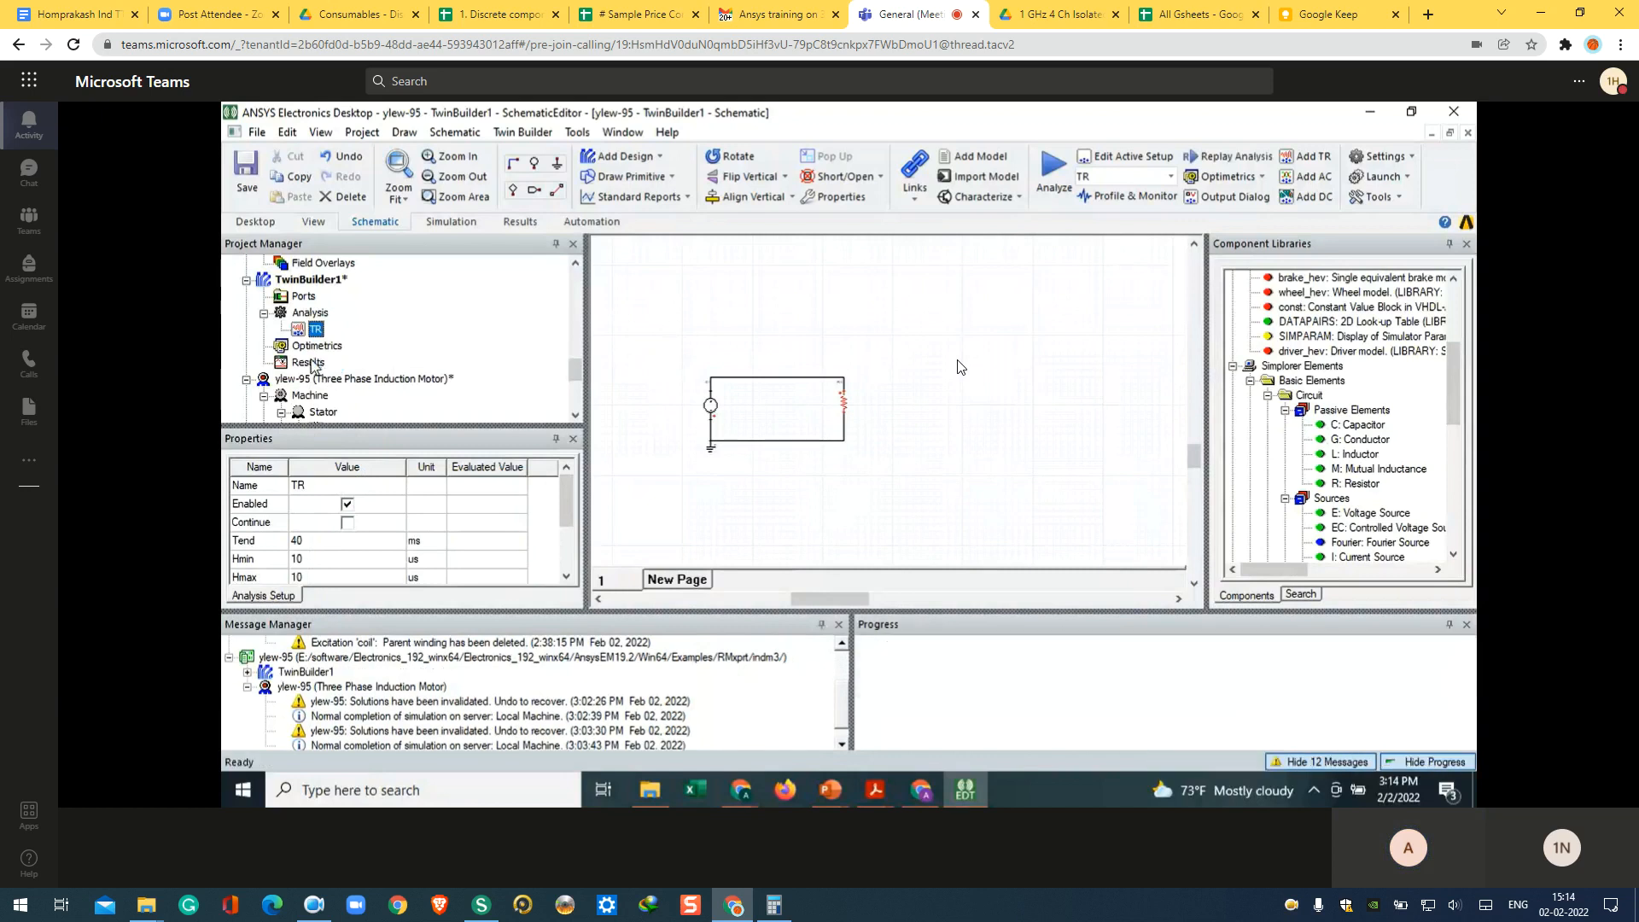
Step: Create a rectangular plot of the resistor voltage R1.V over time from TwinBuilder1's TR analysis, keeping the plotted curve in view
right_click(313, 363)
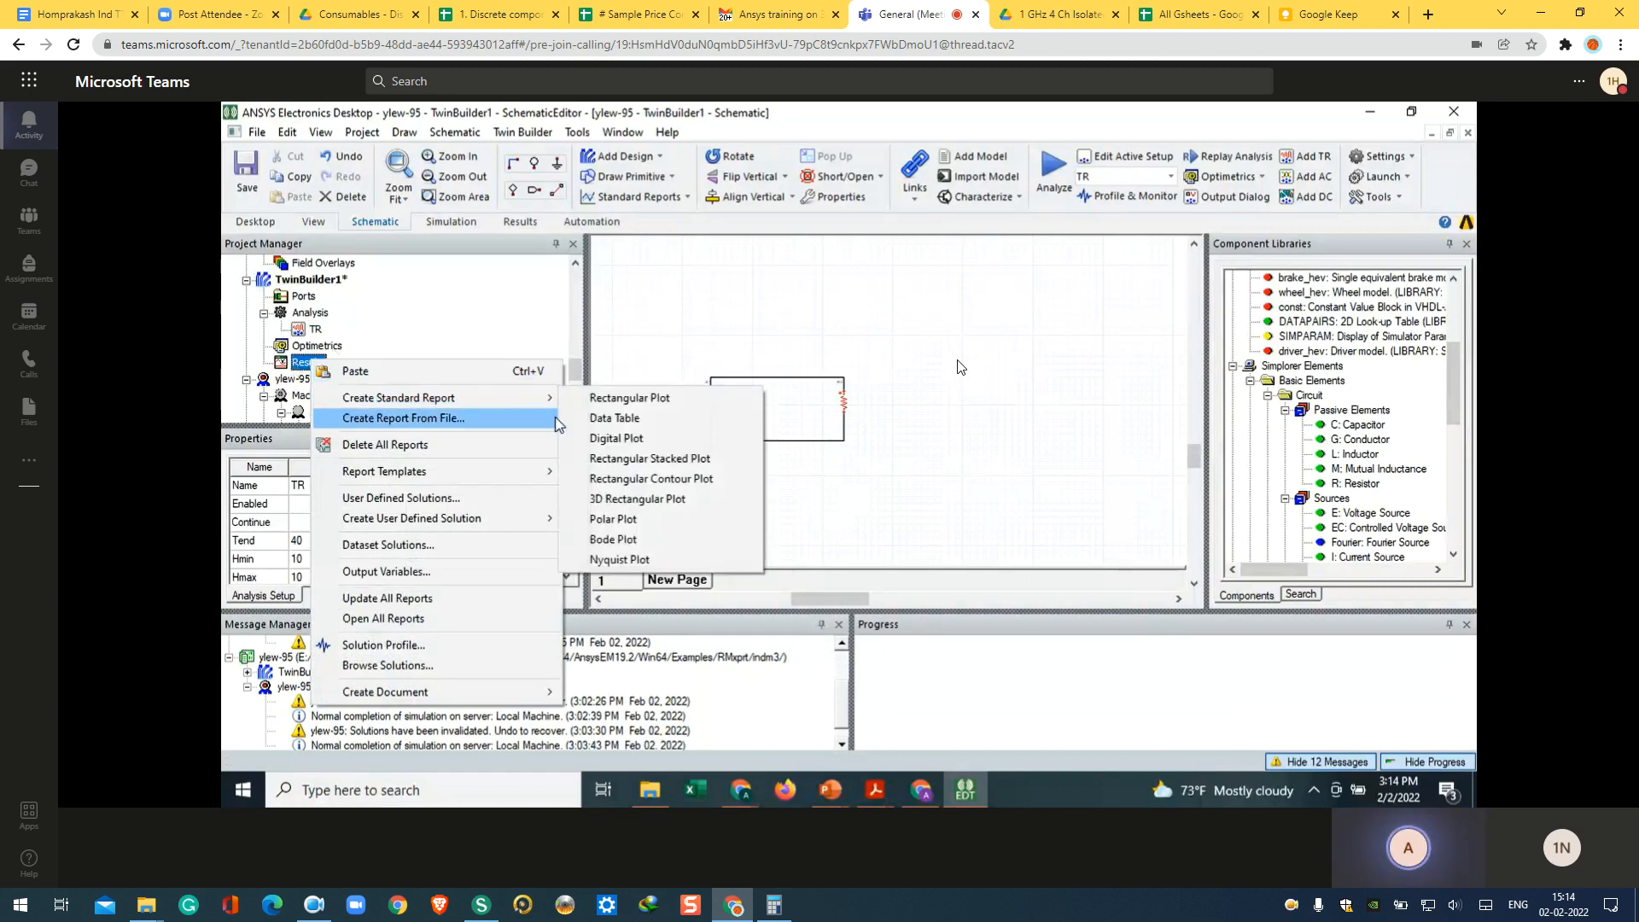
click(610, 399)
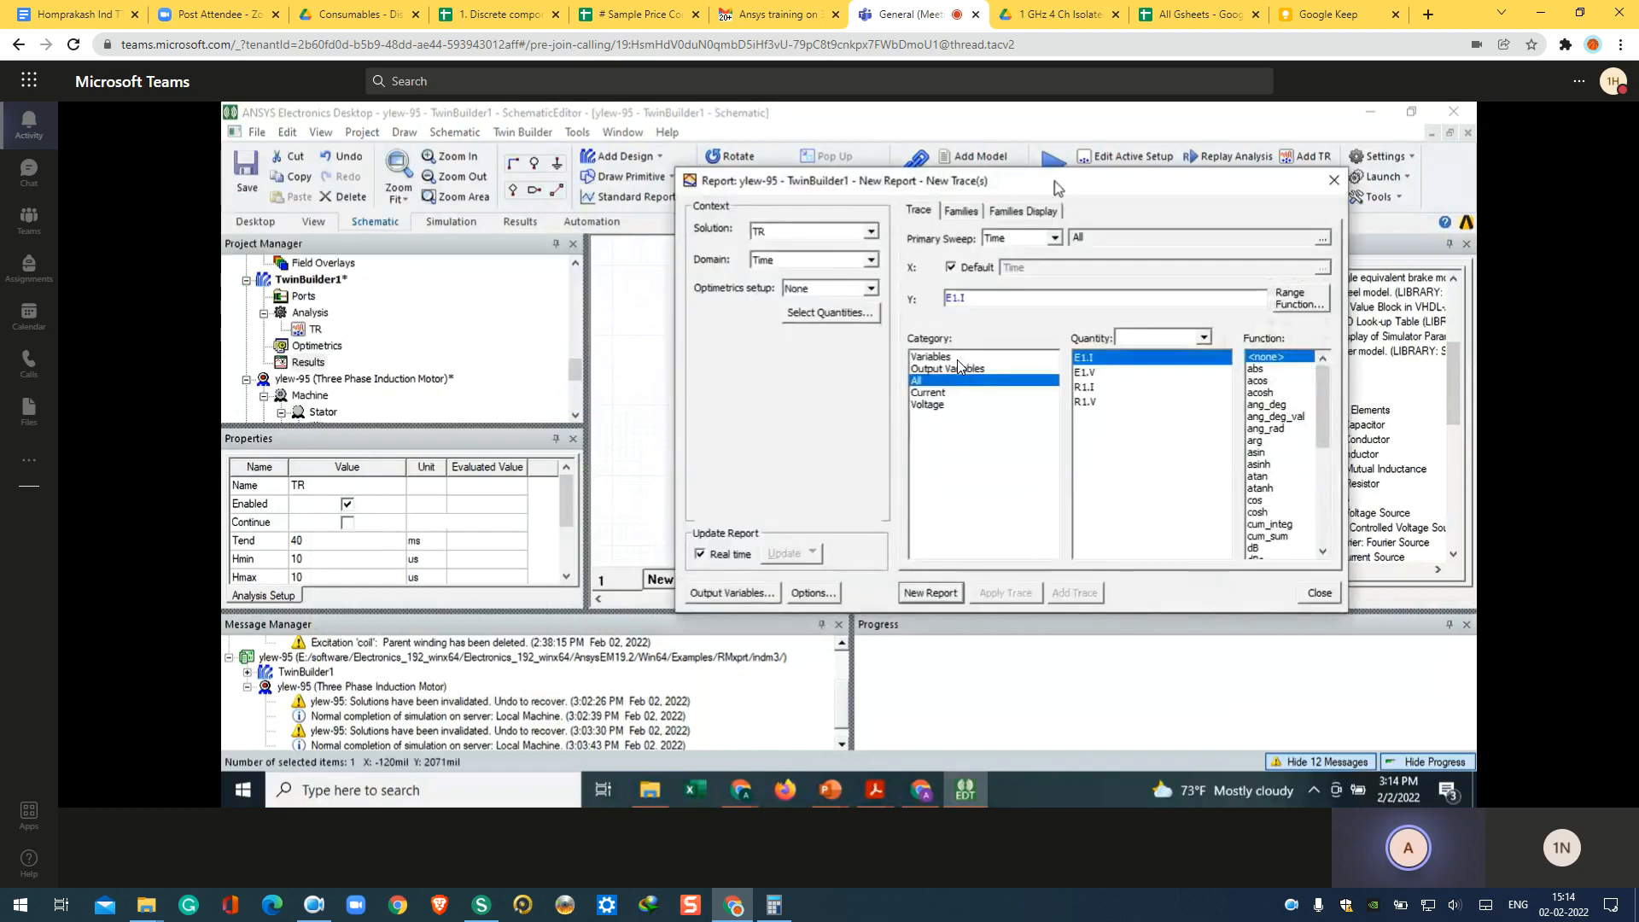
drag(1042, 182, 435, 256)
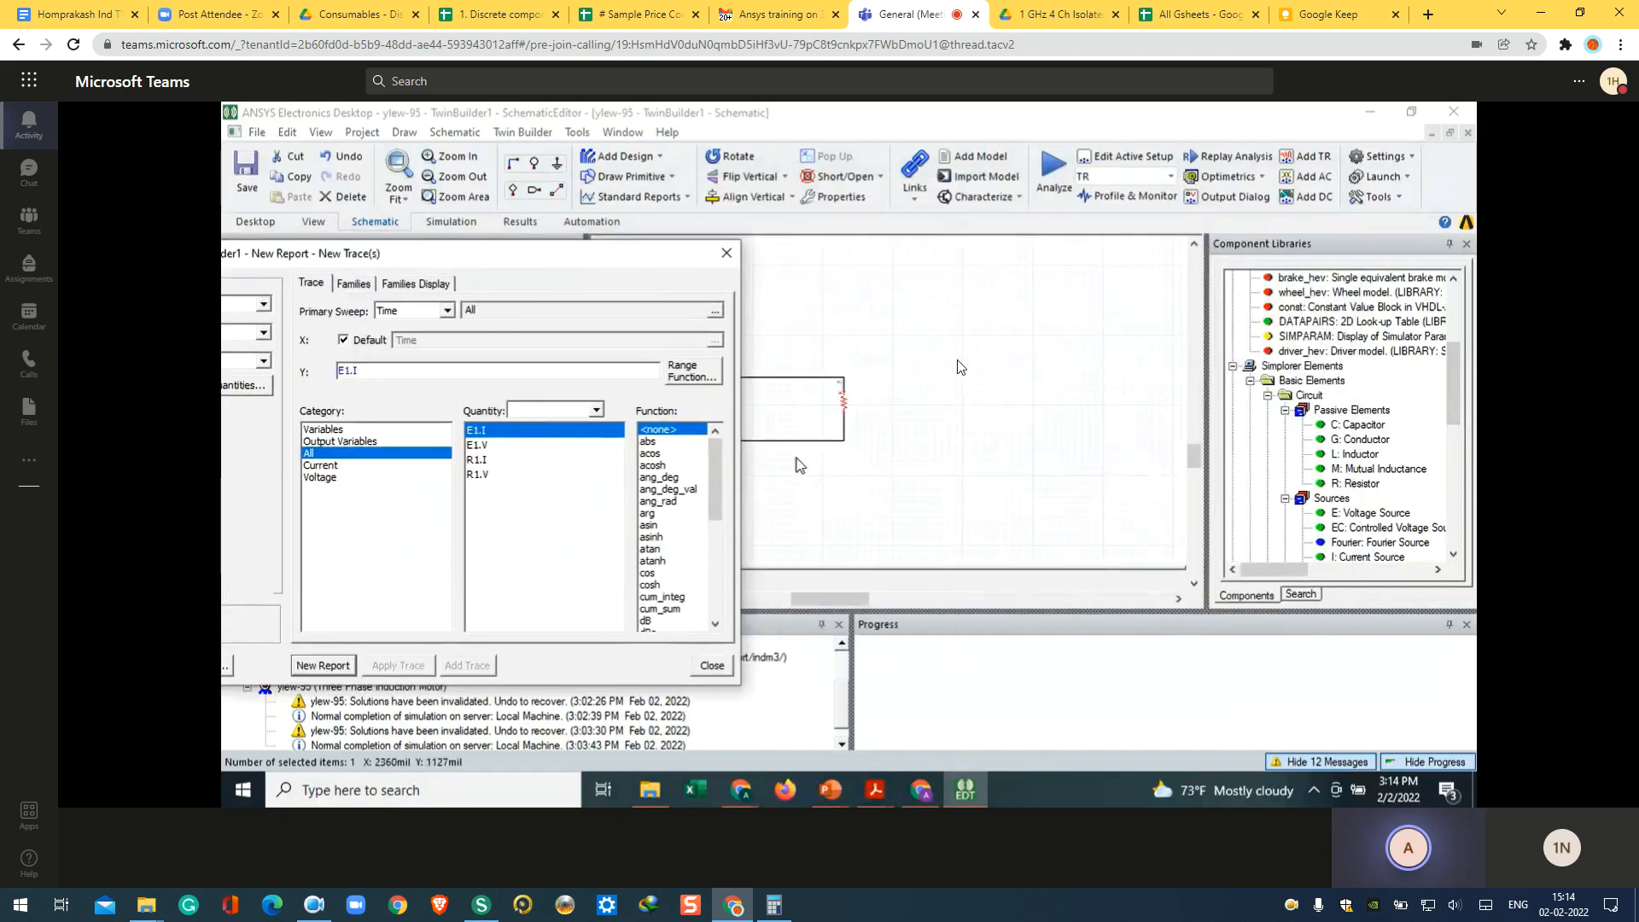
click(504, 475)
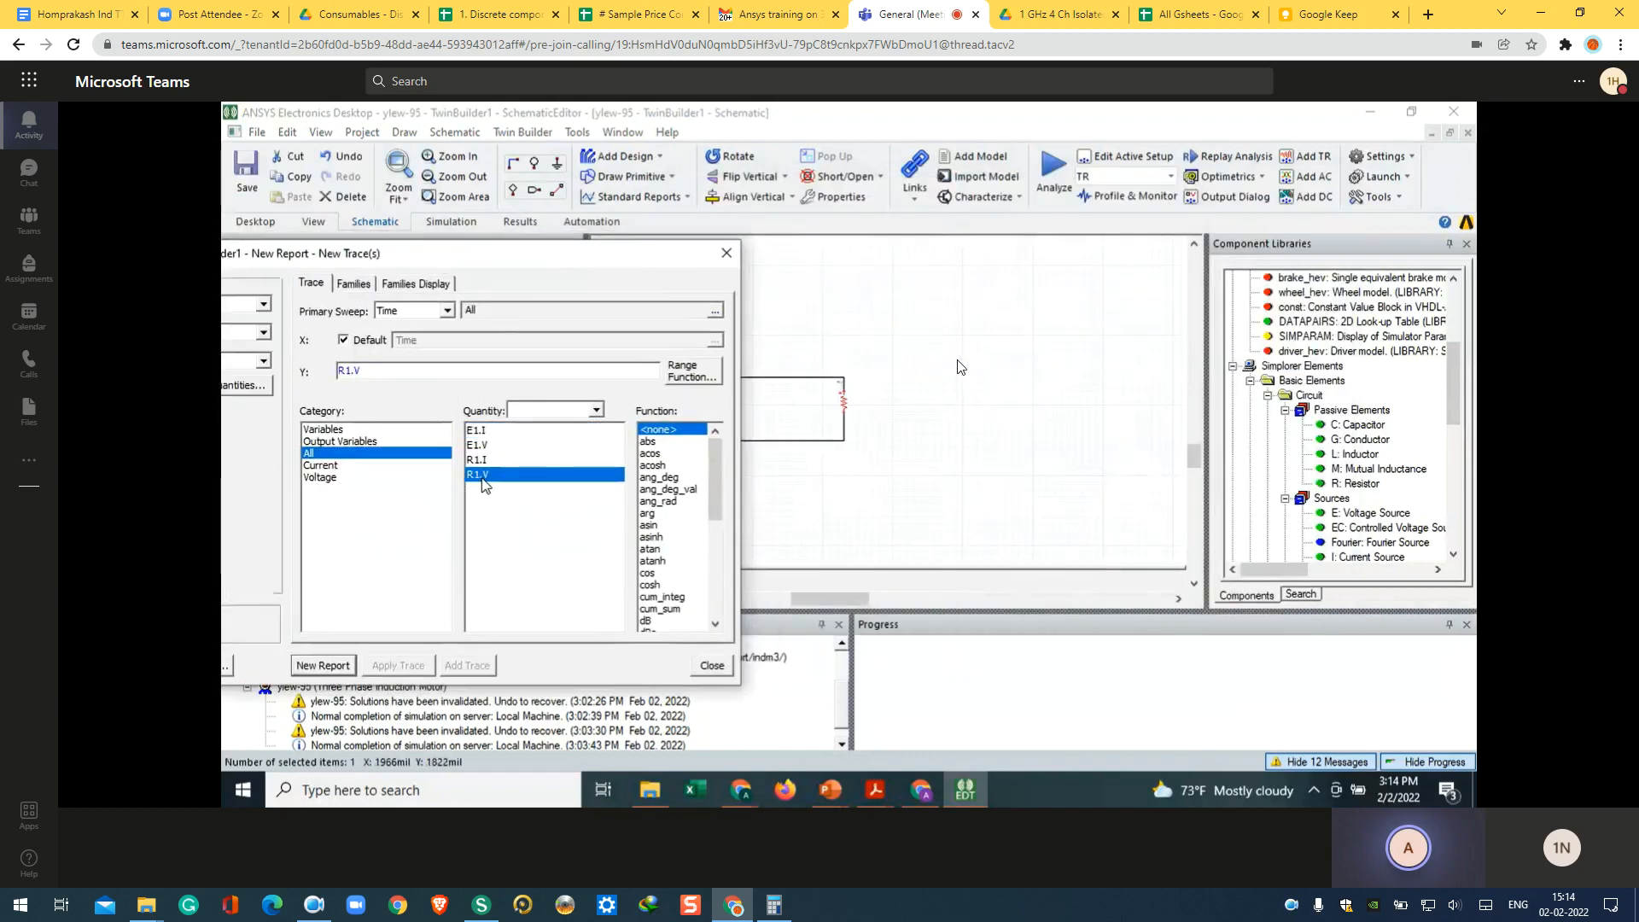
click(324, 666)
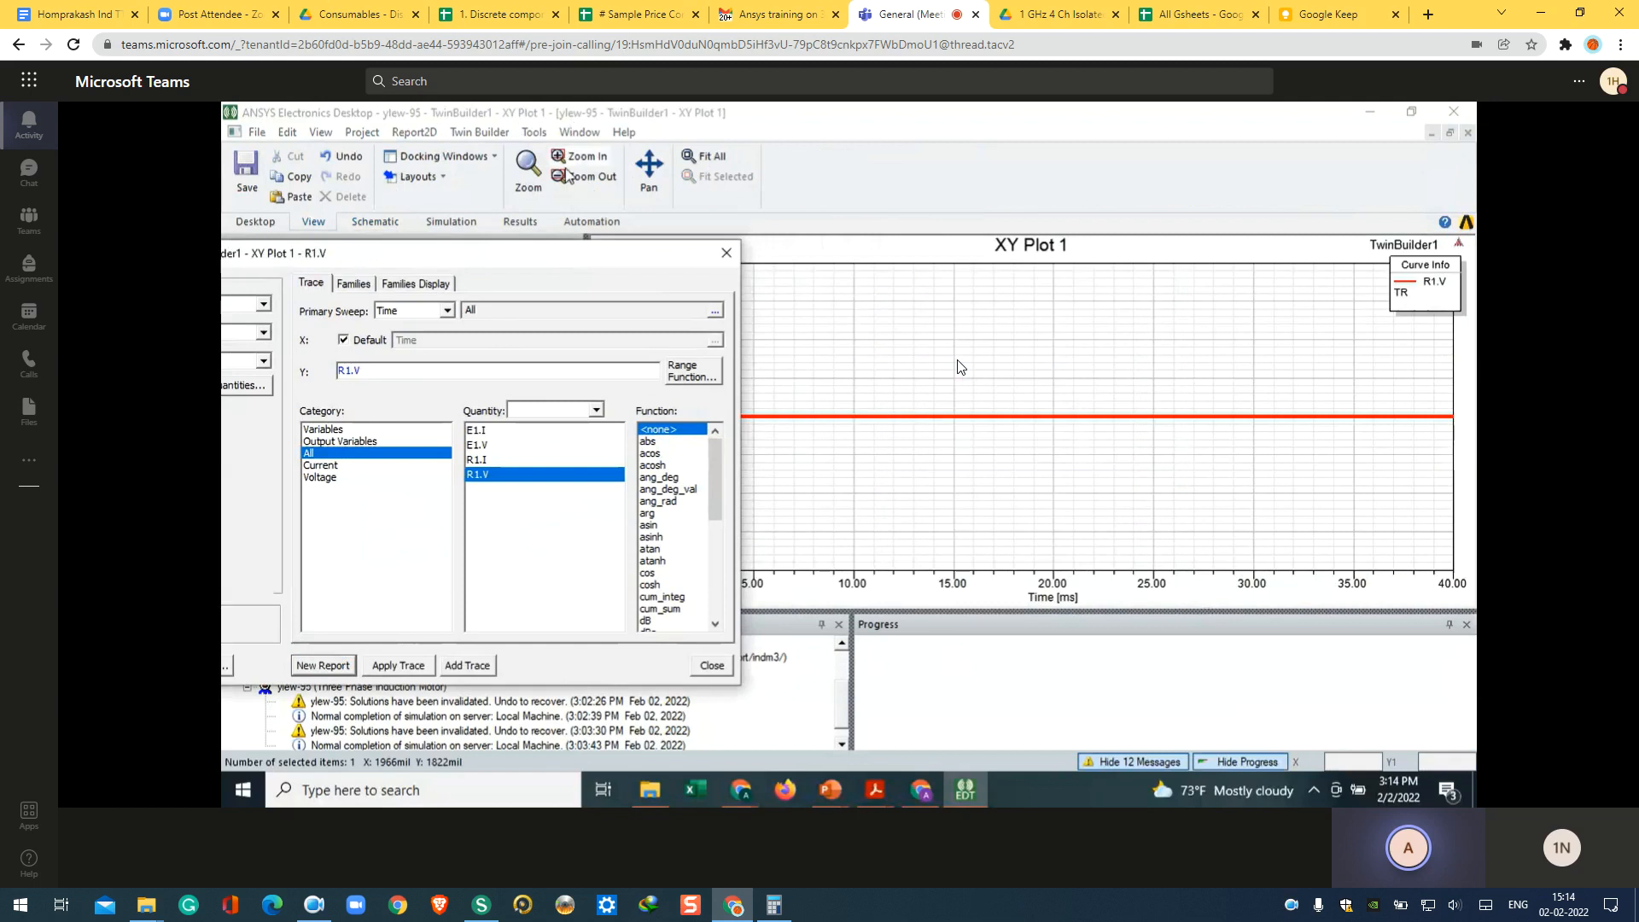
drag(563, 257, 864, 496)
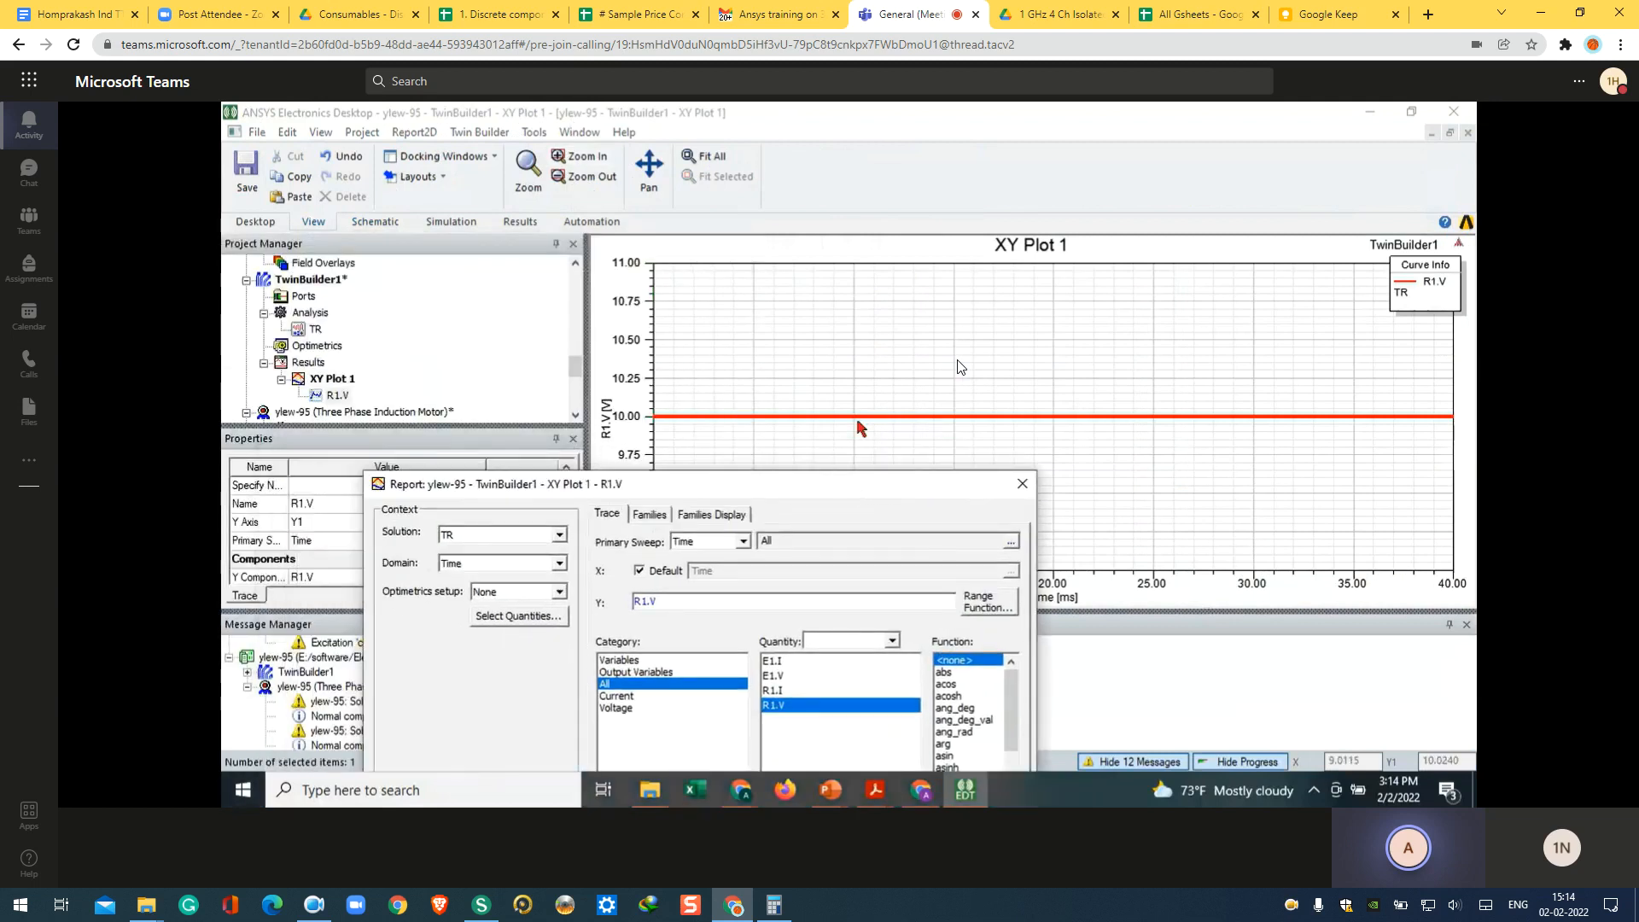
Step: Create a second rectangular plot for the resistor current R1.I over time, and close the report settings
drag(658, 485, 572, 315)
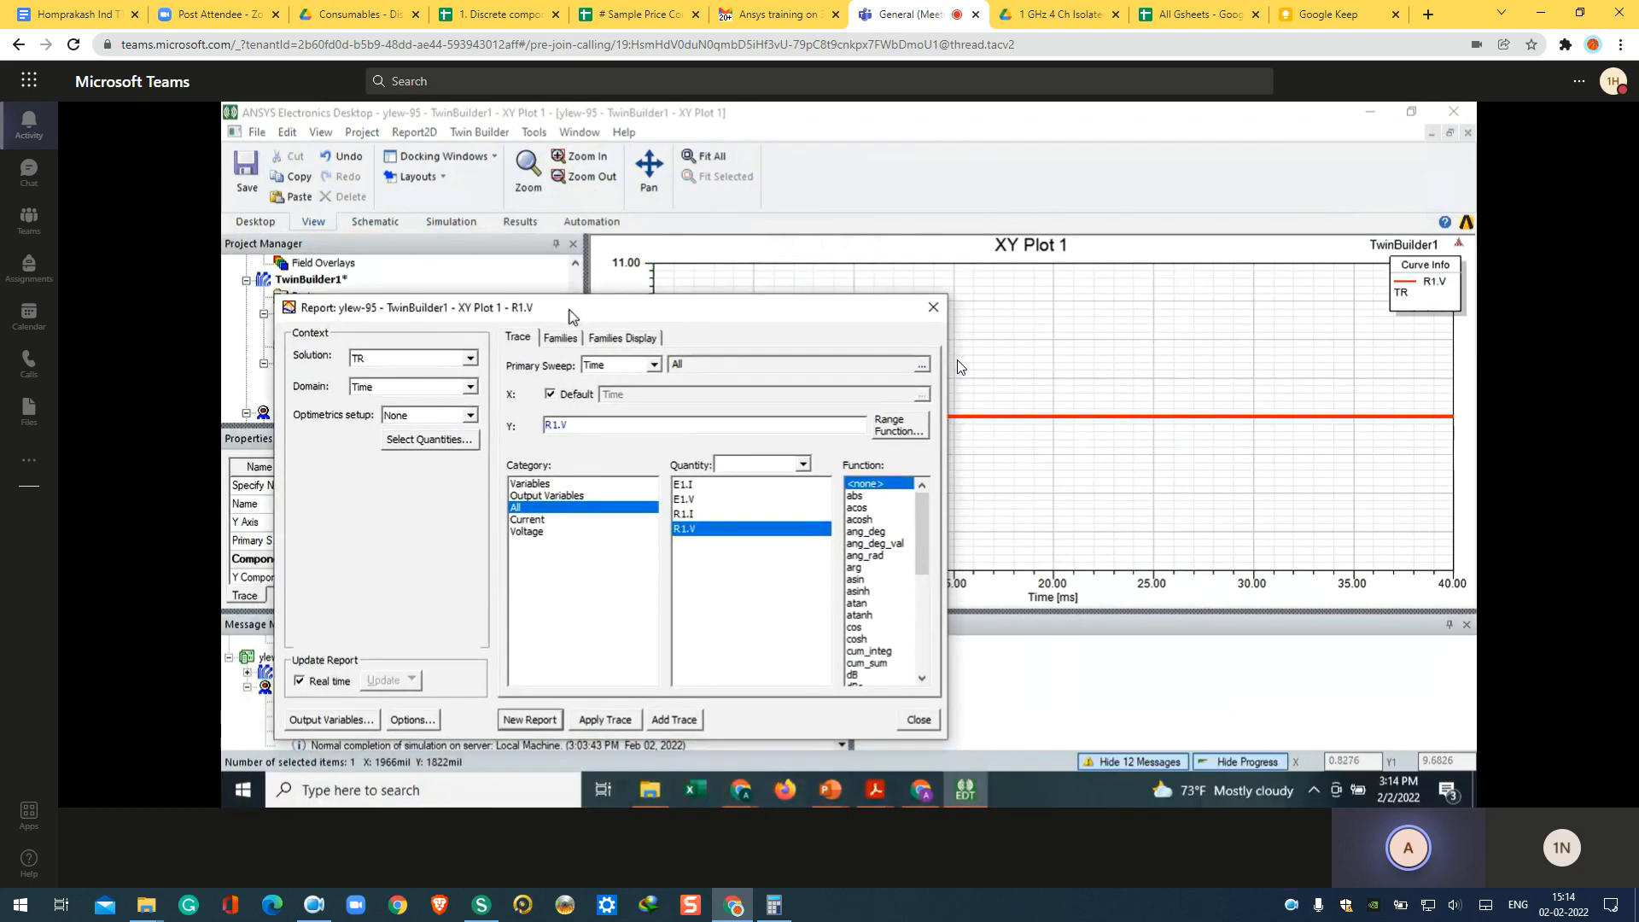
click(698, 514)
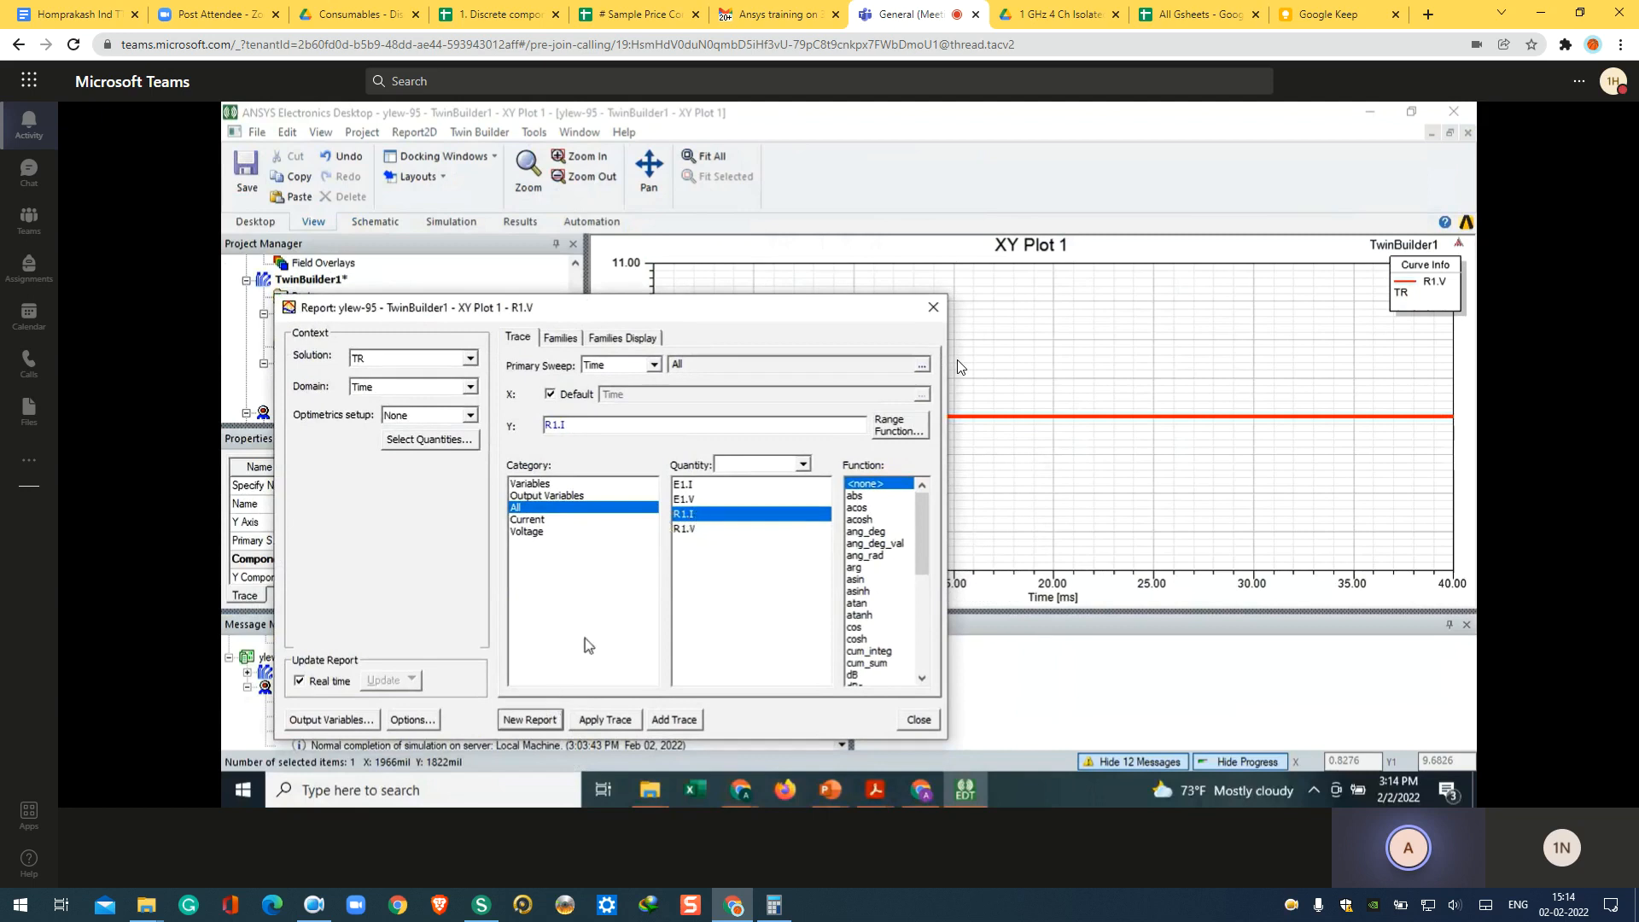
click(529, 720)
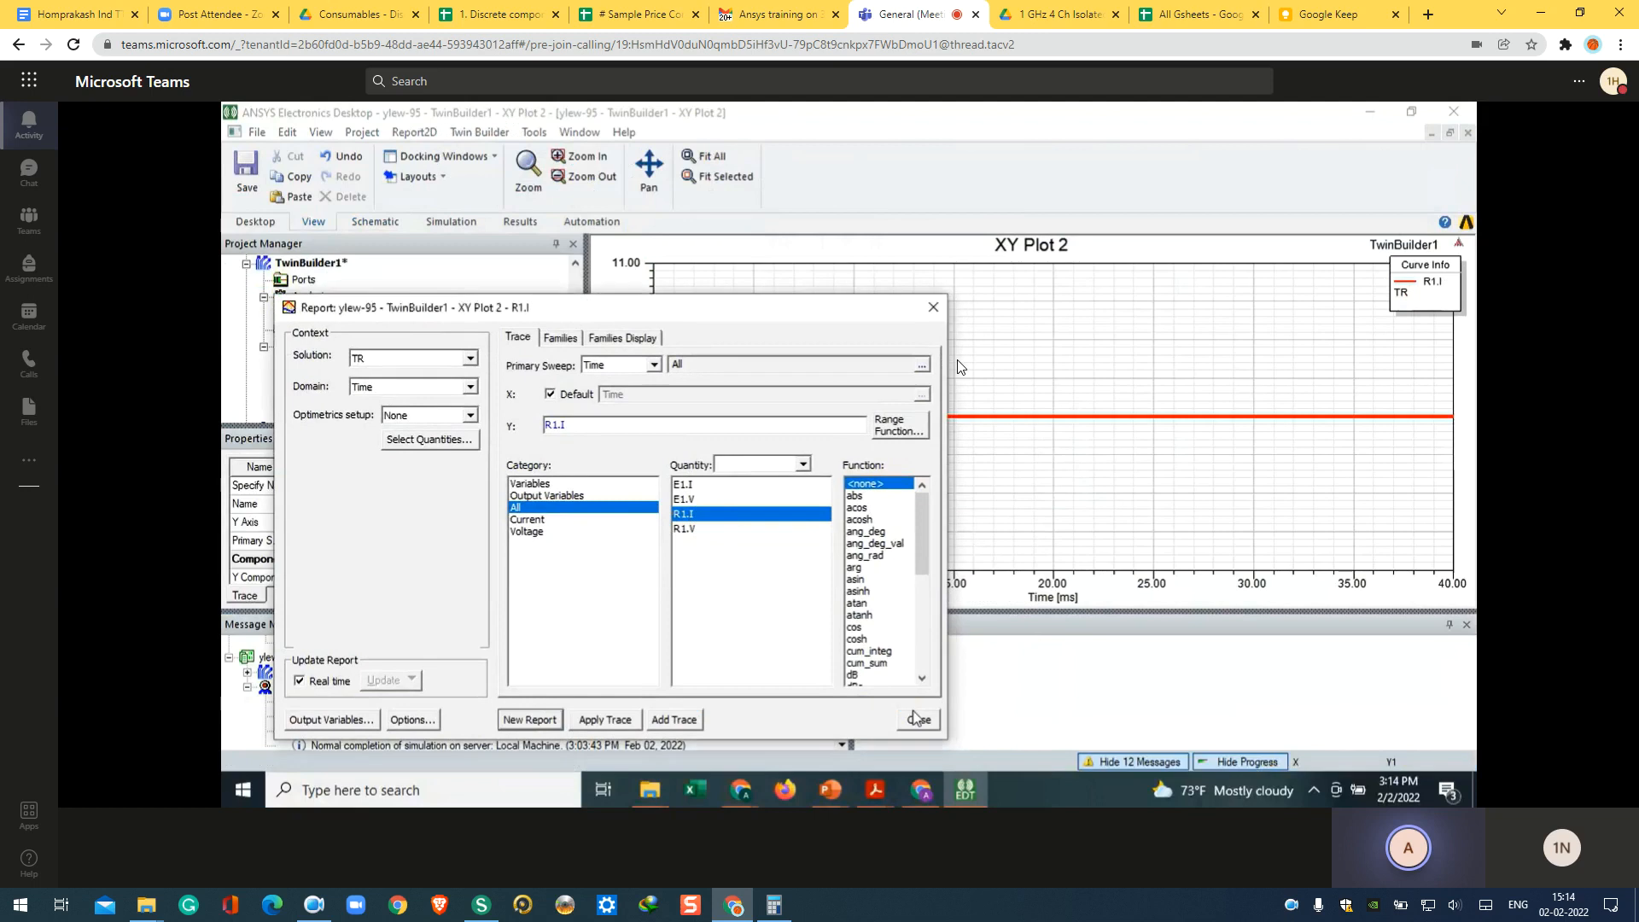
click(913, 719)
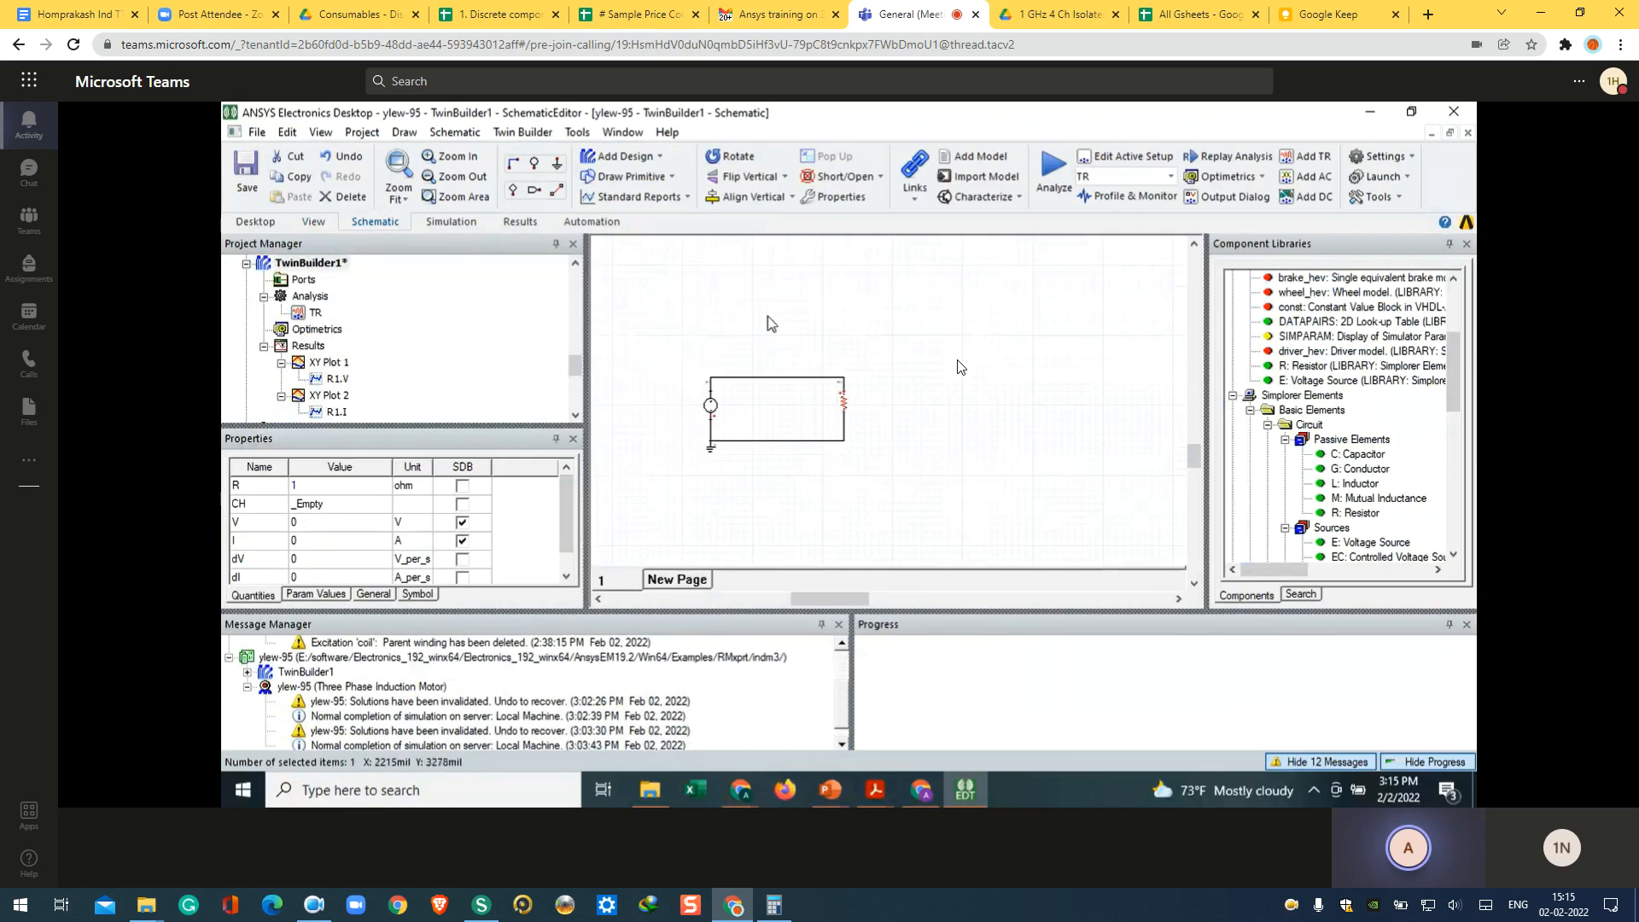
Step: Collapse TwinBuilder1, the three-phase induction motor design and Maxwell2DDesign1 in the ylew-95 project tree
click(246, 264)
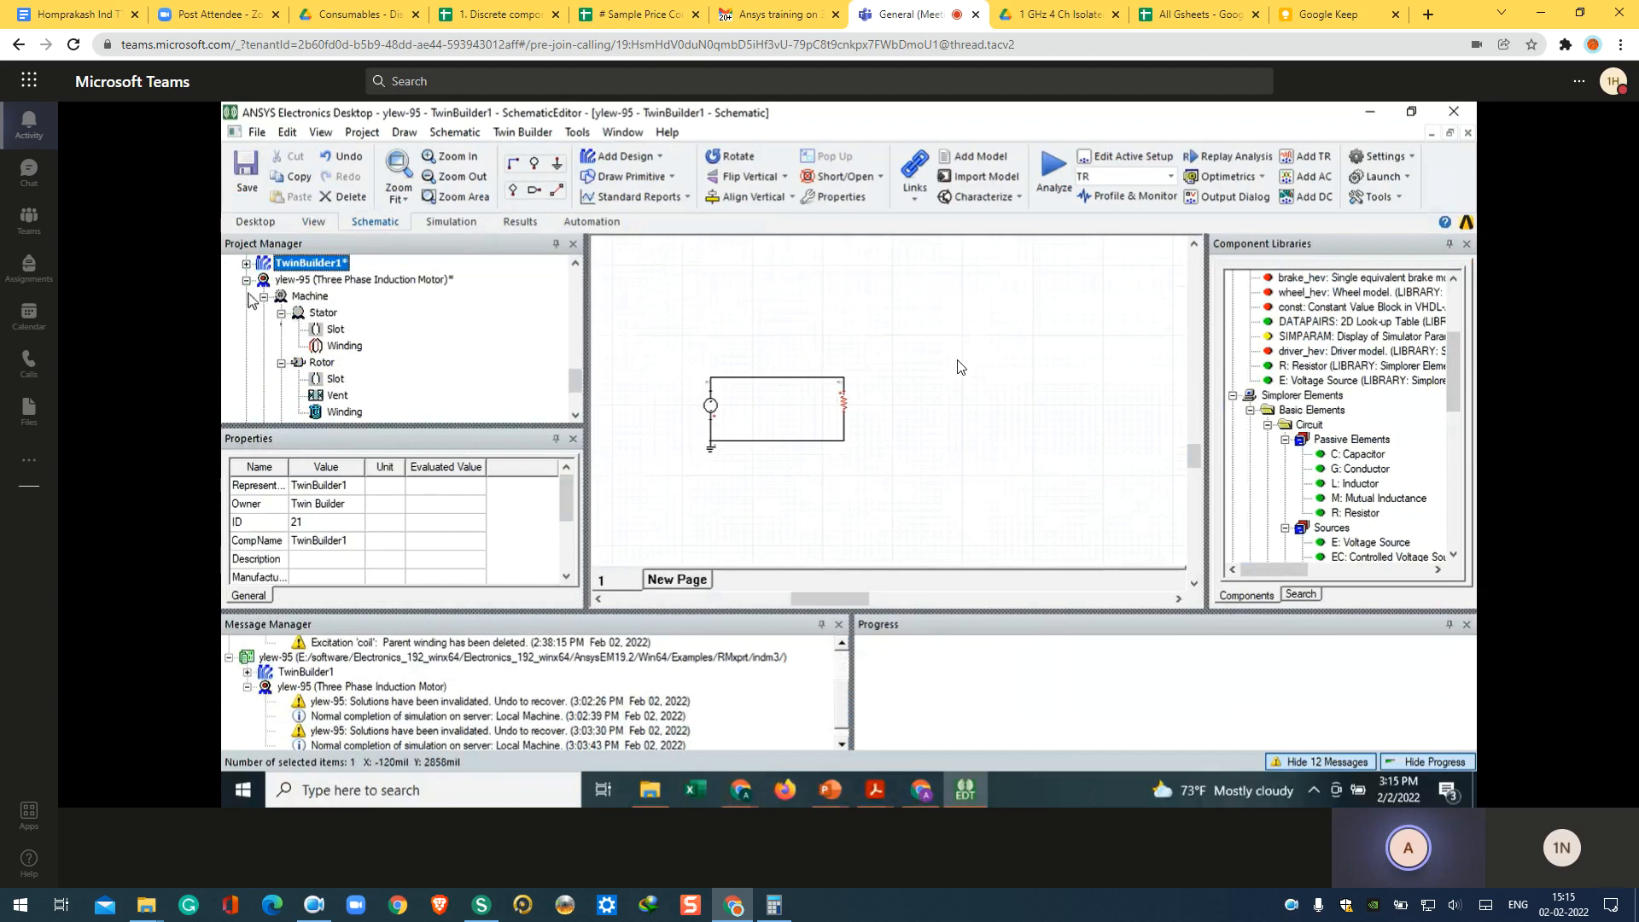
click(246, 281)
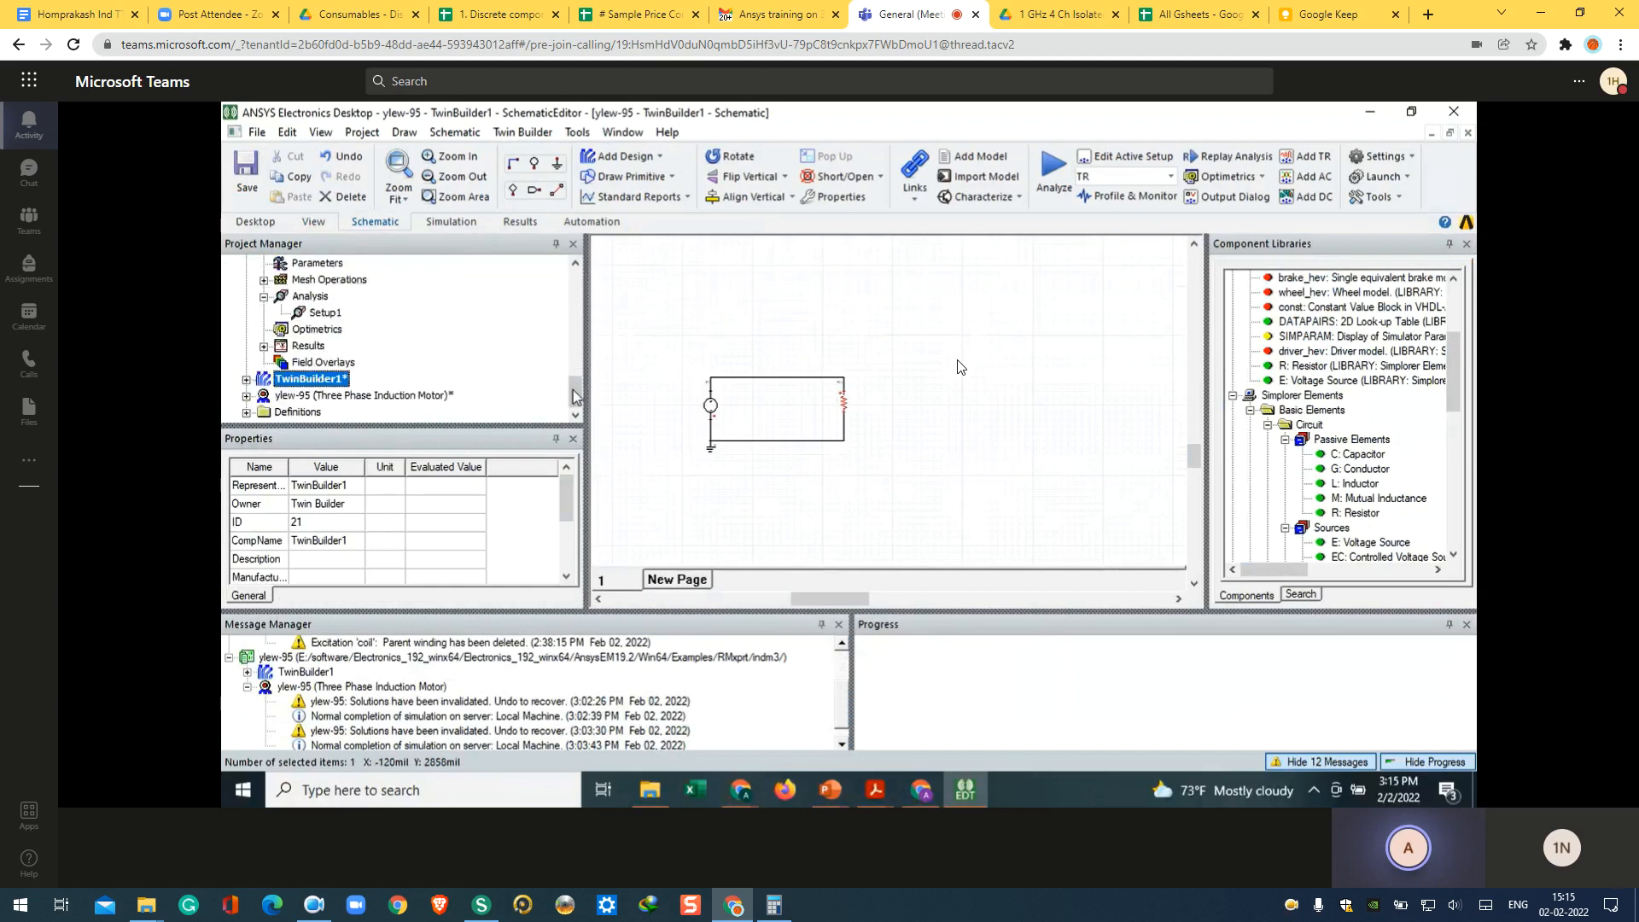
scroll(574, 375, up, 2)
scroll(574, 375, down, 5)
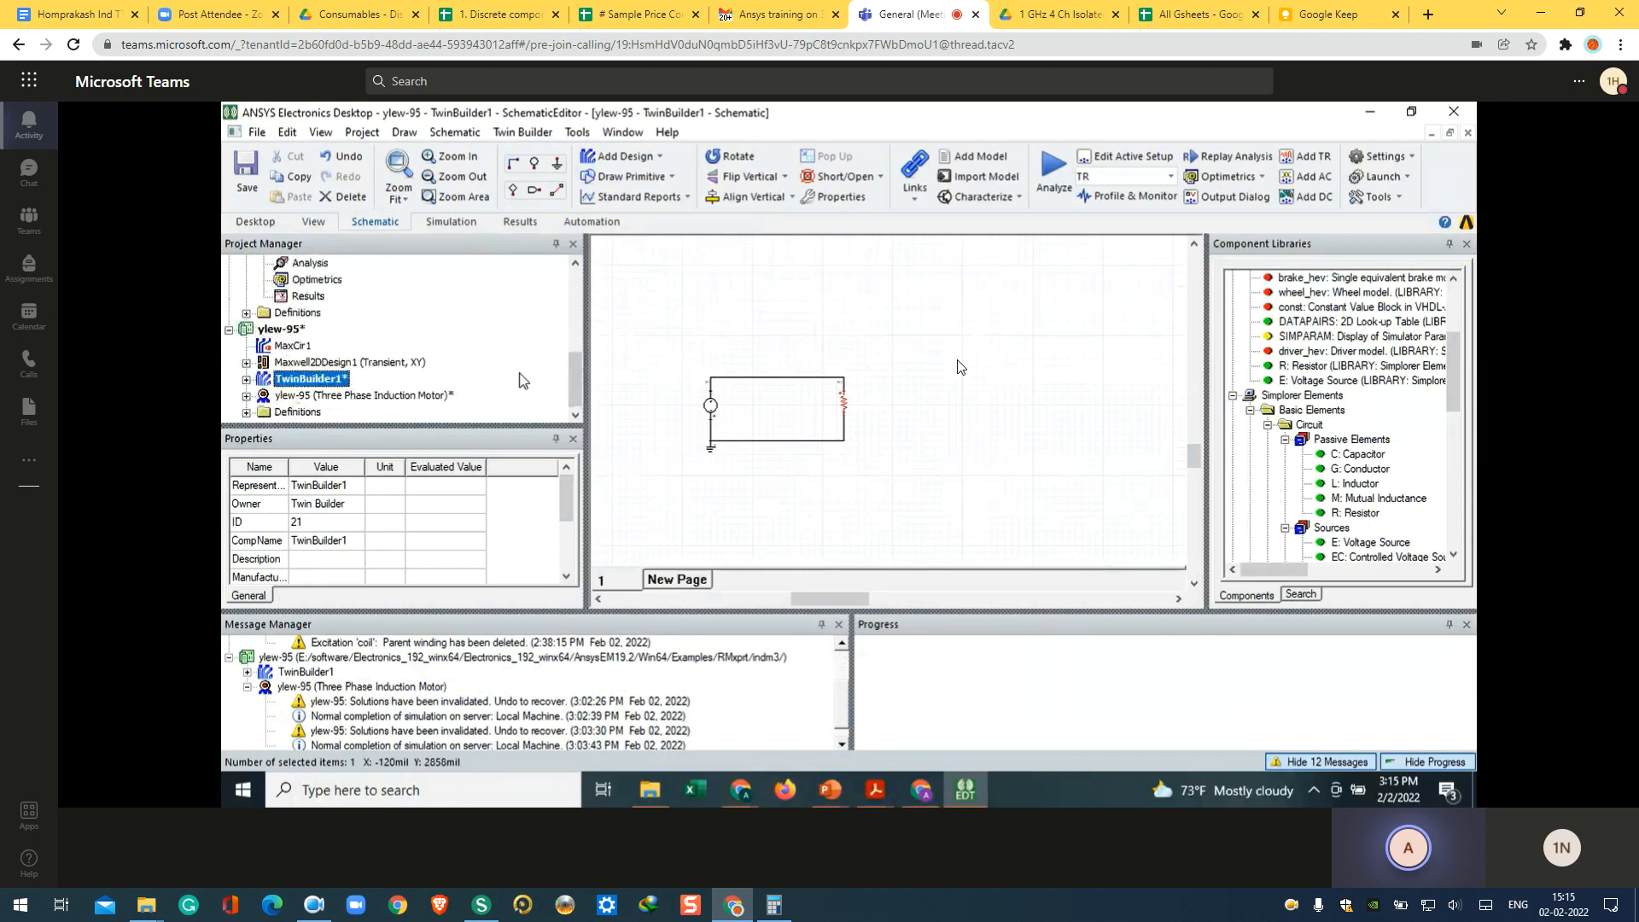
Step: Collapse RMxprtDesign1 and both the IIT_thirupathi and ylew-95 projects, and clear the selection in the schematic
drag(576, 379, 578, 333)
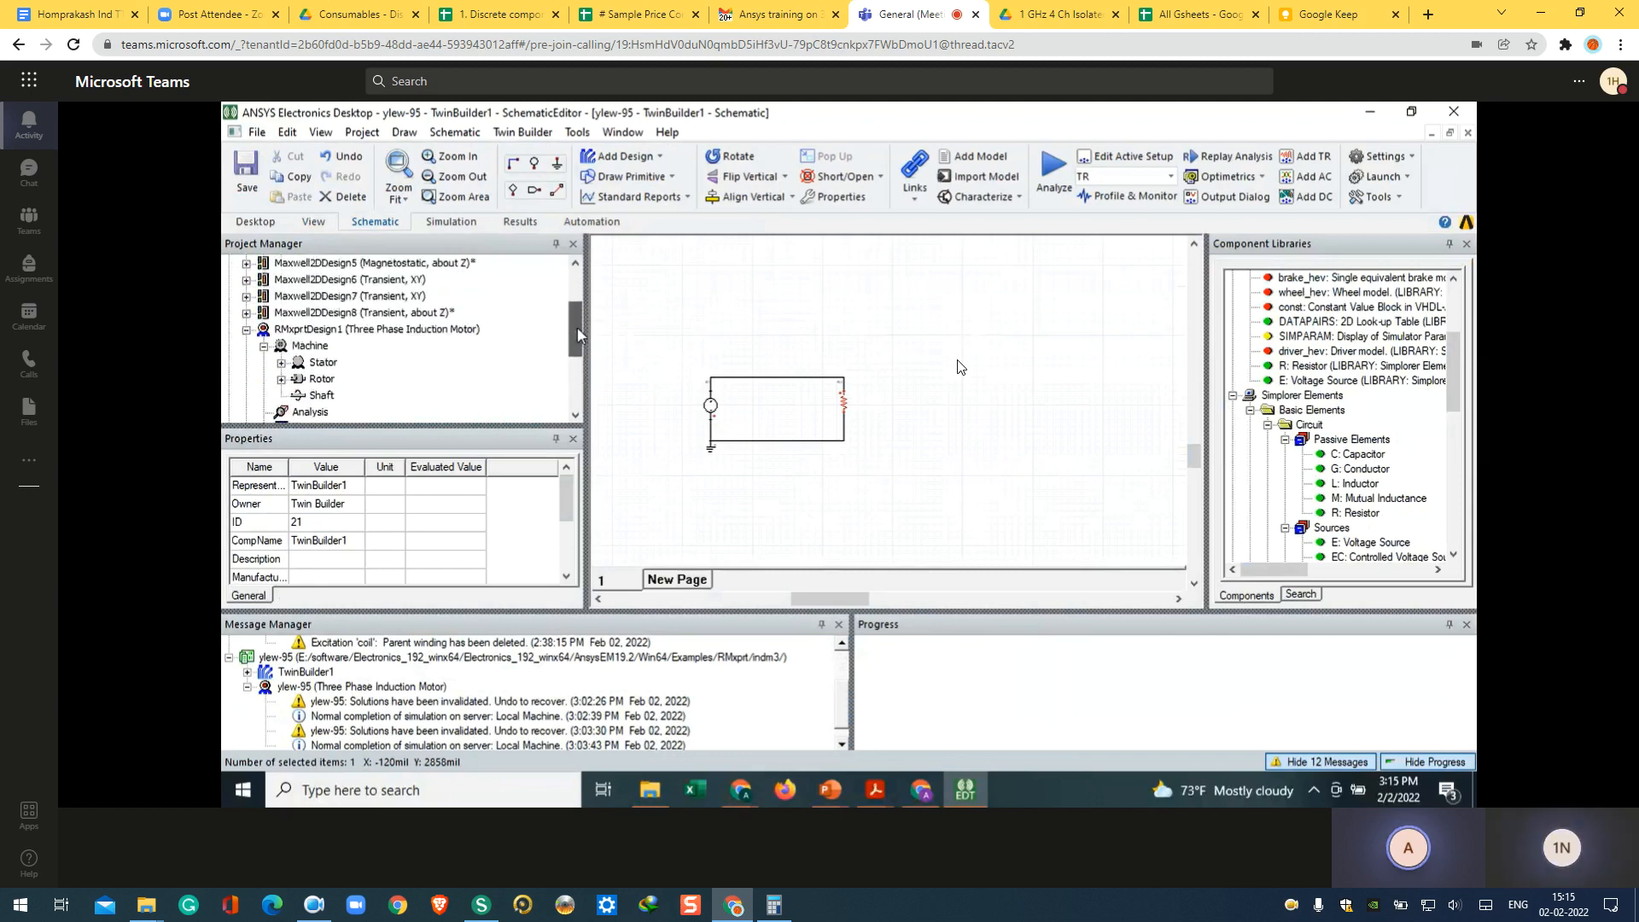
click(246, 346)
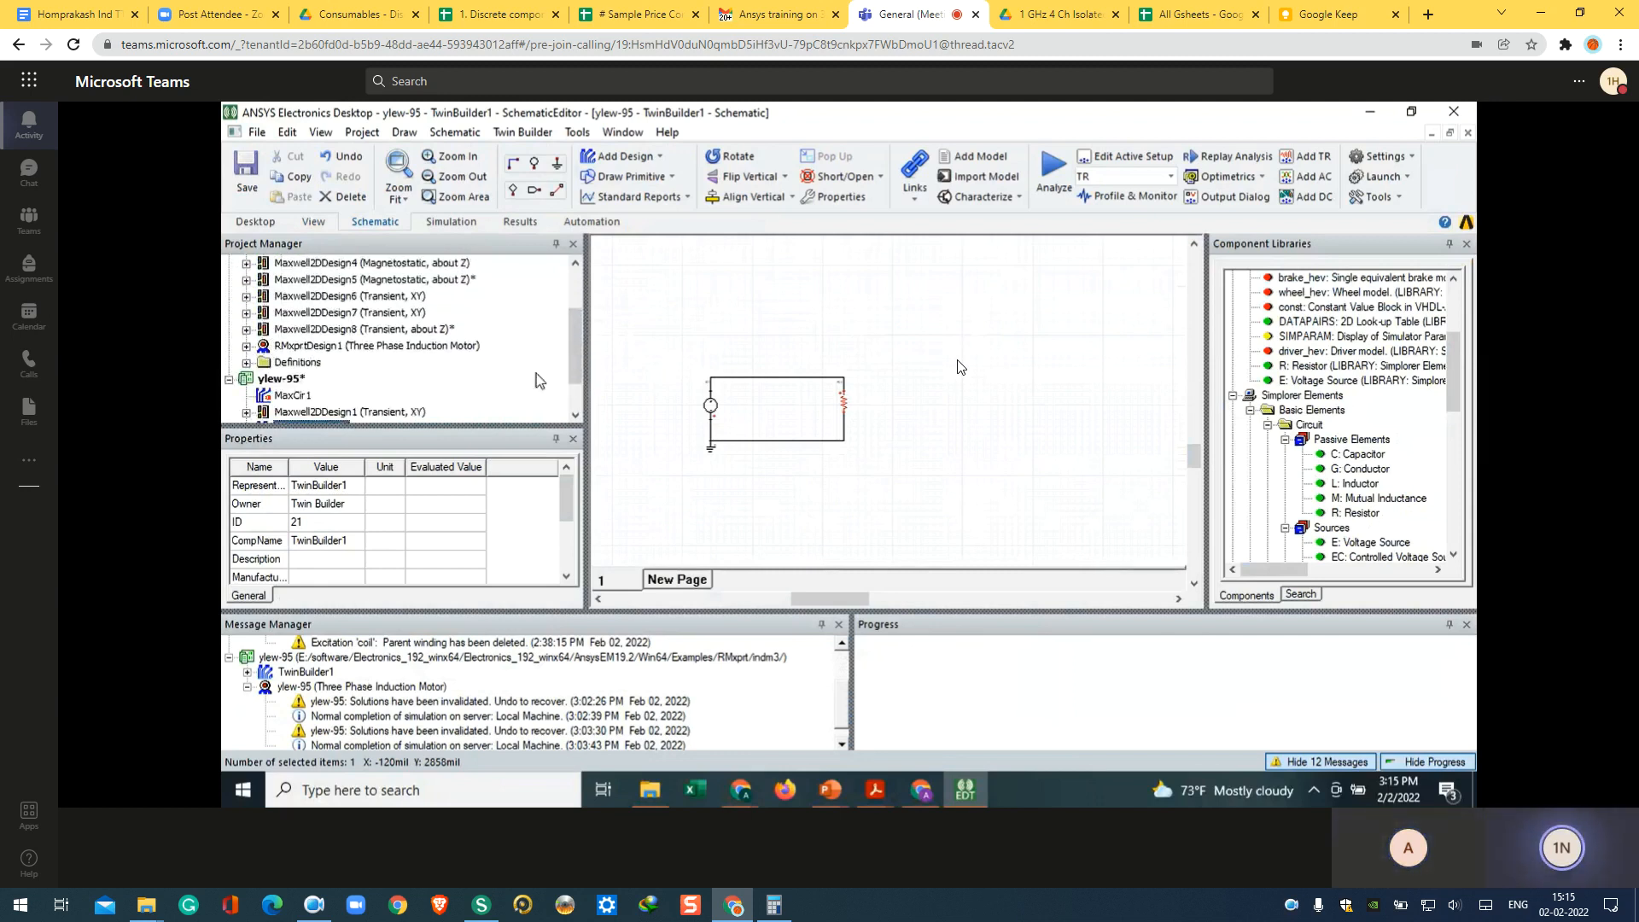
drag(580, 358, 572, 311)
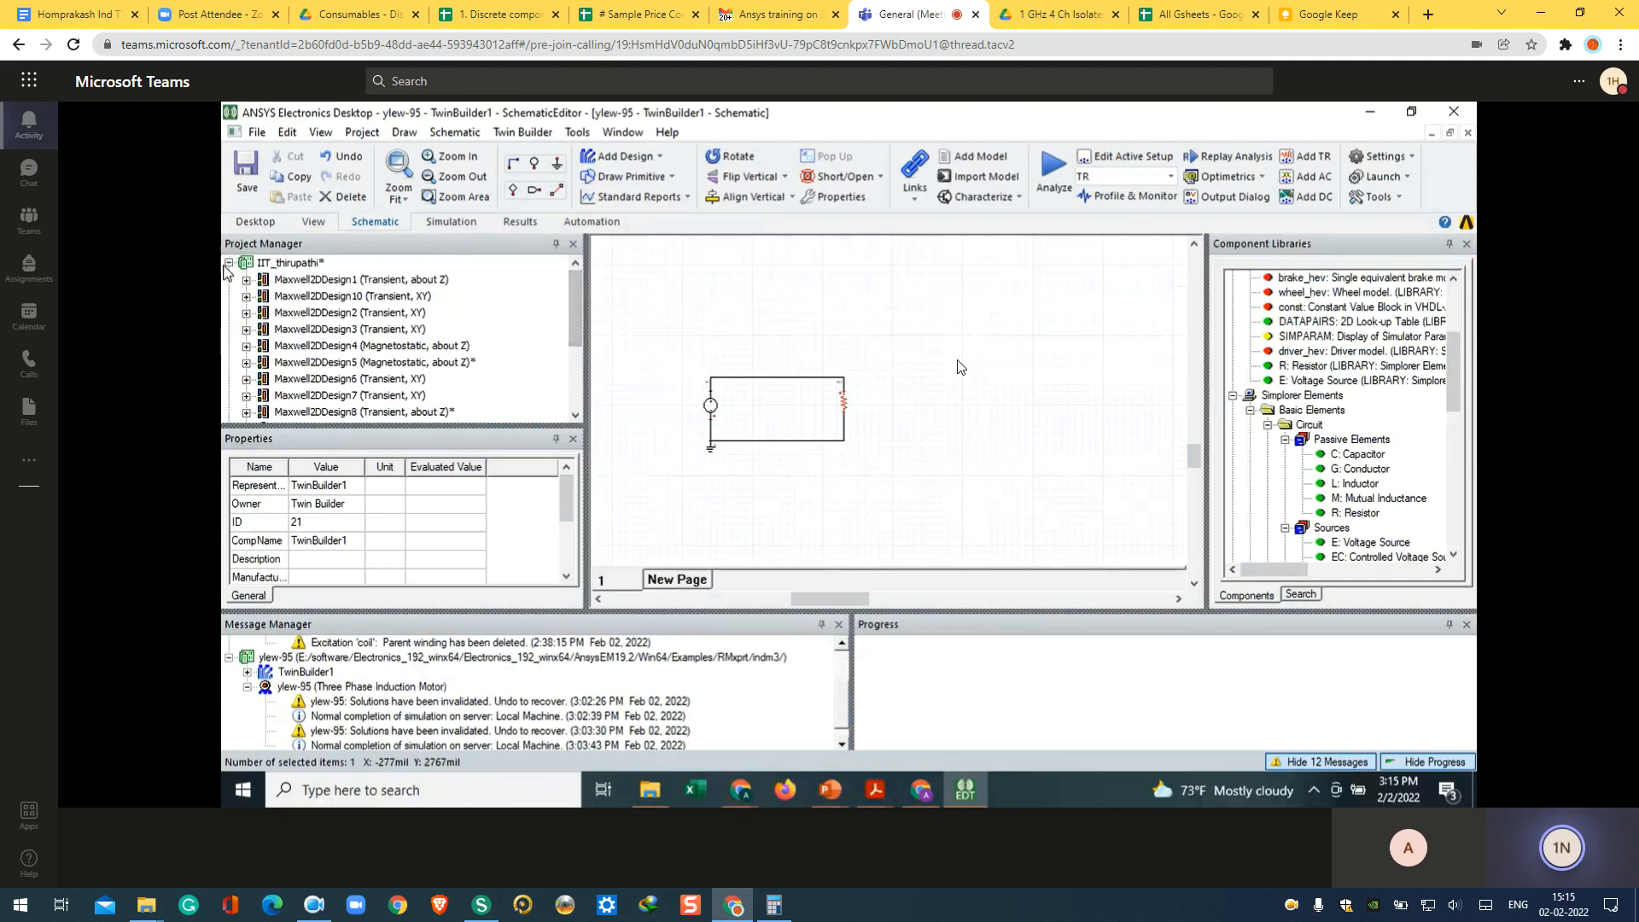
click(229, 263)
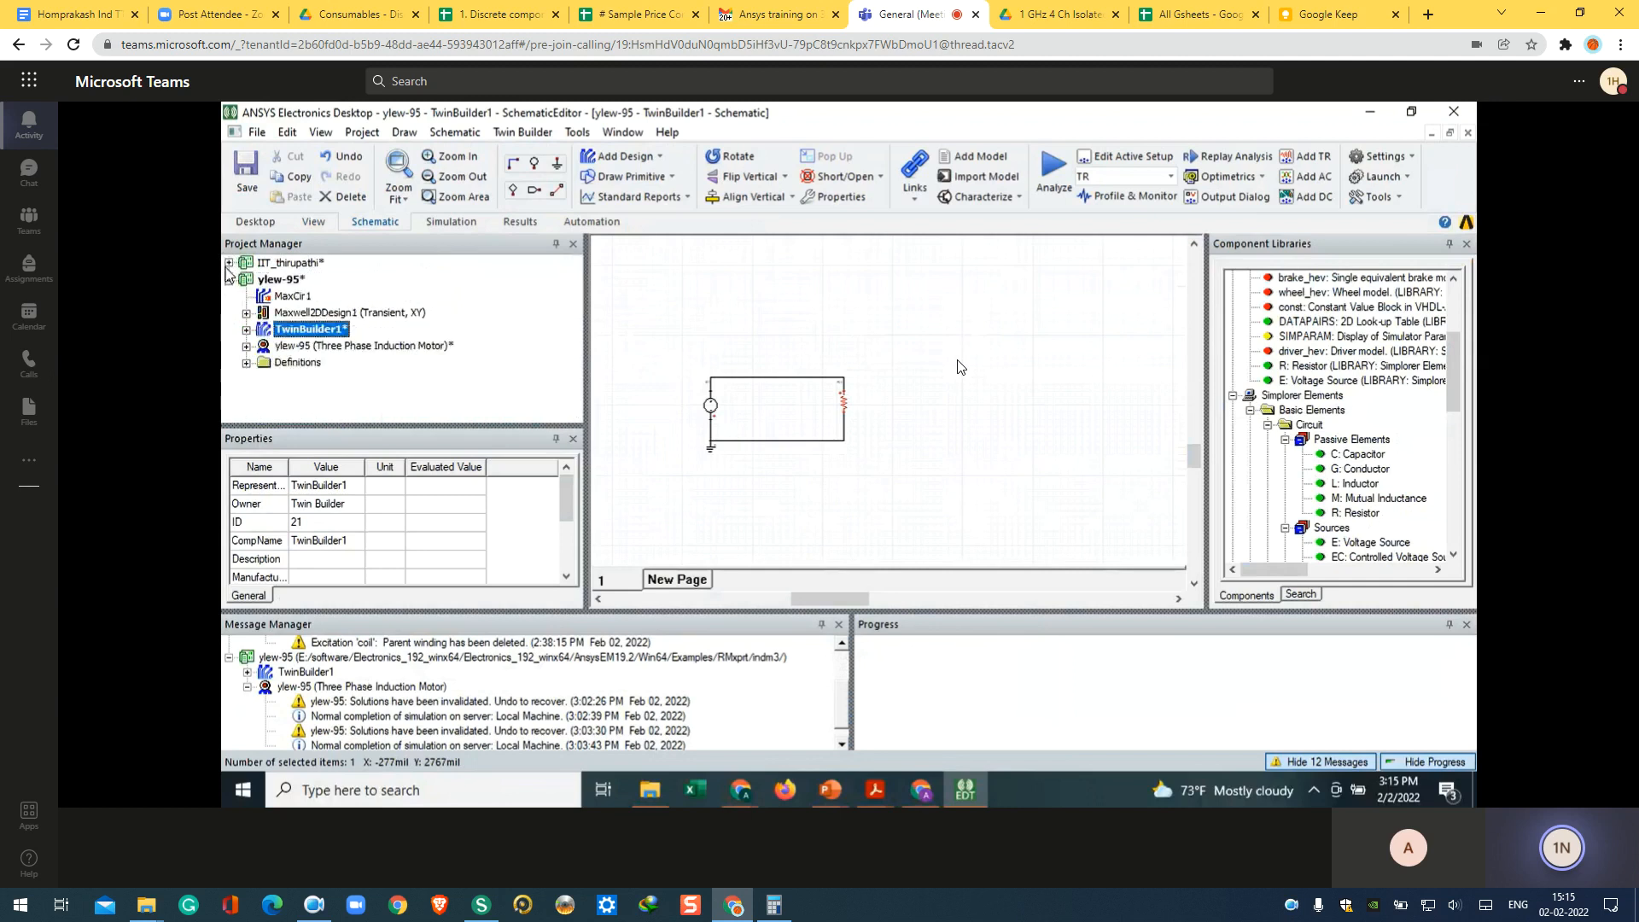
click(229, 280)
click(695, 346)
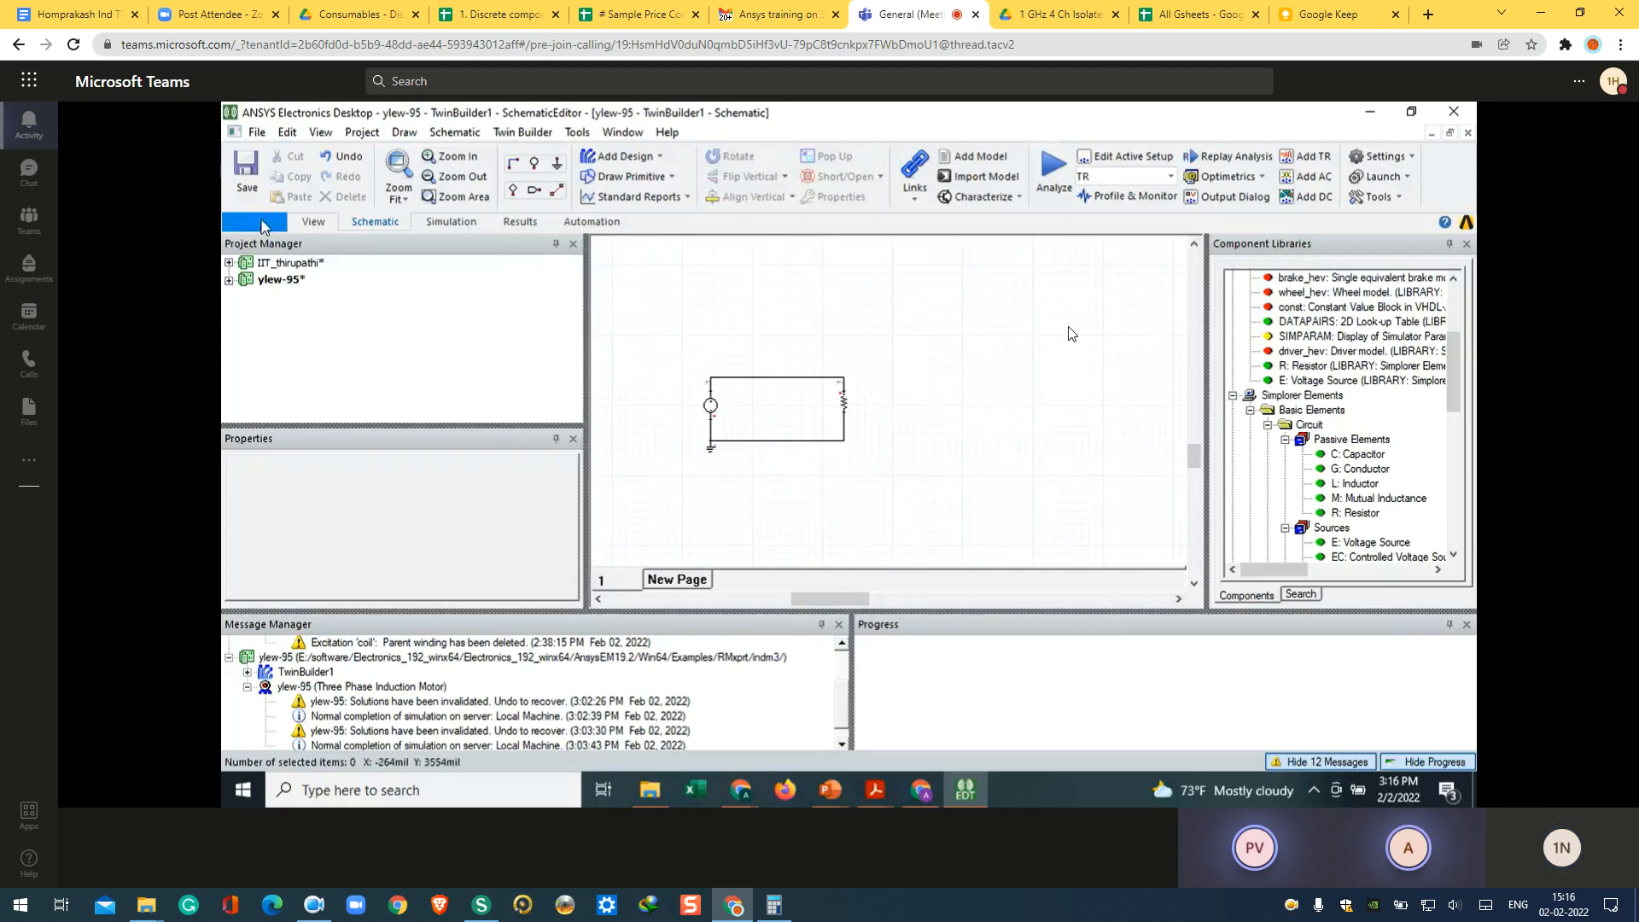
Step: Expand the IIT_thirupathi project, open its Maxwell2DDesign1, and insert a new Maxwell 2D design into the project
click(228, 273)
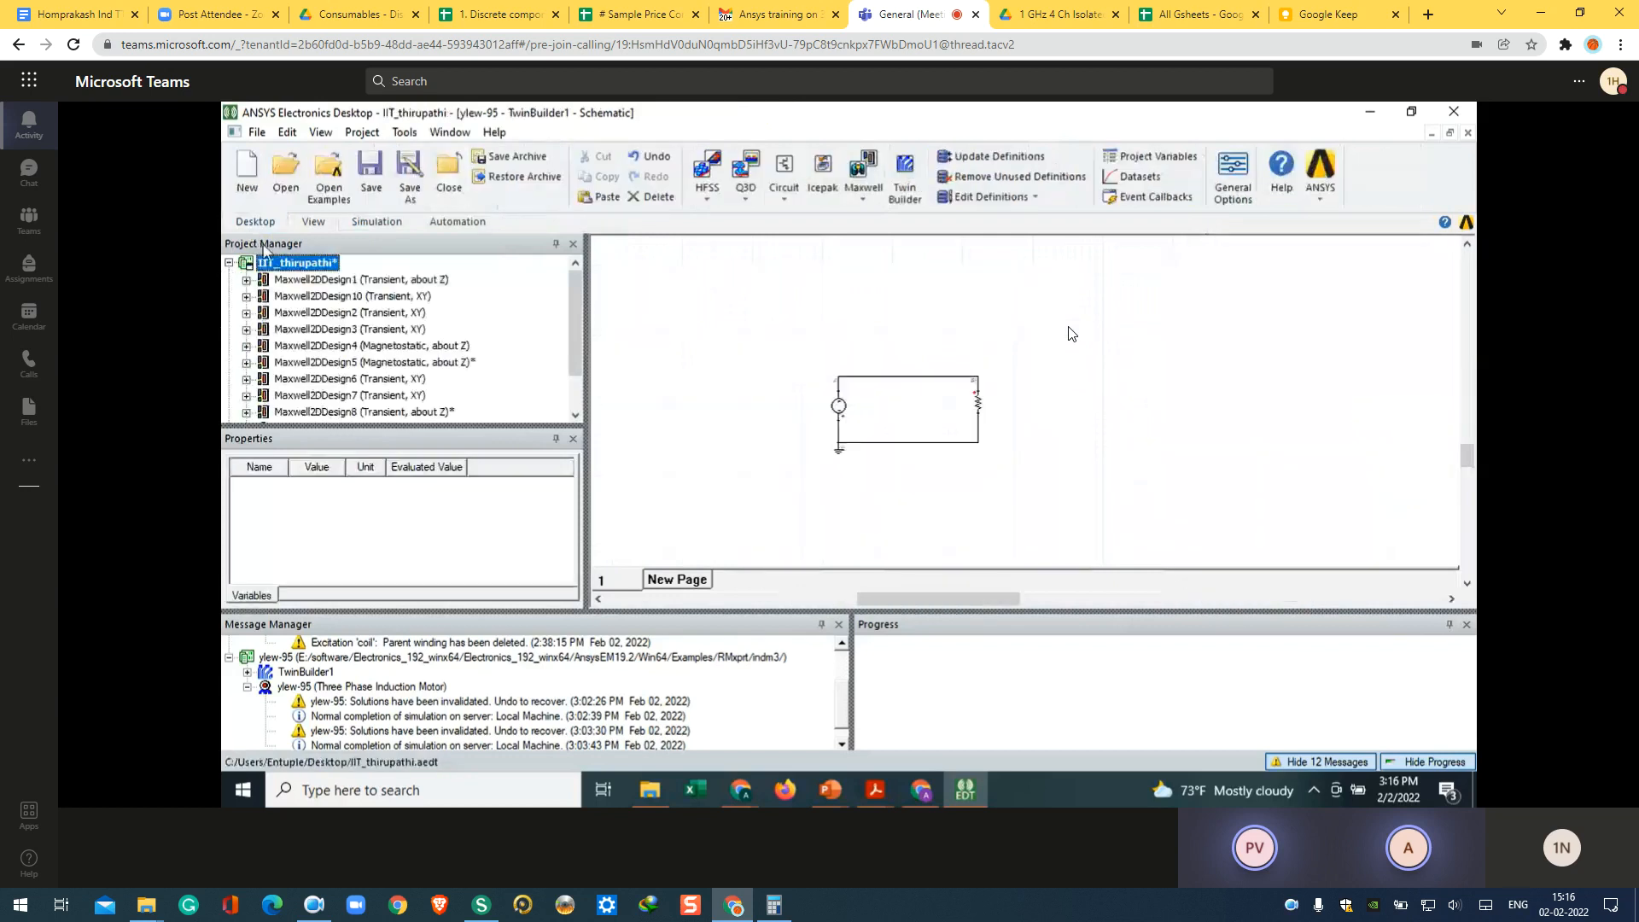
double_click(312, 282)
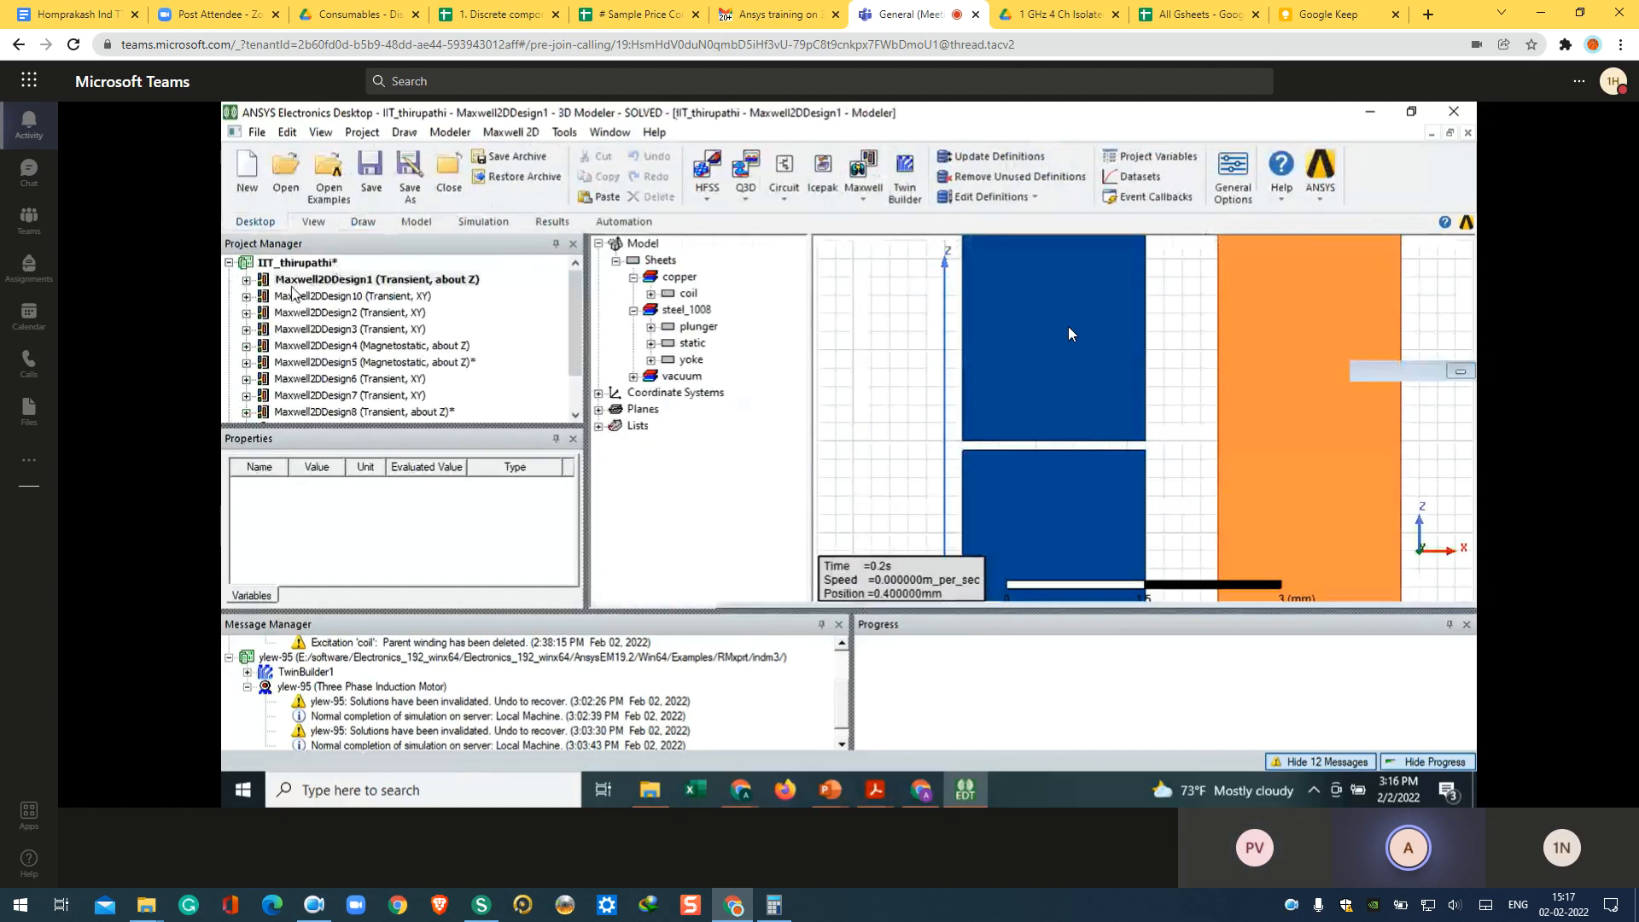
click(414, 413)
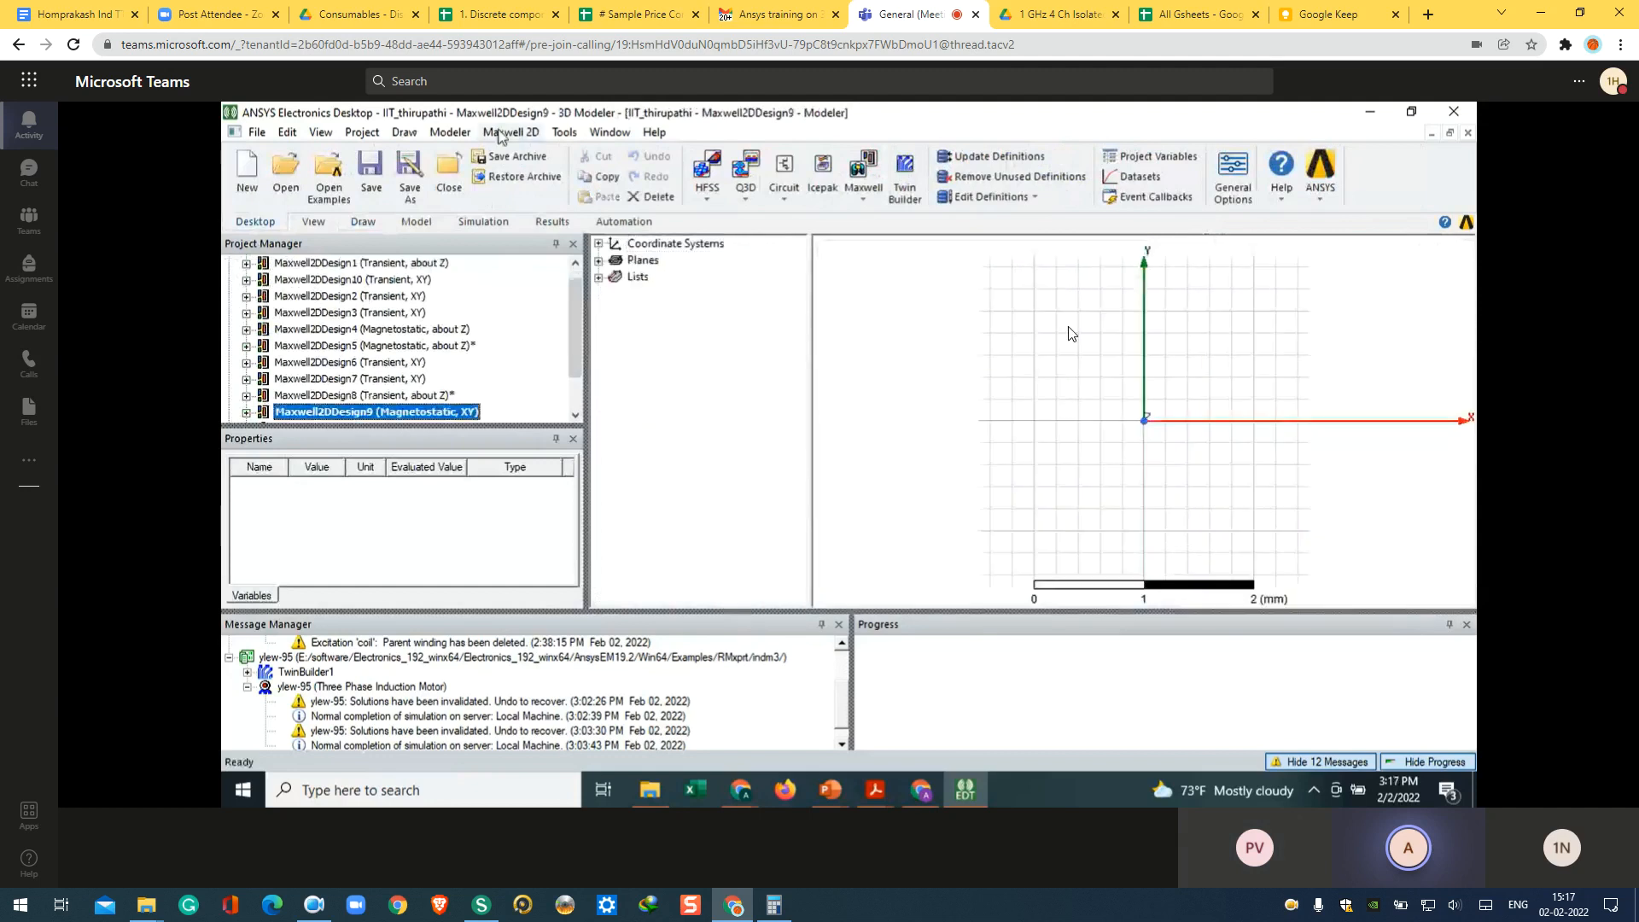
Step: Set the new Maxwell 2D design's solution type to Electrostatic with Cartesian XY geometry, and expand the design in the project tree
click(513, 132)
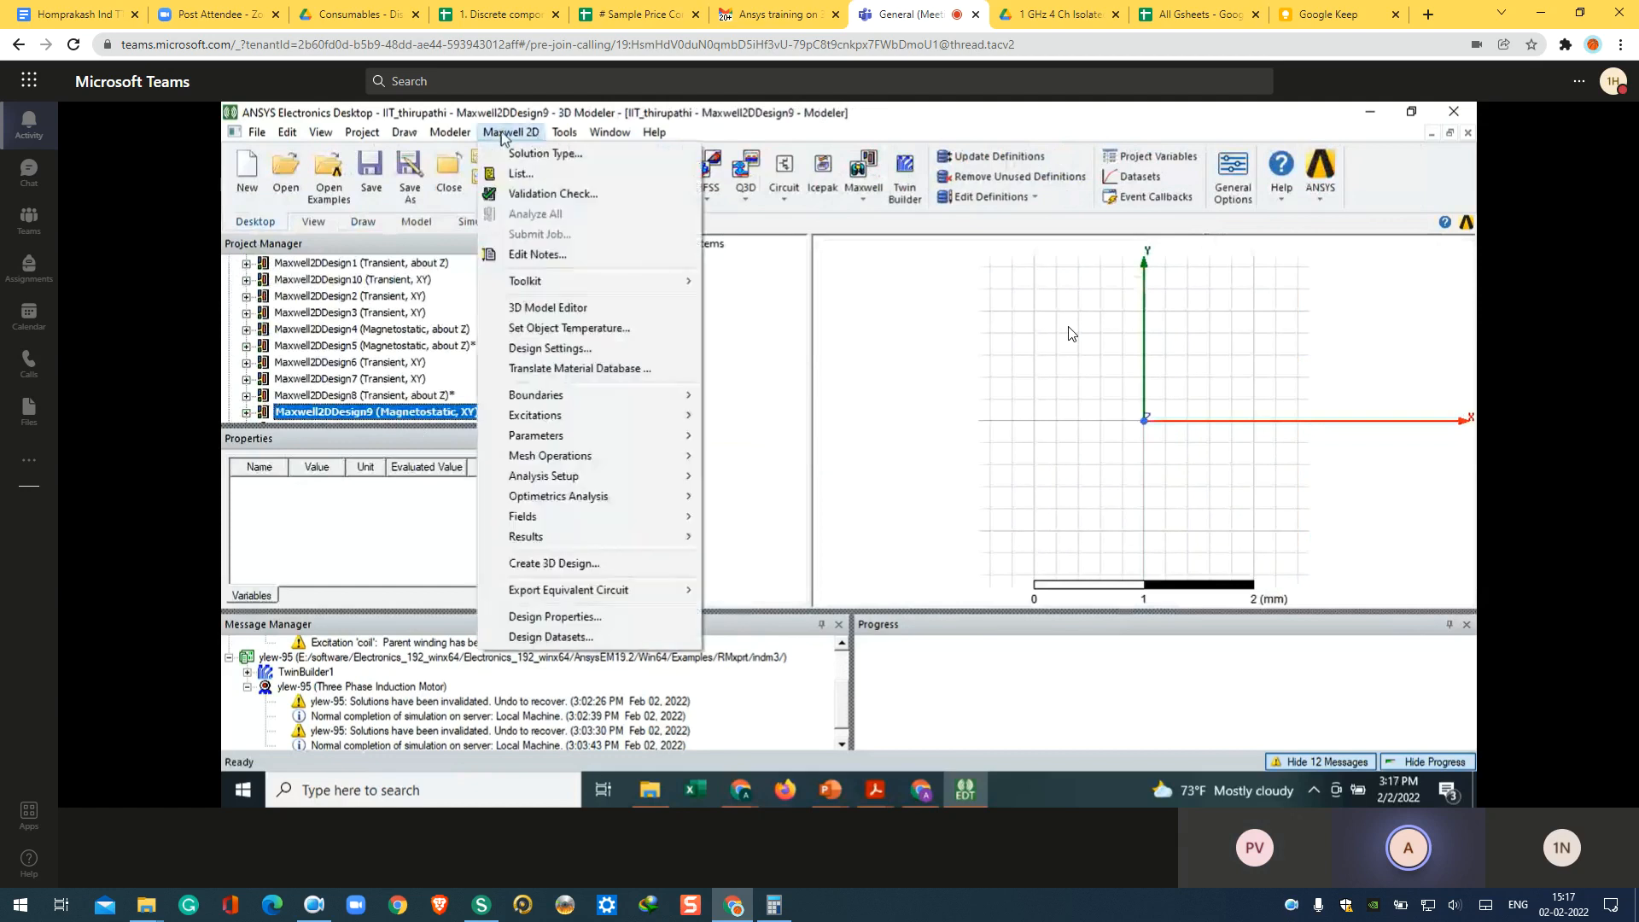
click(530, 158)
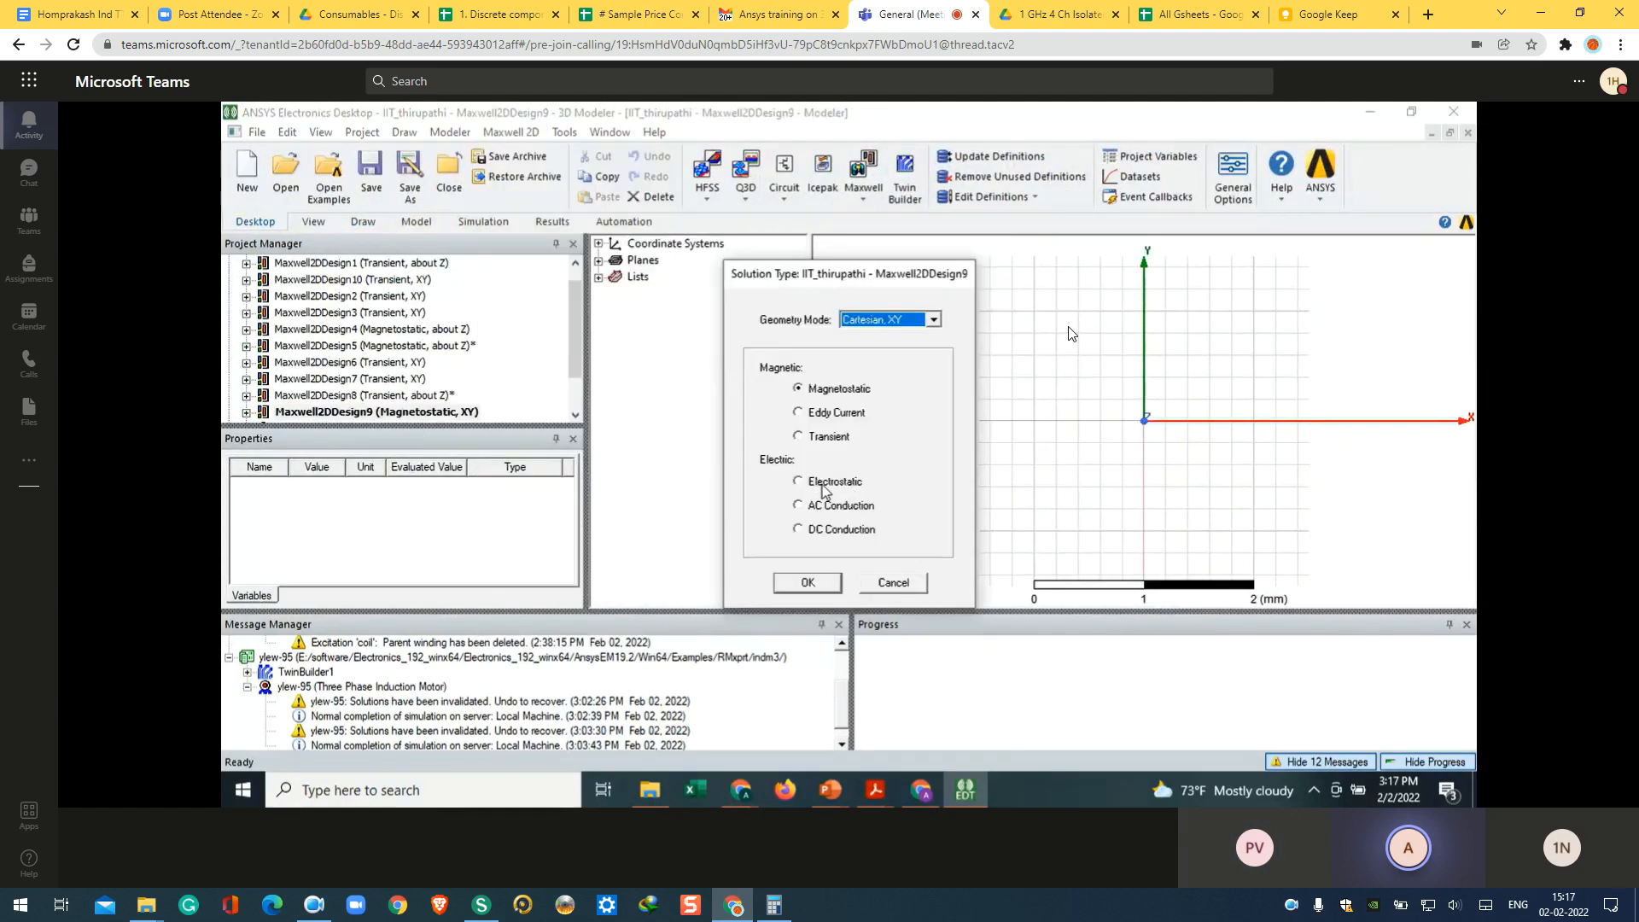
click(814, 483)
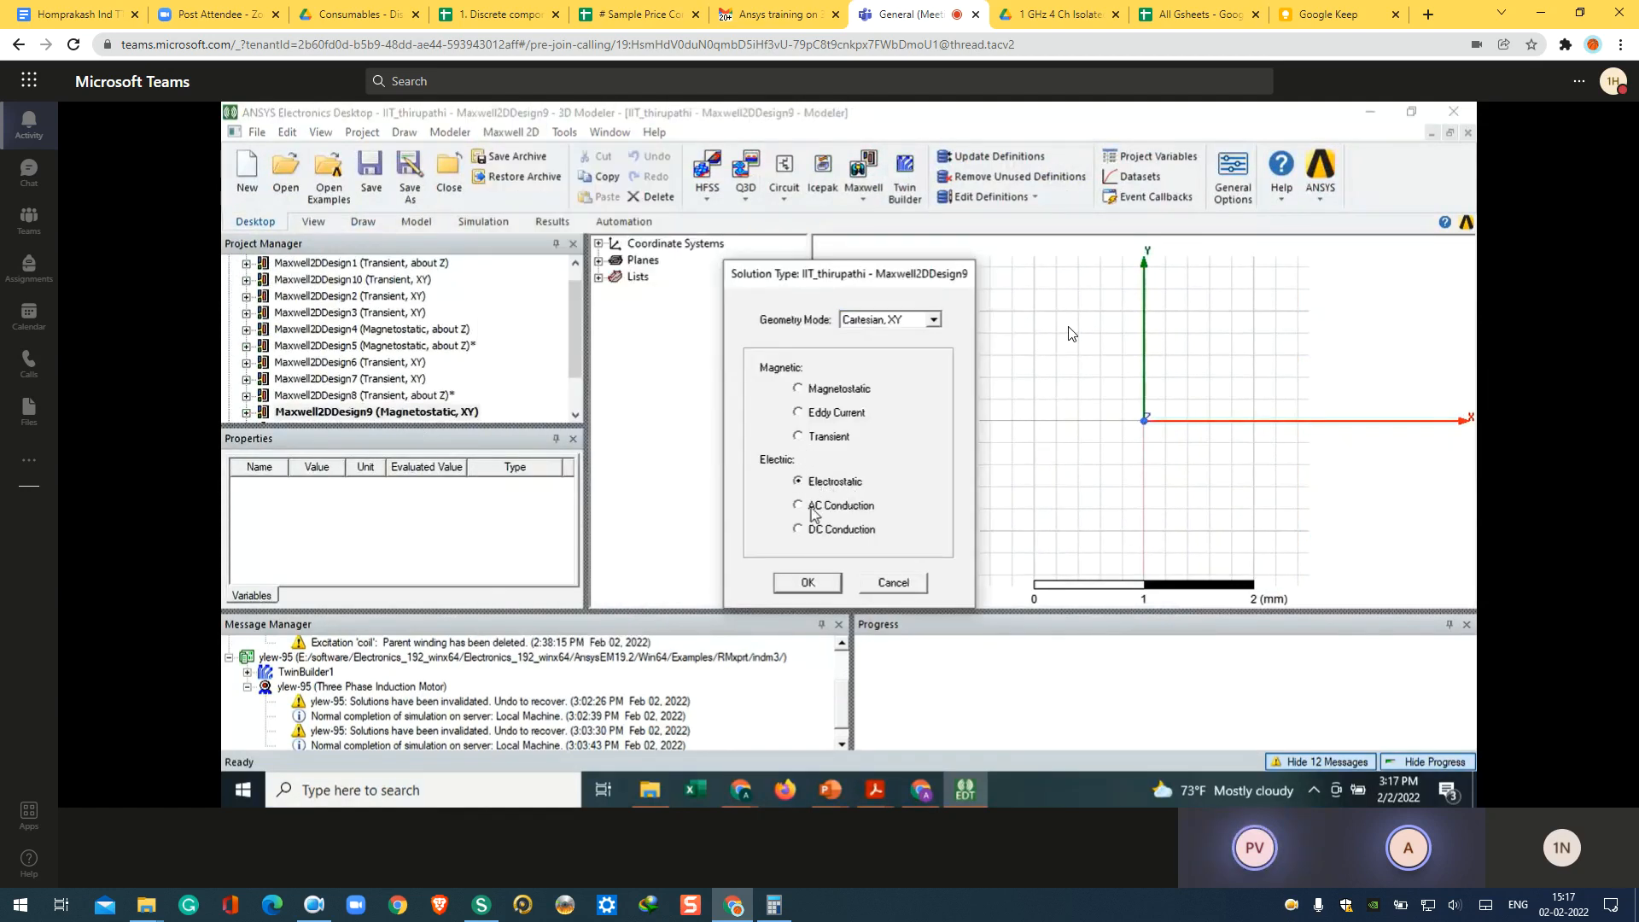
click(809, 588)
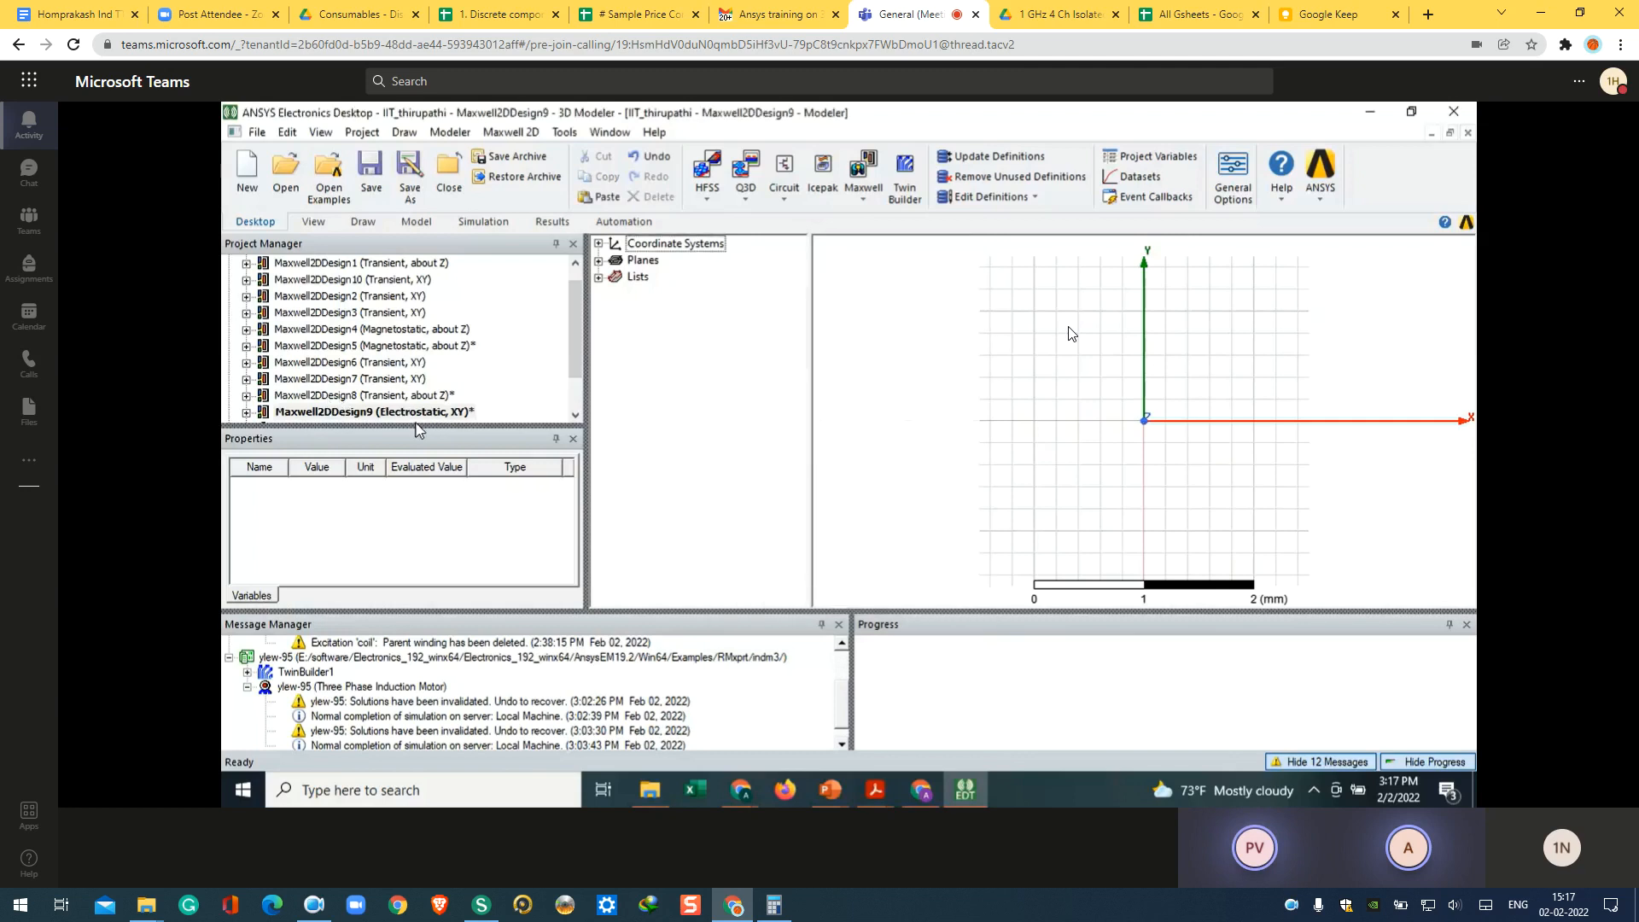
click(246, 412)
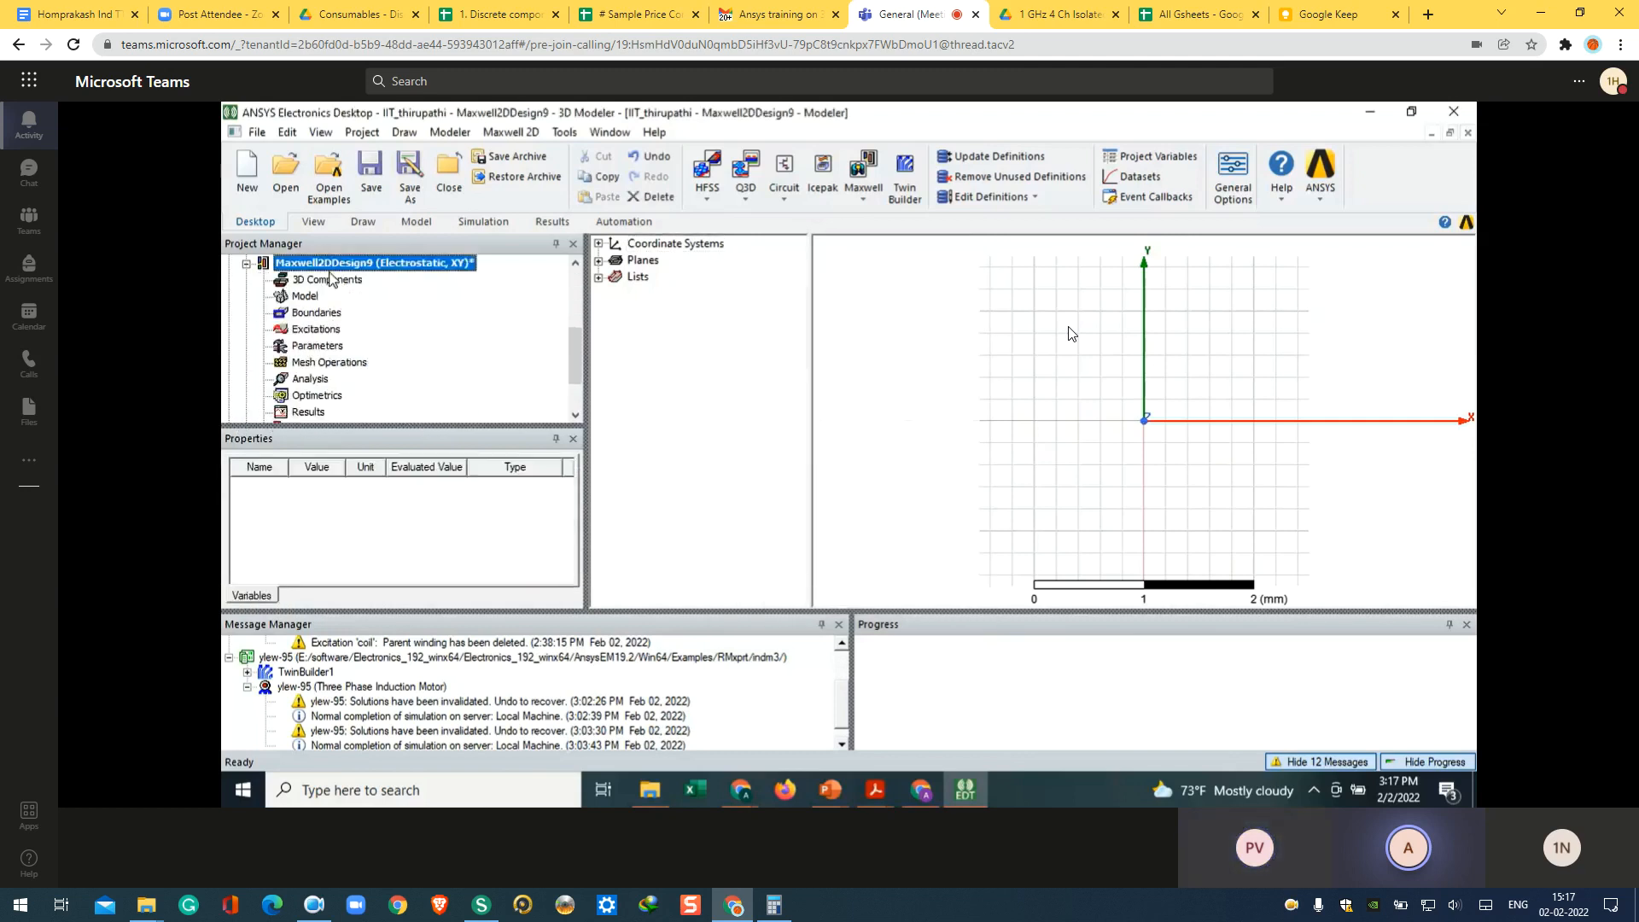